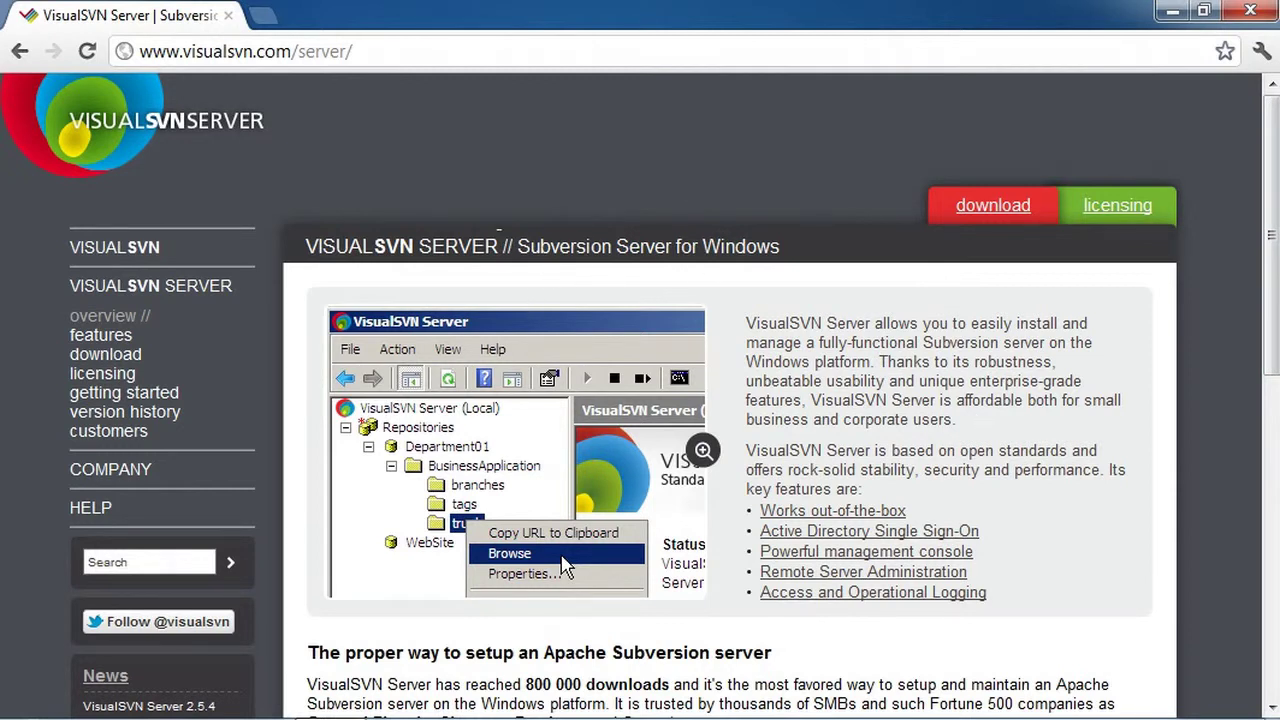
Run VisualSVN-Server-2.5.4.msi from Z:\vm-share\software, accepting the security warning
key("super+e")
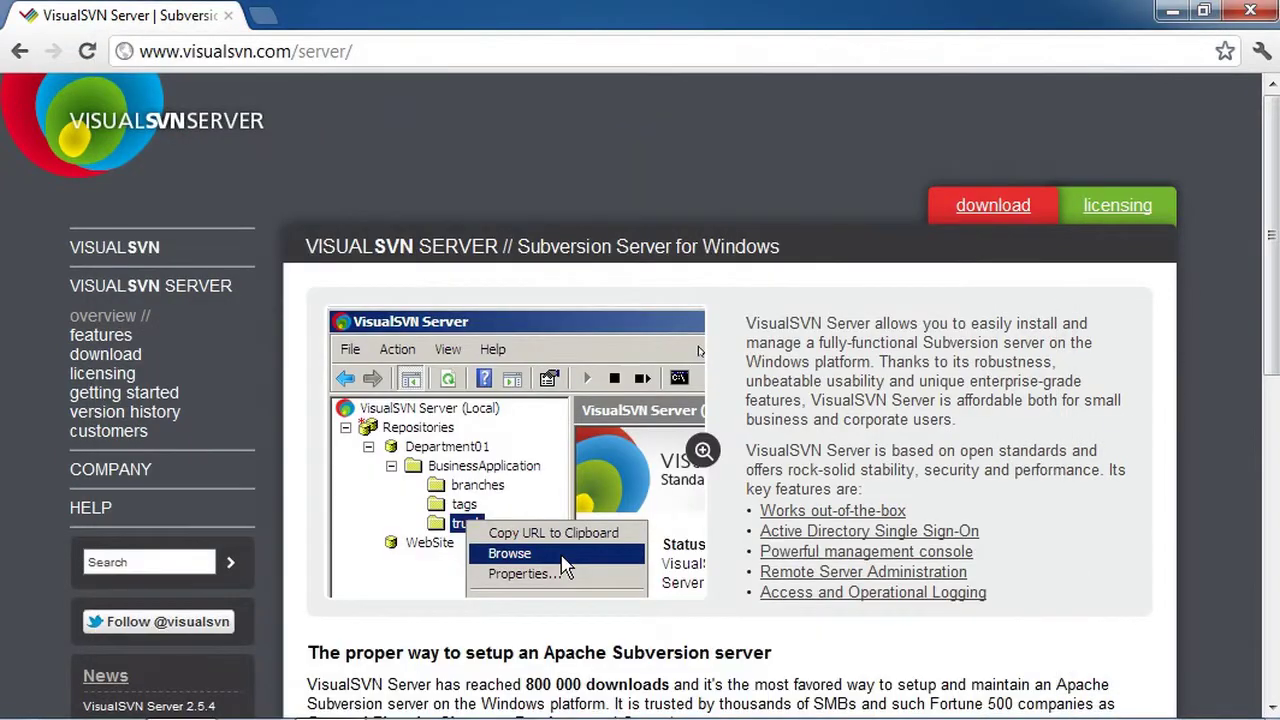
scroll(700, 350, "down", 3)
scroll(700, 350, "up", 3)
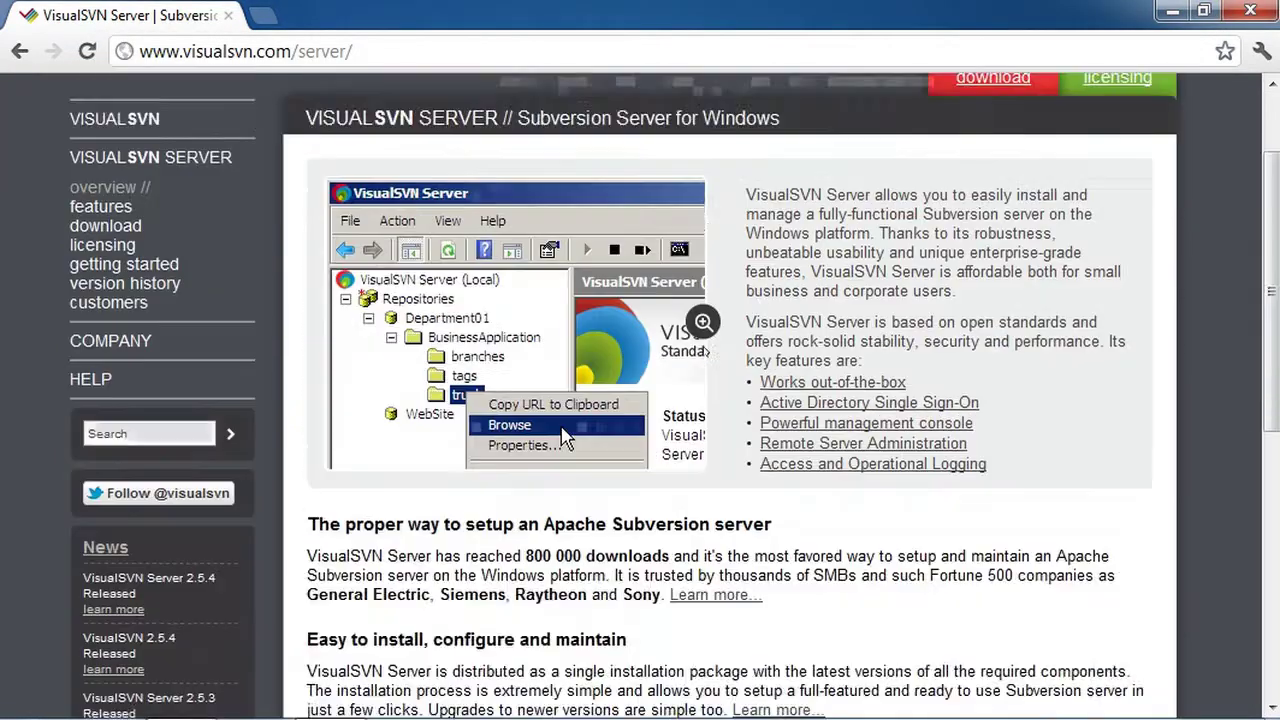
key("super+e")
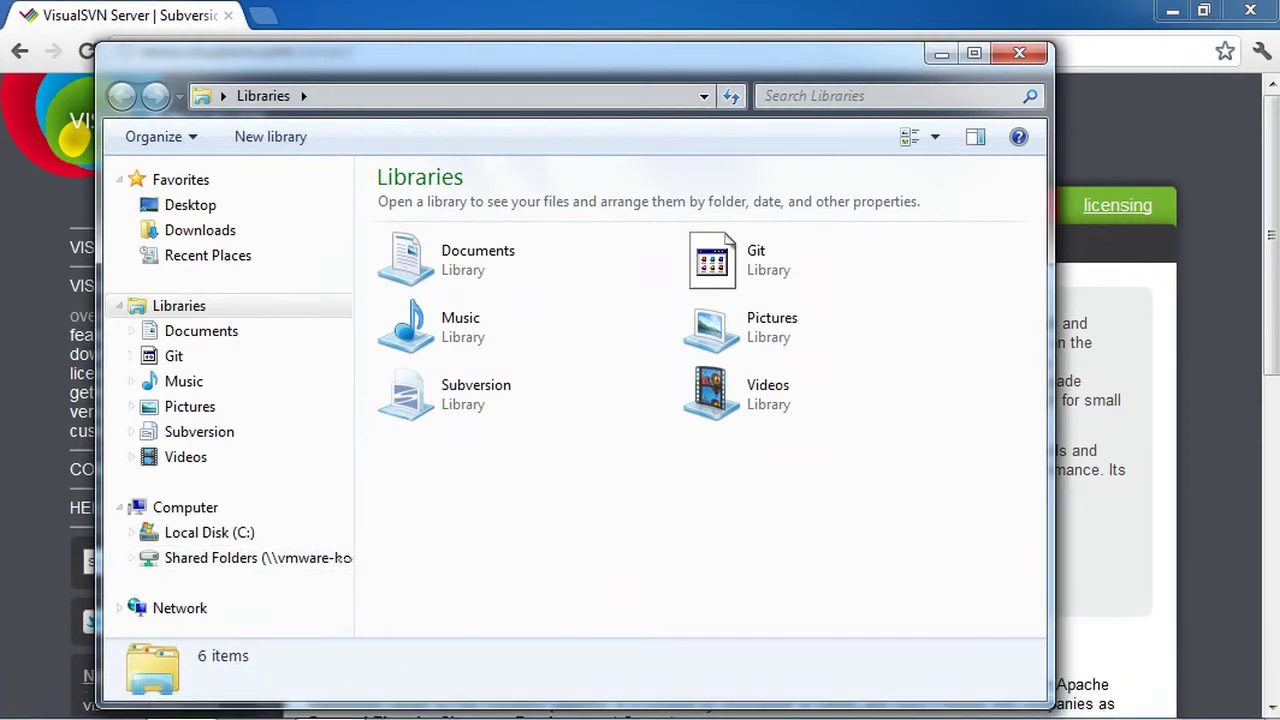
left_click(249, 557)
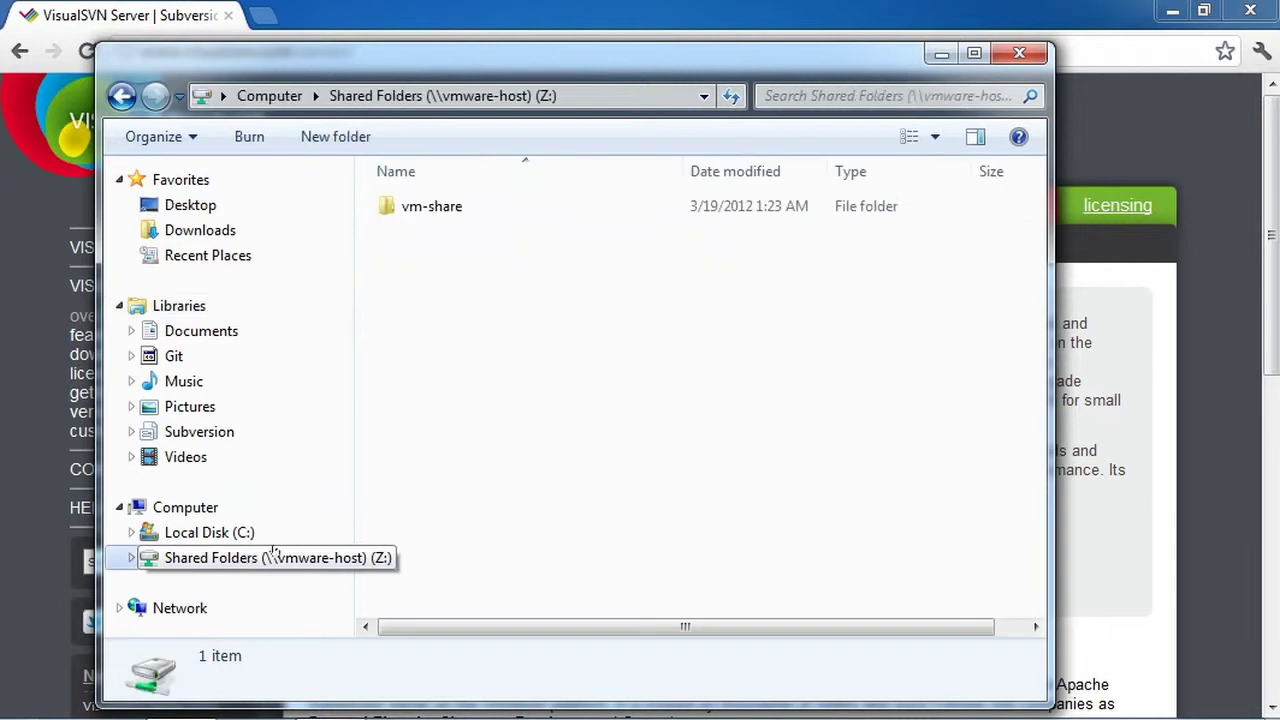
left_click(502, 208)
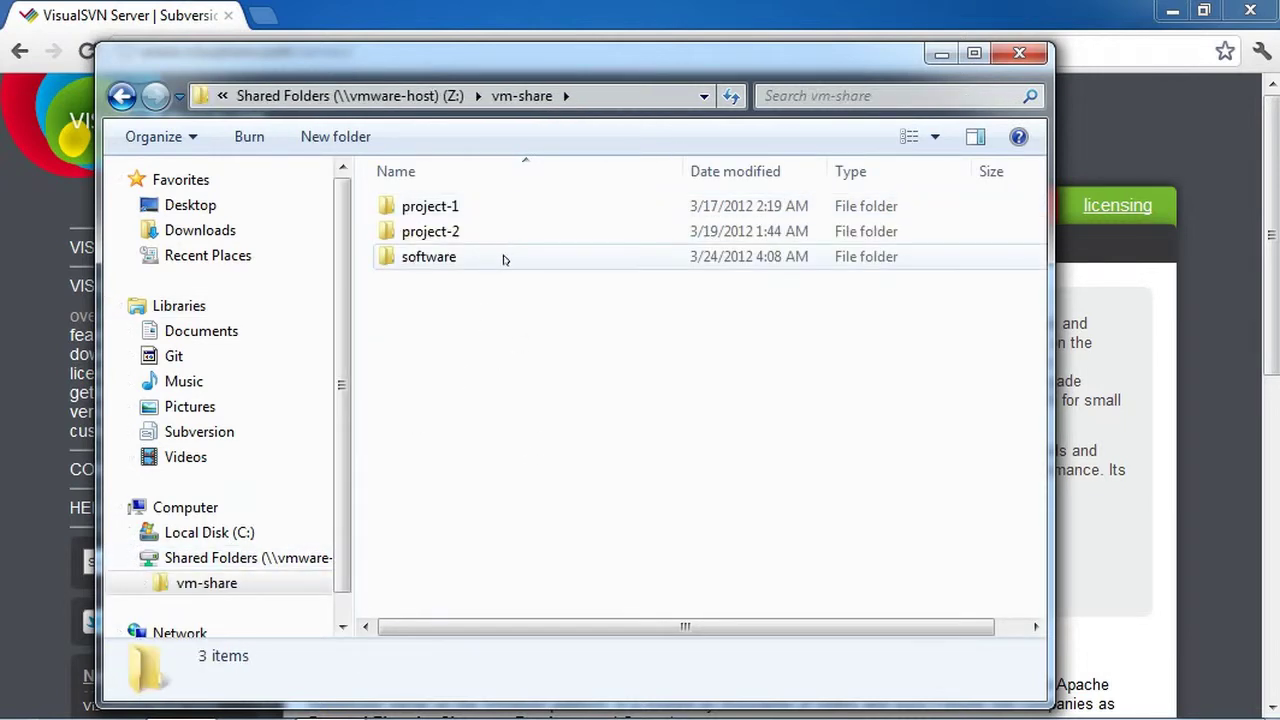
double_click(503, 257)
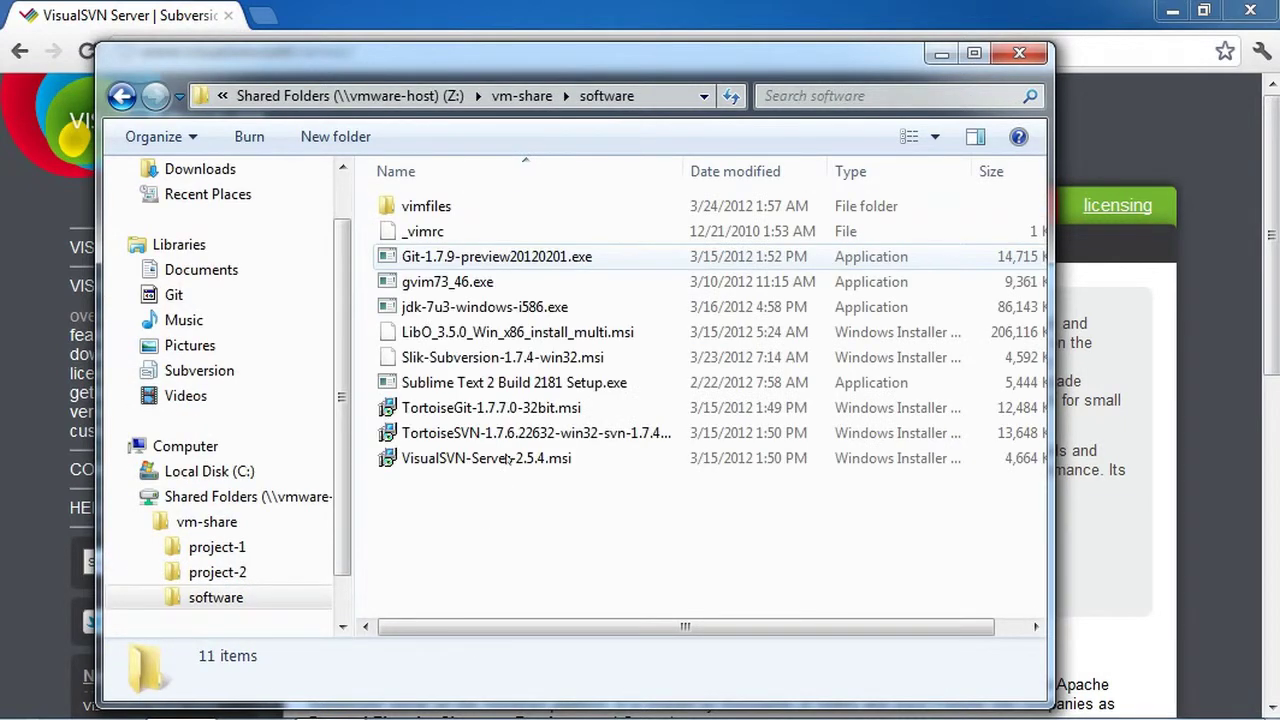
double_click(444, 458)
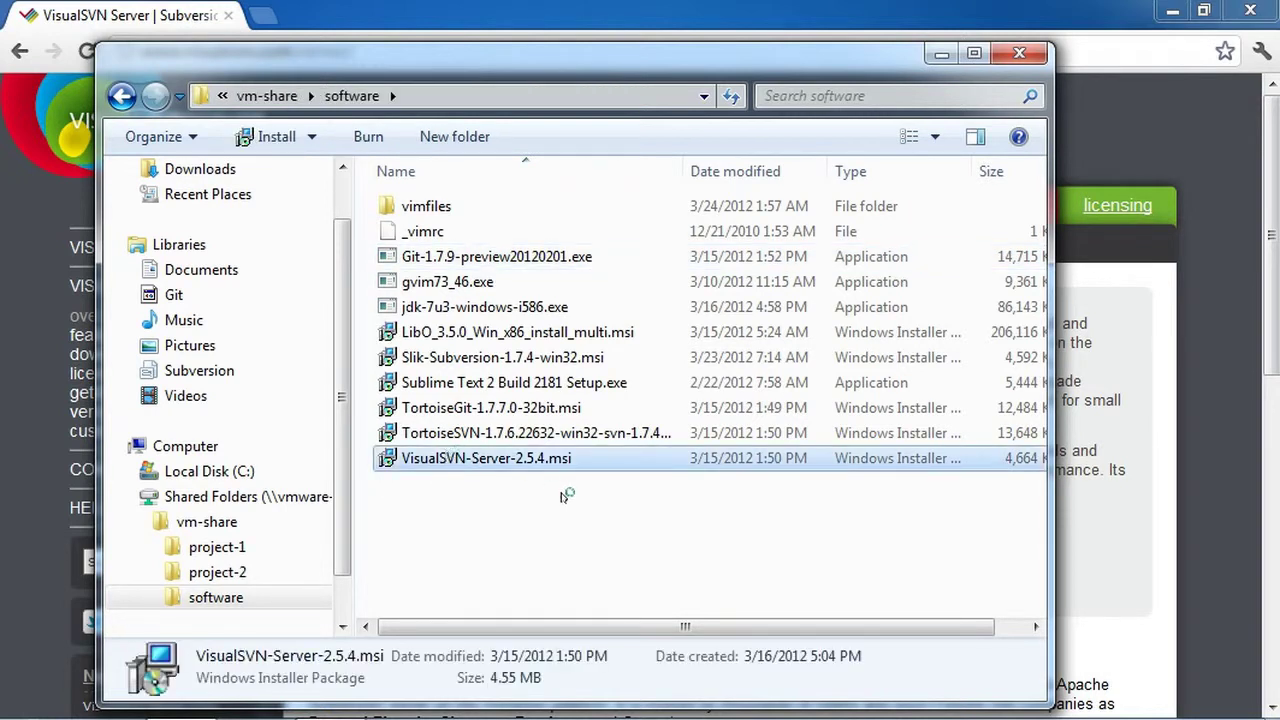
left_click(708, 402)
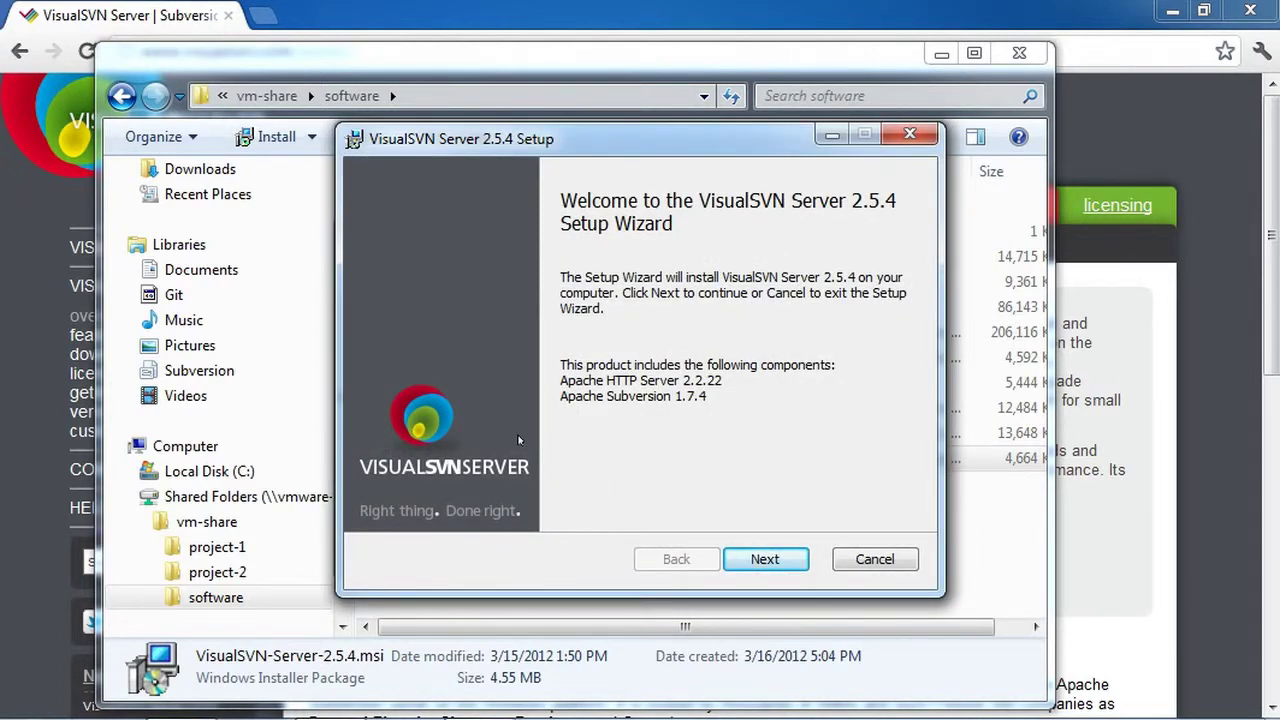
Install VisualSVN Server 2.5.4 with defaults (C:\Repositories, port 443) and launch the Manager
left_click(765, 559)
left_click(598, 505)
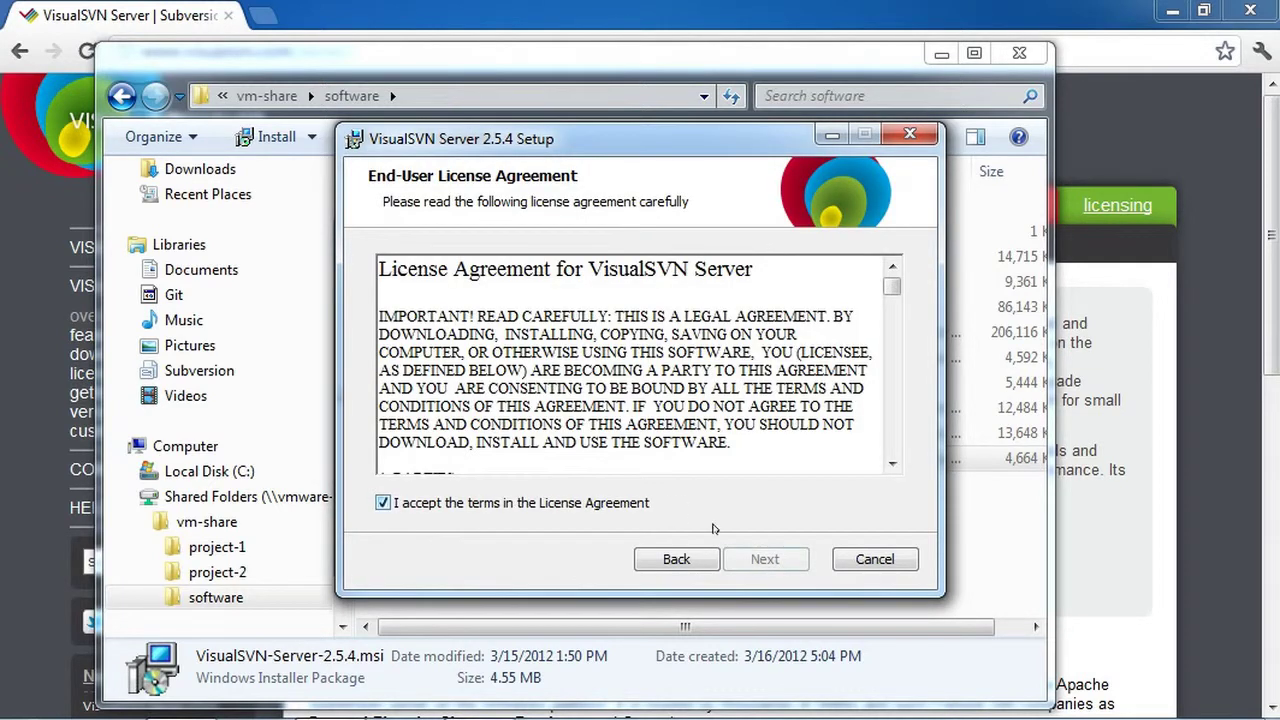
left_click(770, 566)
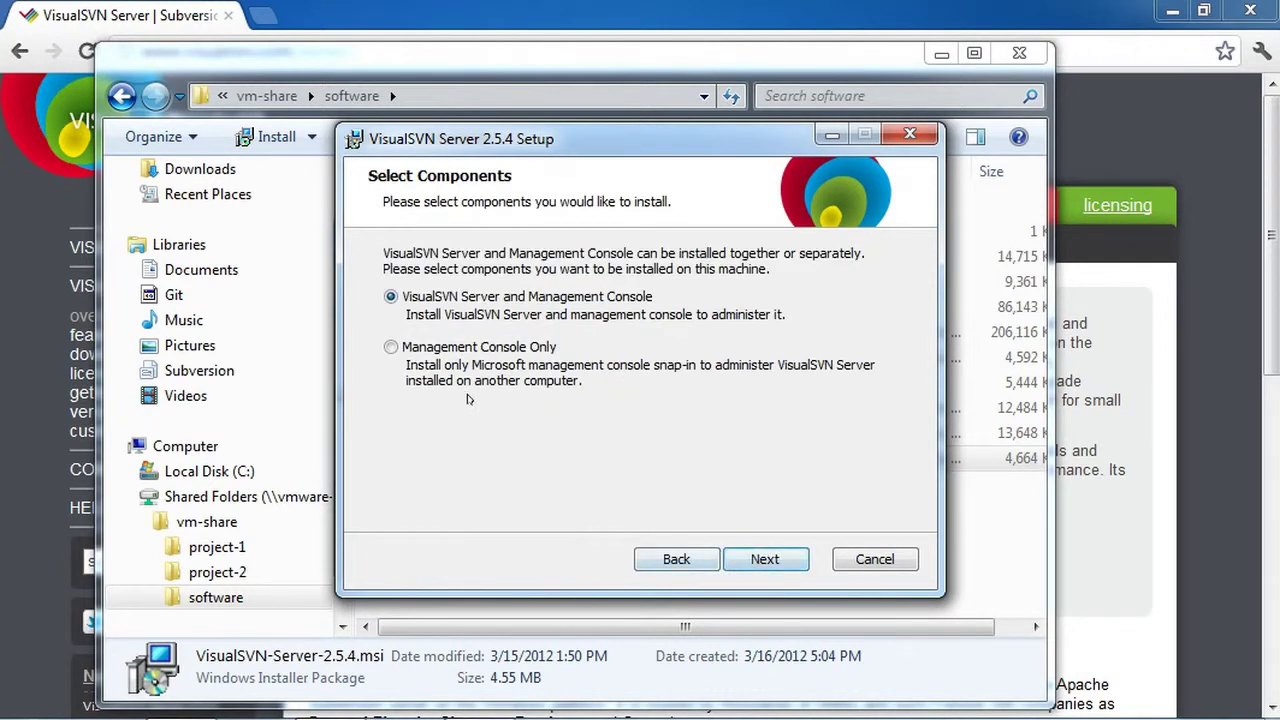
left_click(765, 559)
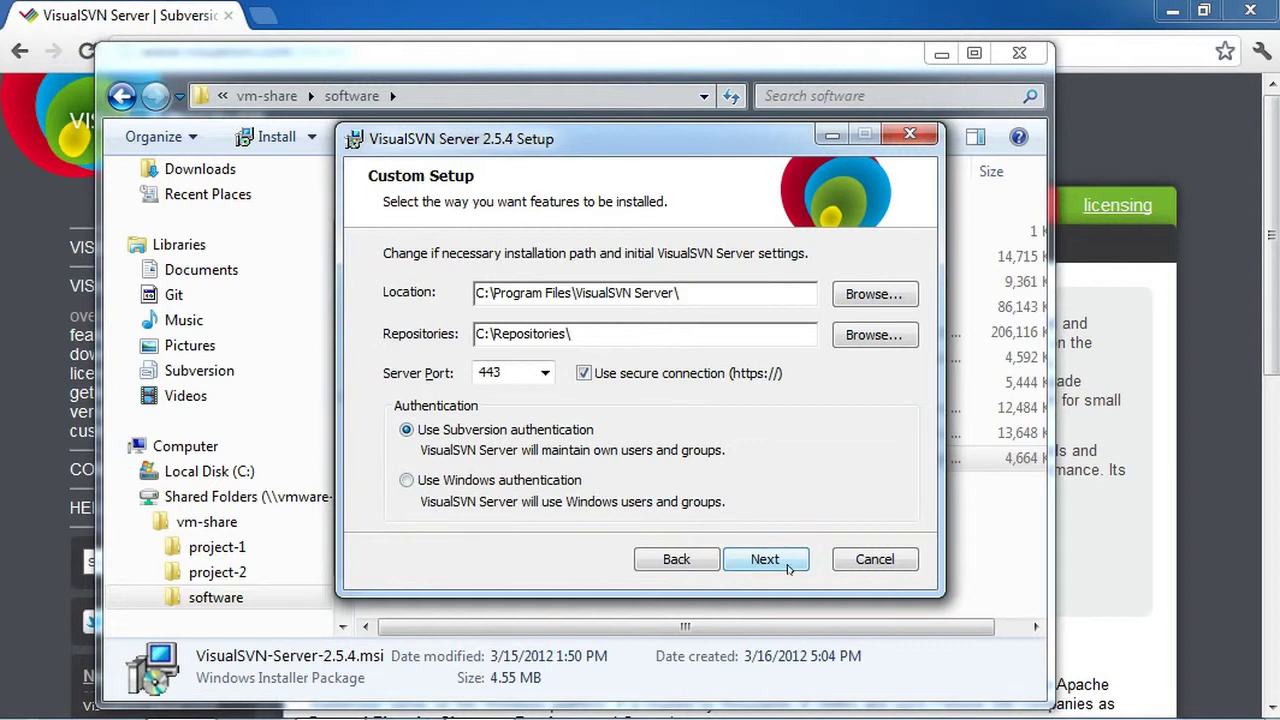
left_click(776, 562)
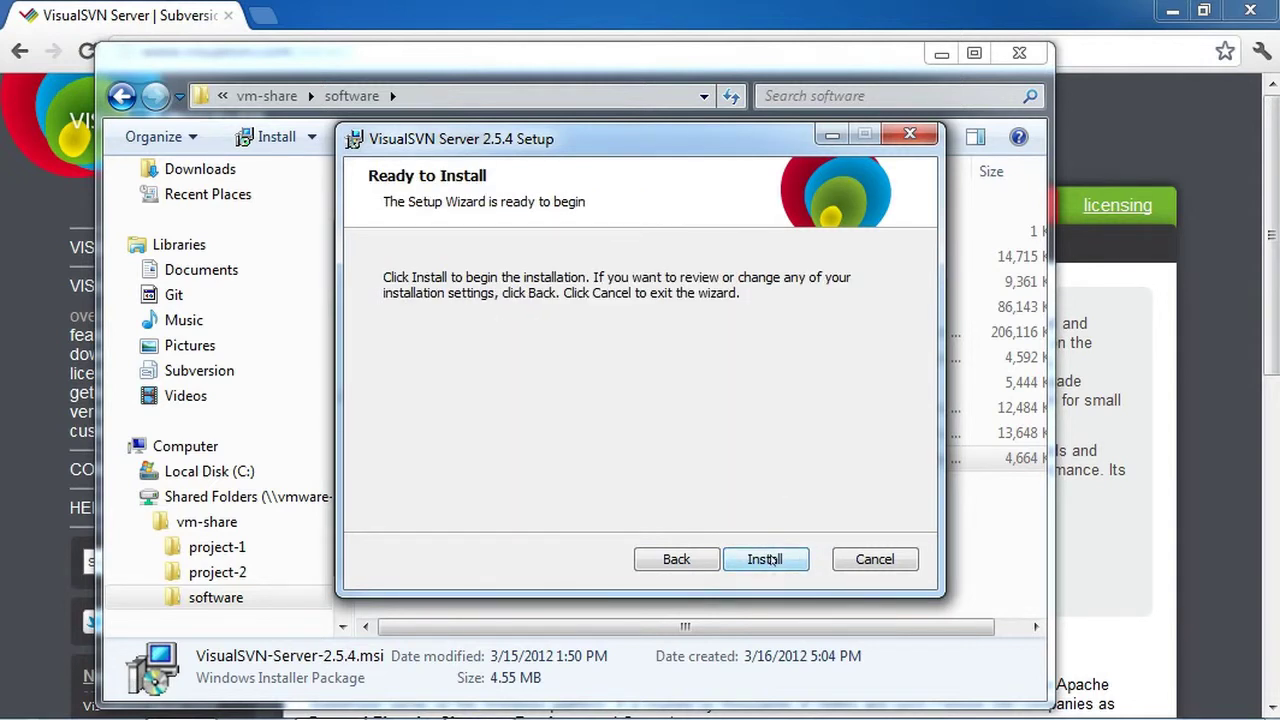
left_click(765, 560)
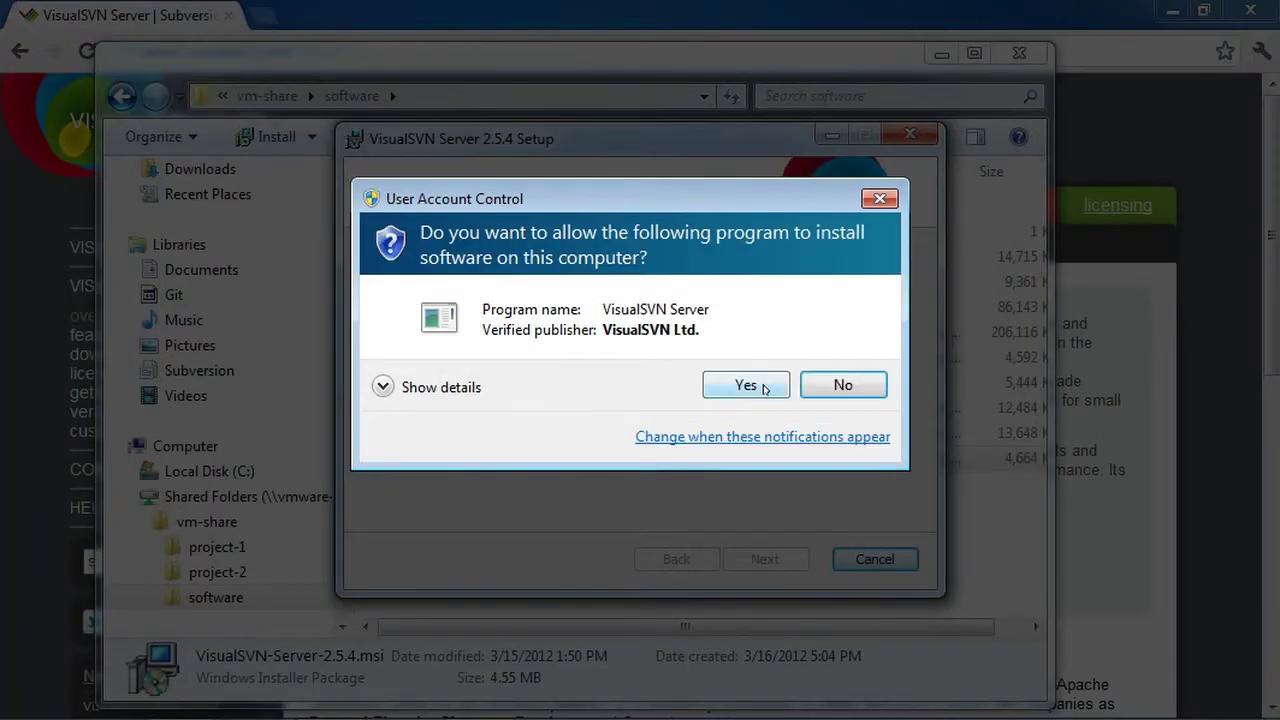
left_click(755, 386)
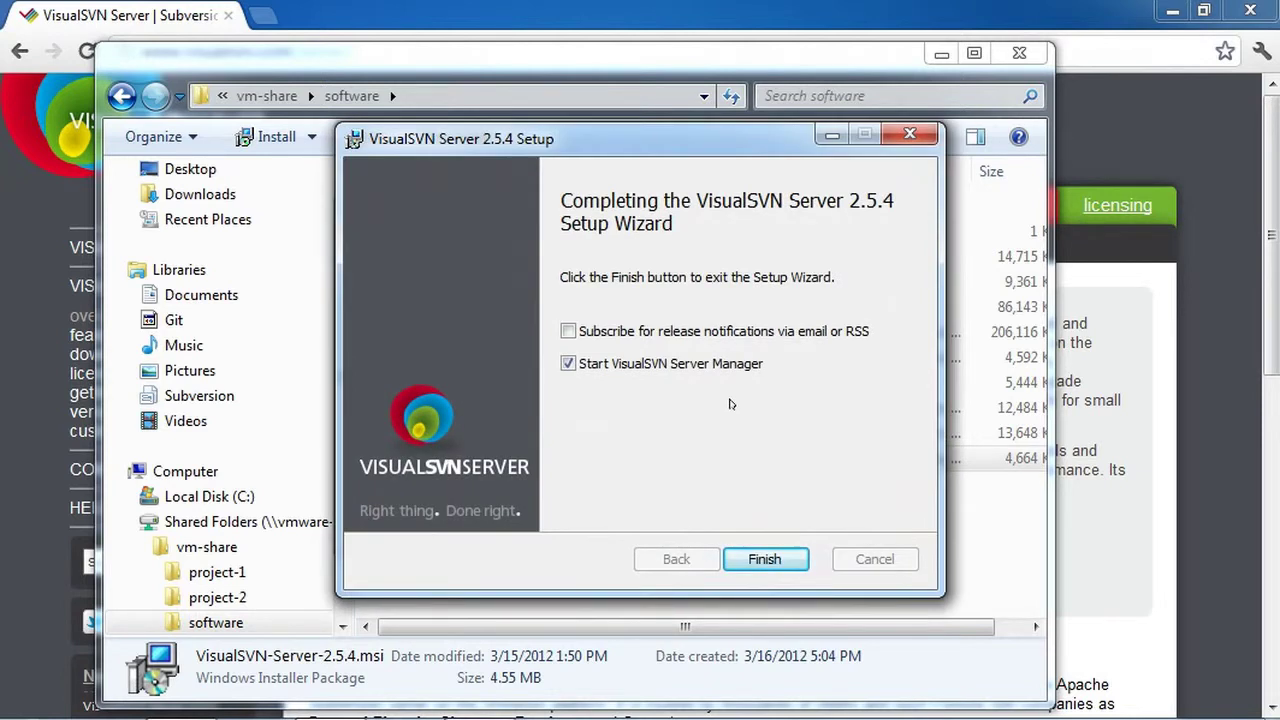
left_click(765, 559)
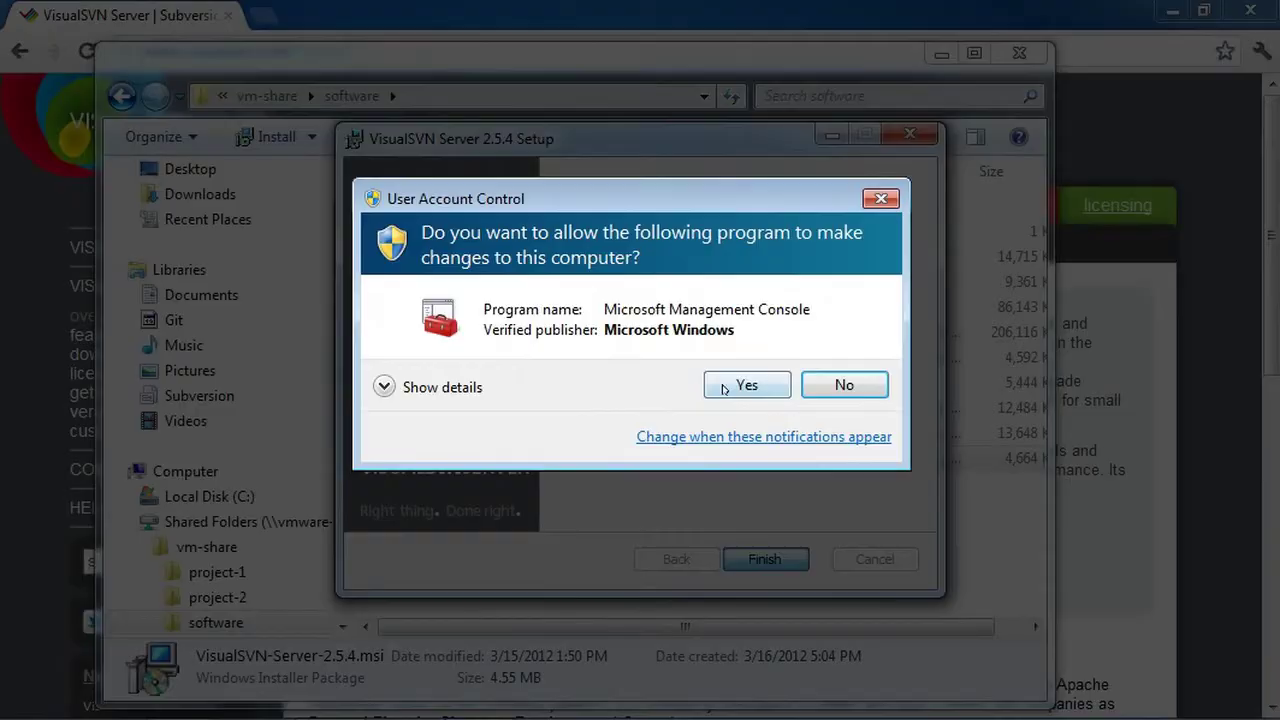
left_click(740, 385)
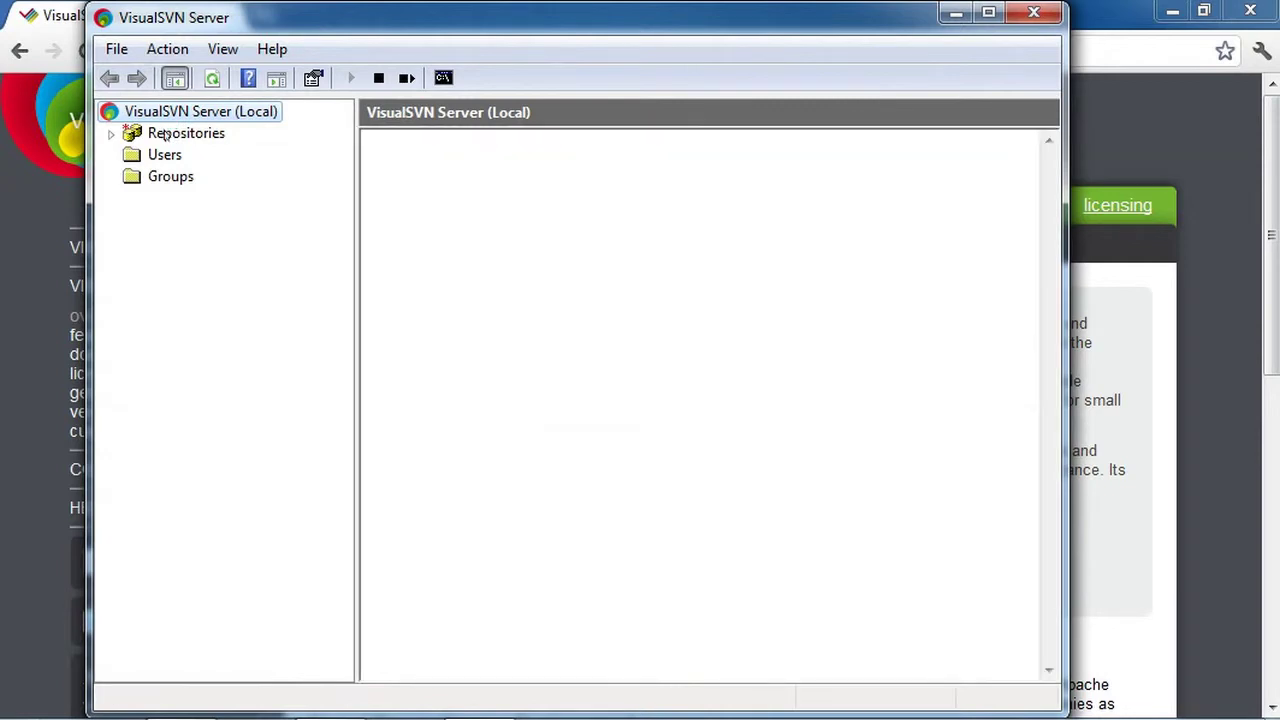
Create repository test-repo2 with the default trunk, branches and tags structure
left_click(168, 132)
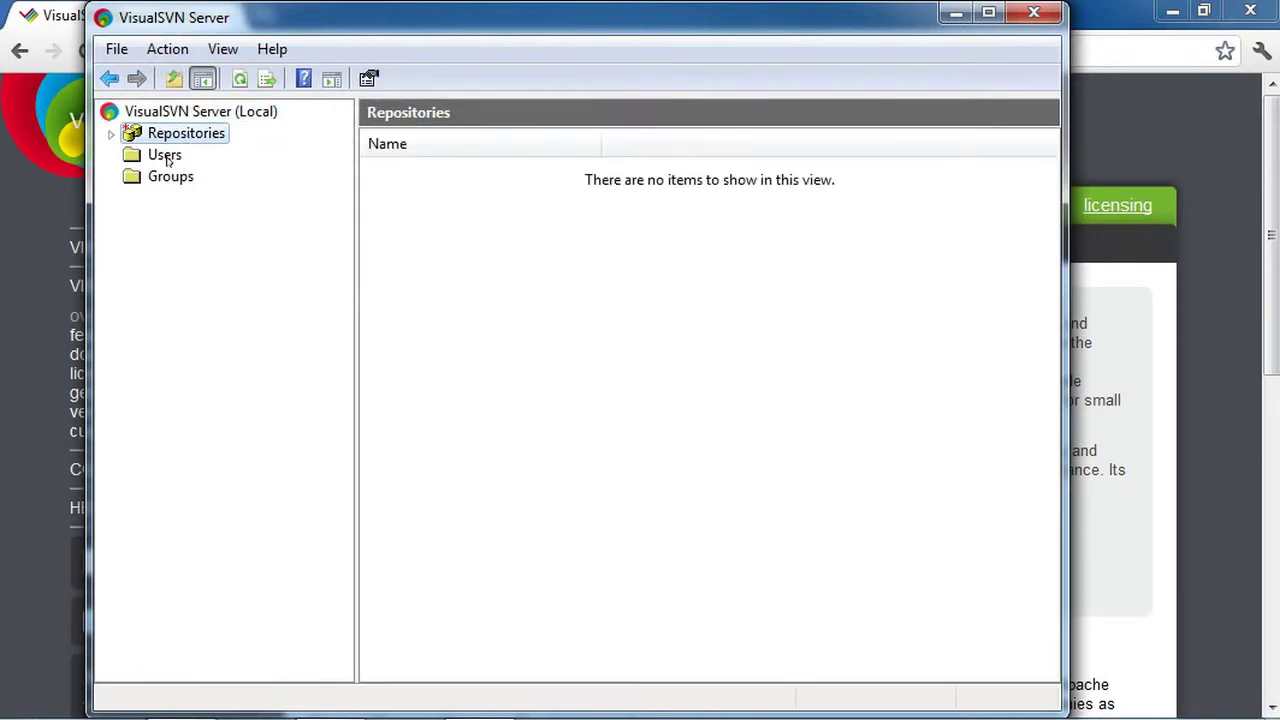
right_click(564, 316)
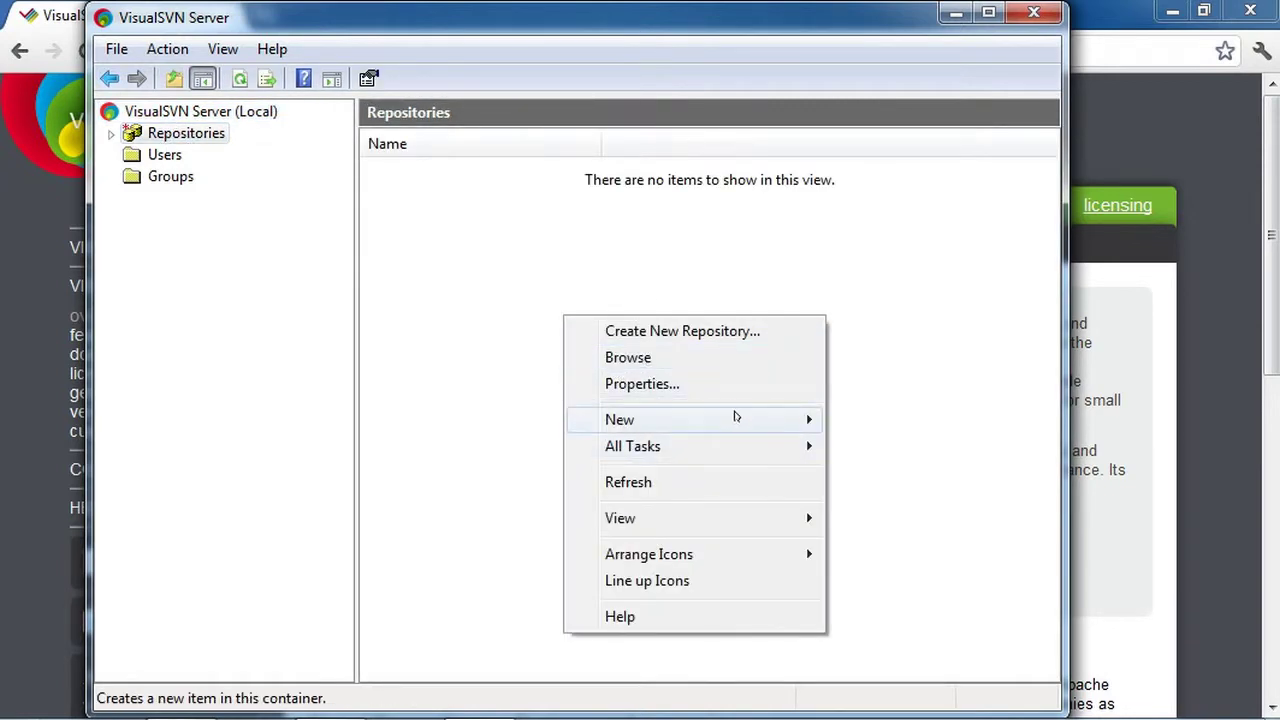
mouse_move(735, 416)
left_click(922, 423)
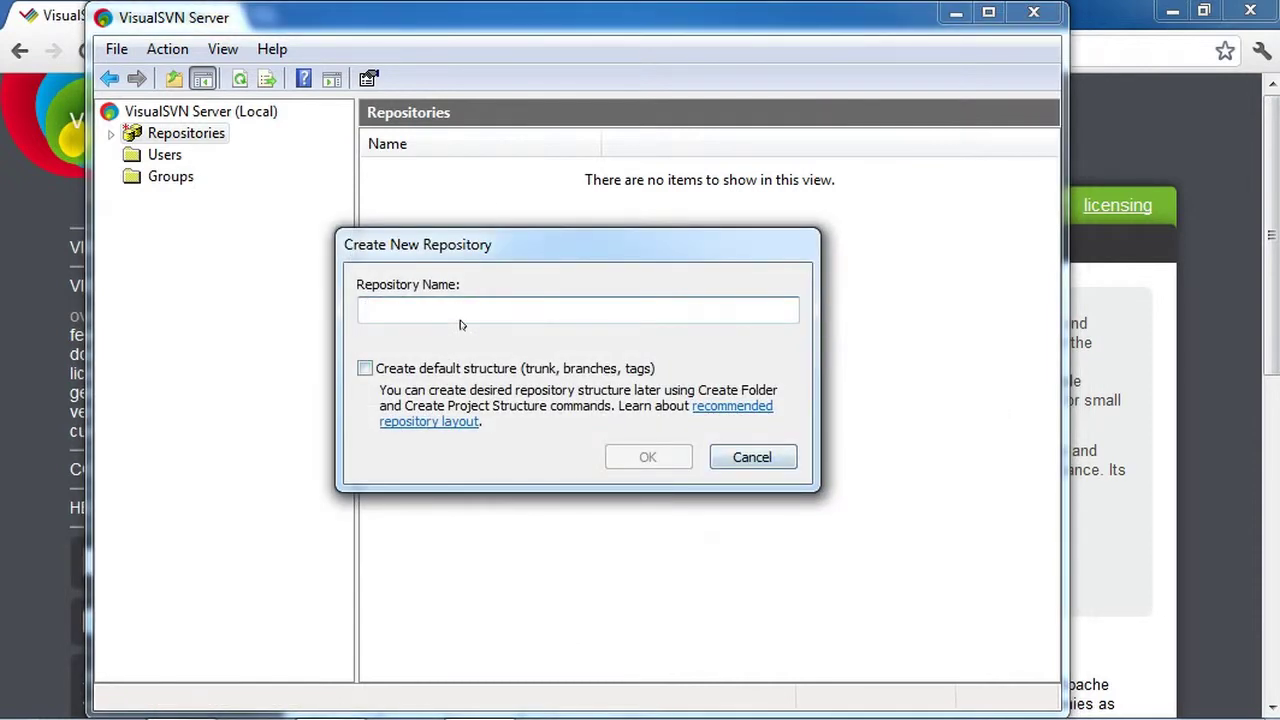
type("test-")
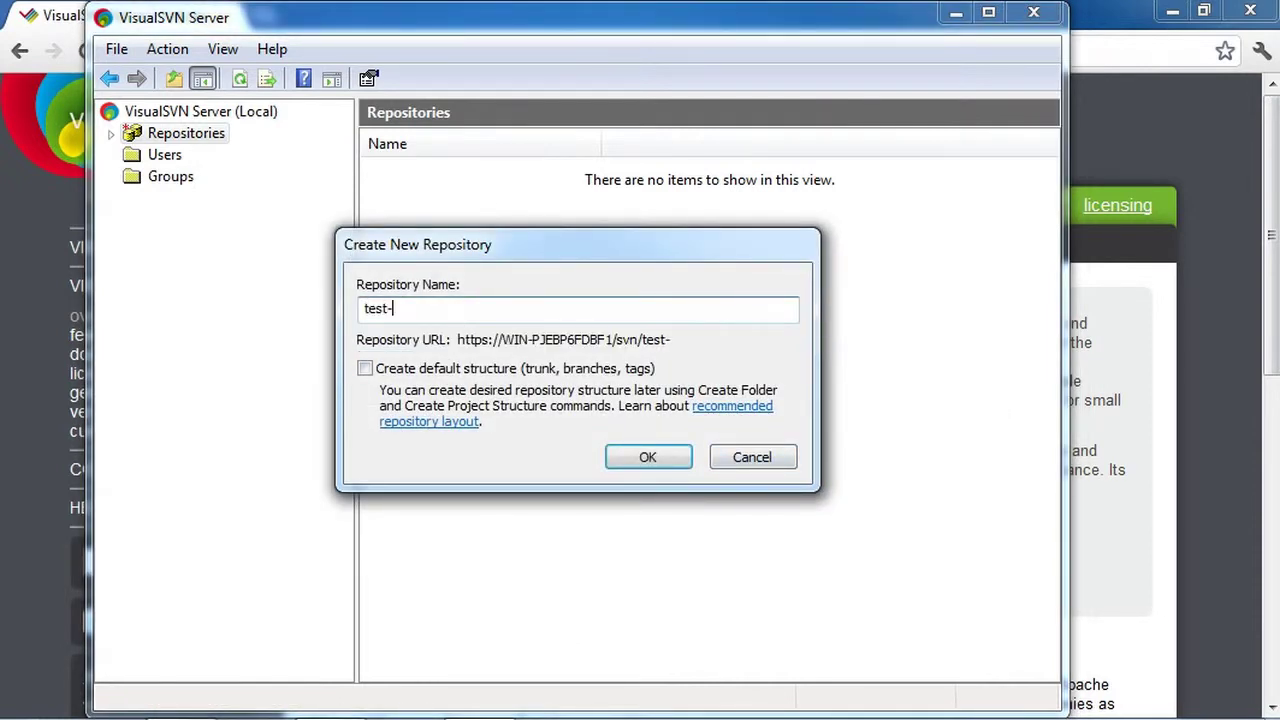
type("repo2")
left_click(474, 368)
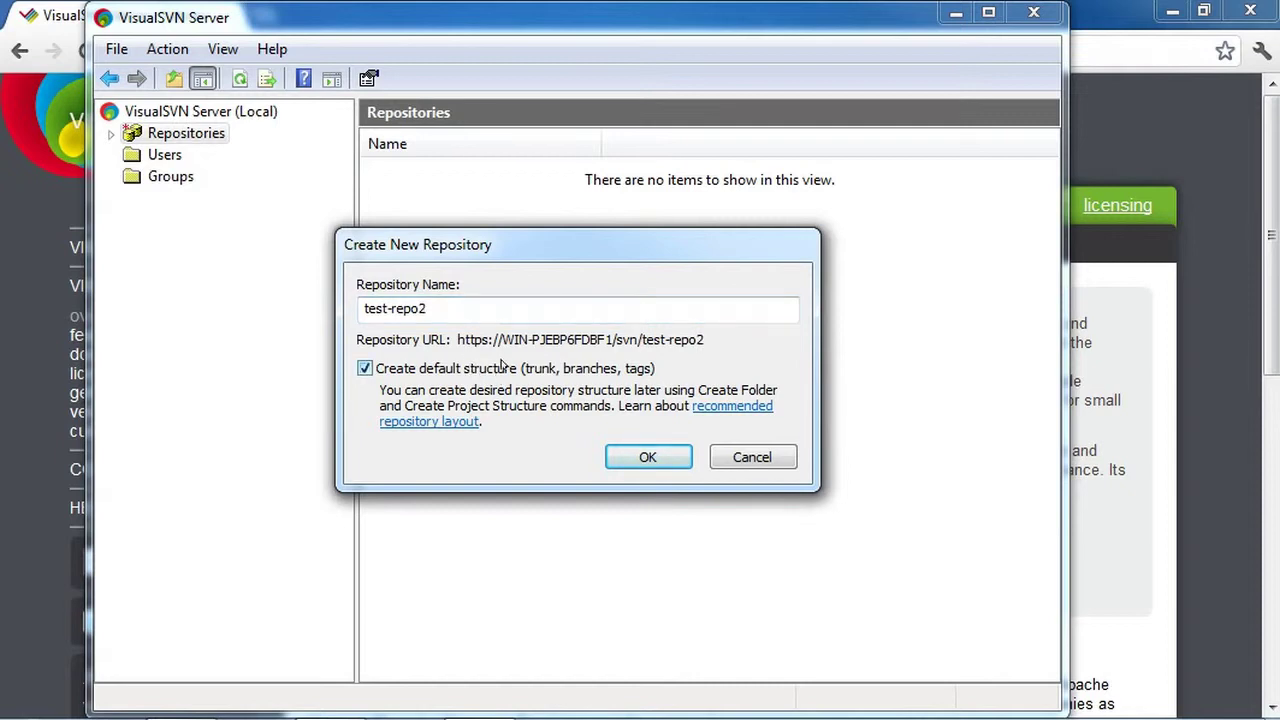
left_click(648, 457)
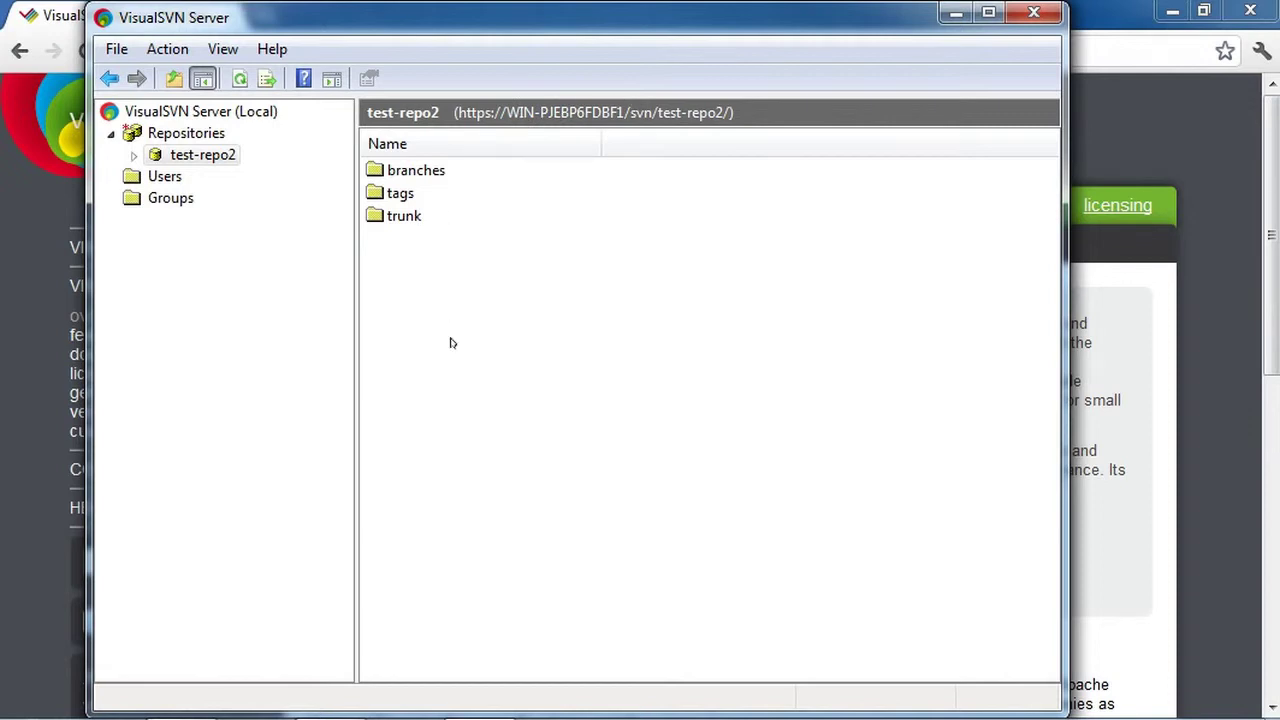
Create the first user account, entering its password and confirmation
left_click(160, 180)
right_click(497, 300)
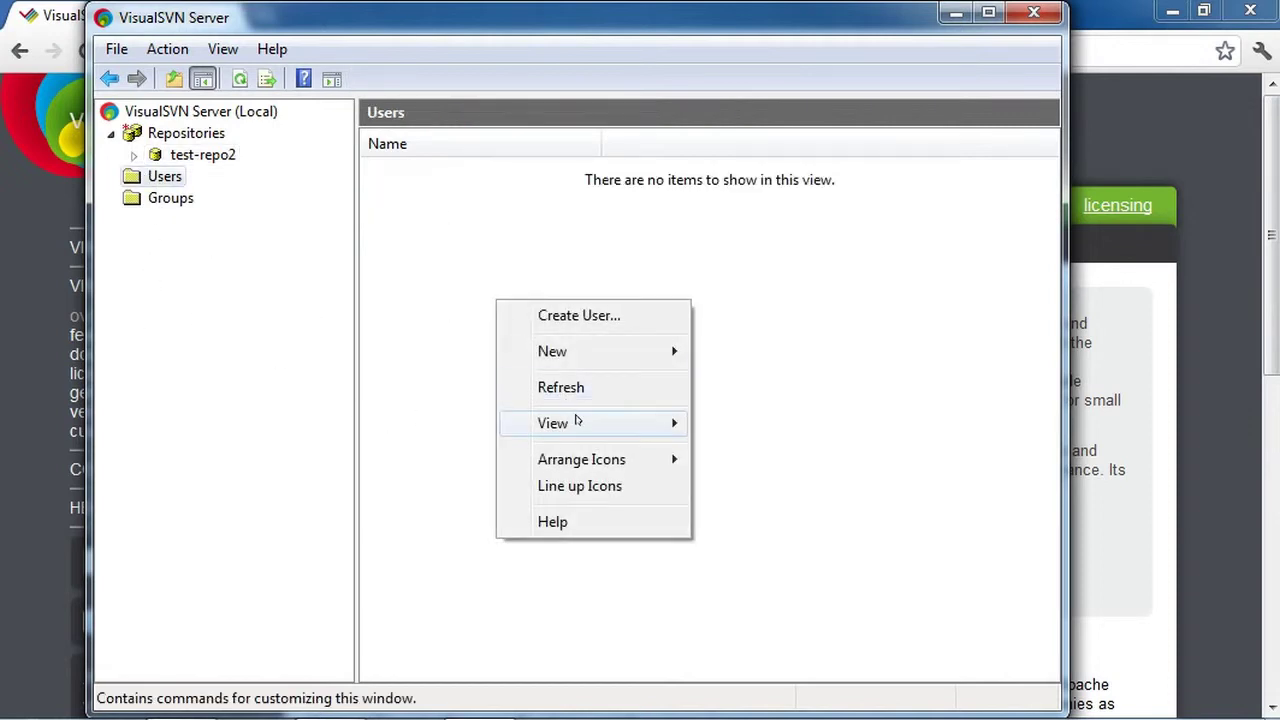
mouse_move(617, 349)
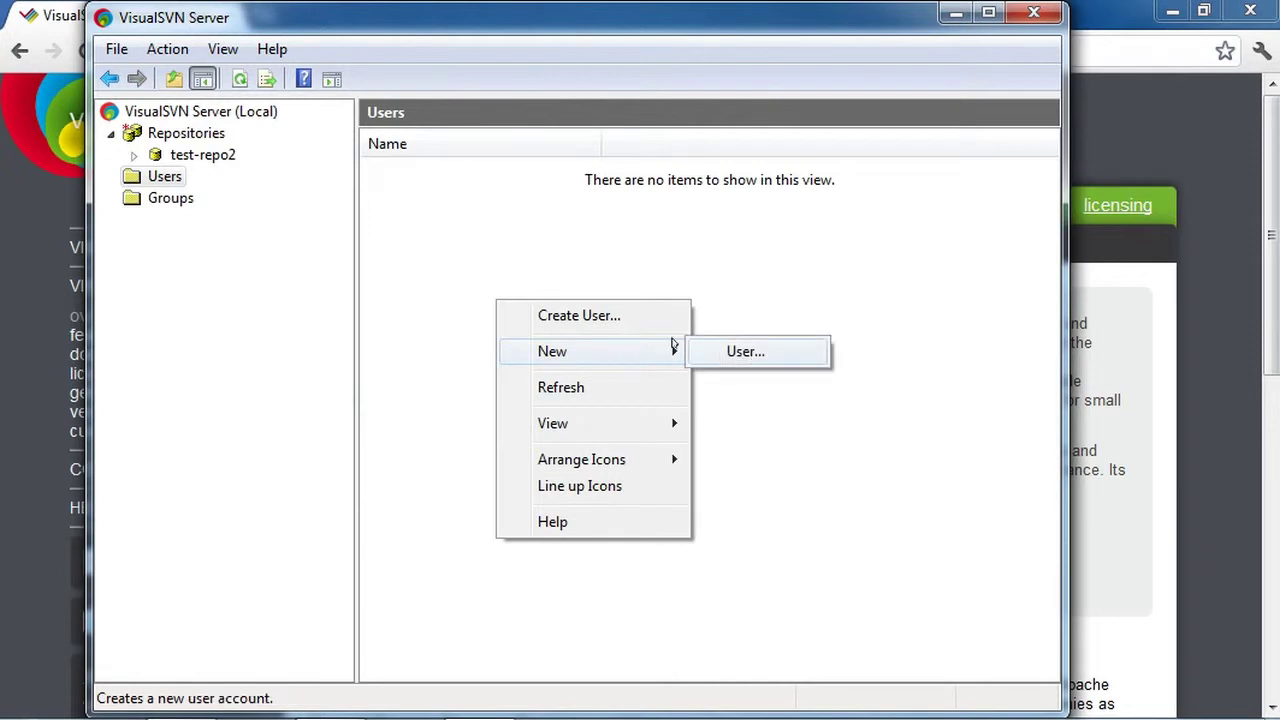
left_click(600, 315)
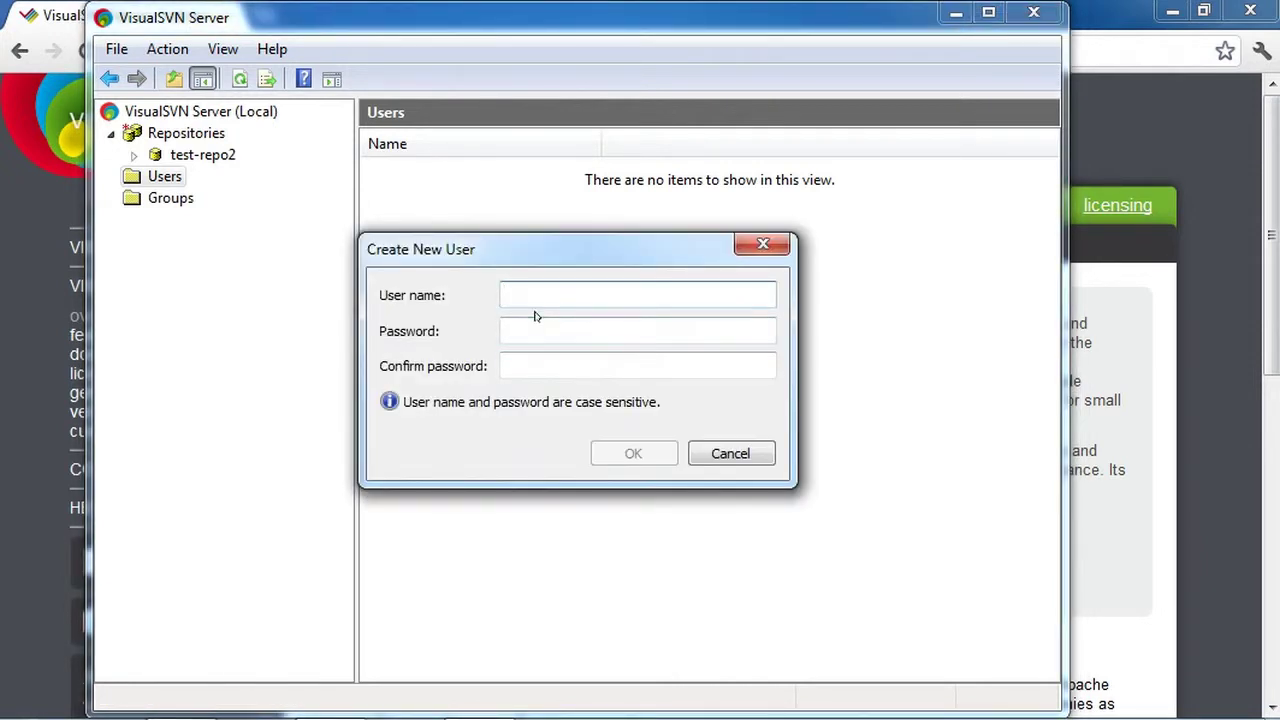
type("alice")
key("Tab")
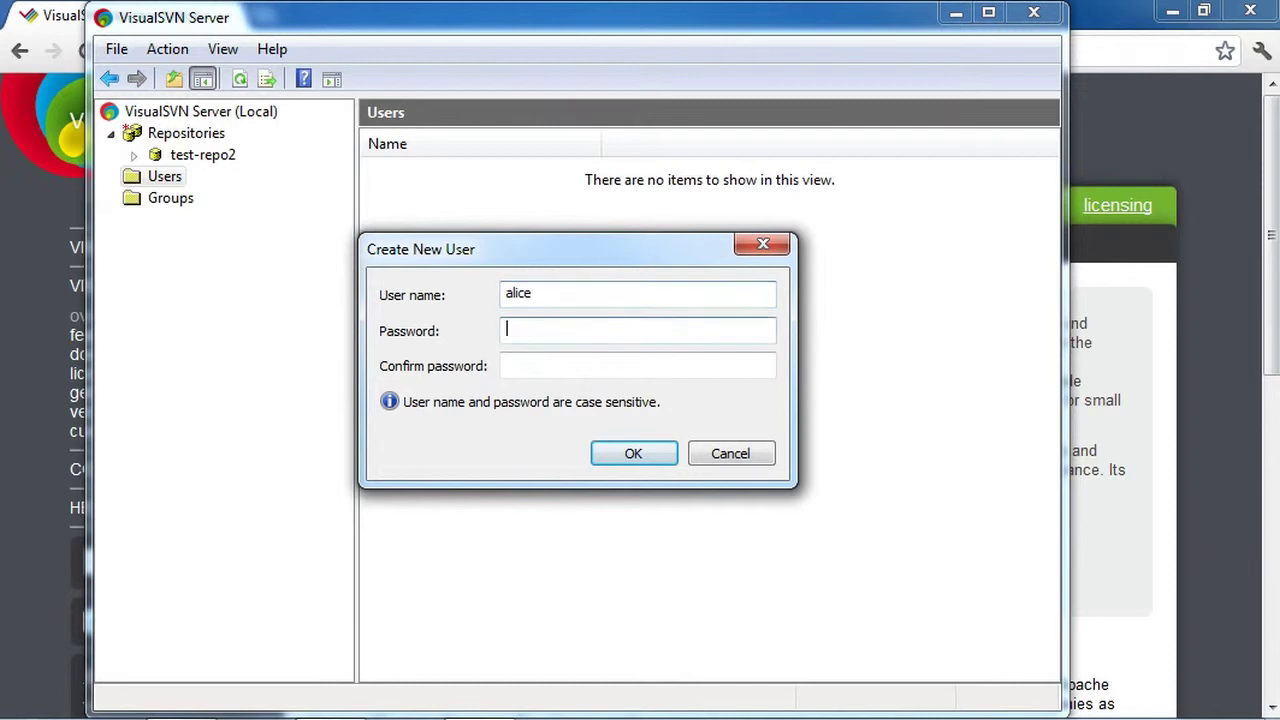
type("•••••")
key("Tab")
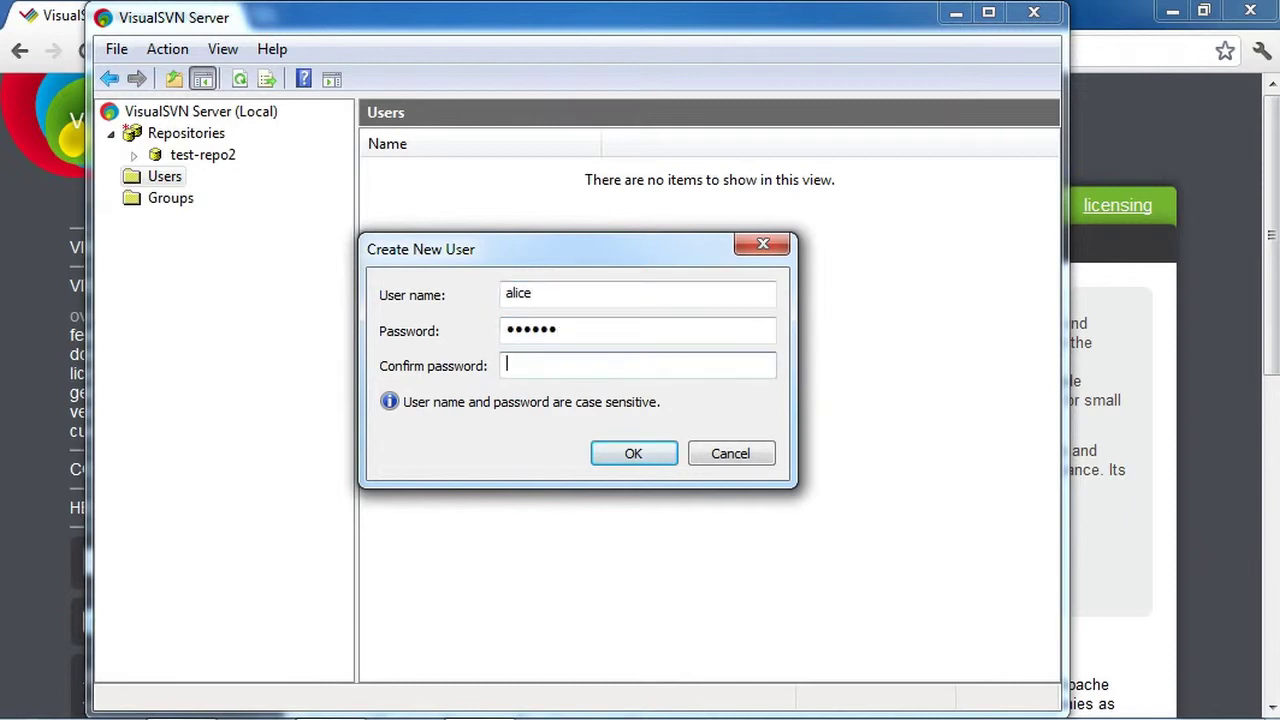
type("••••••")
left_click(654, 450)
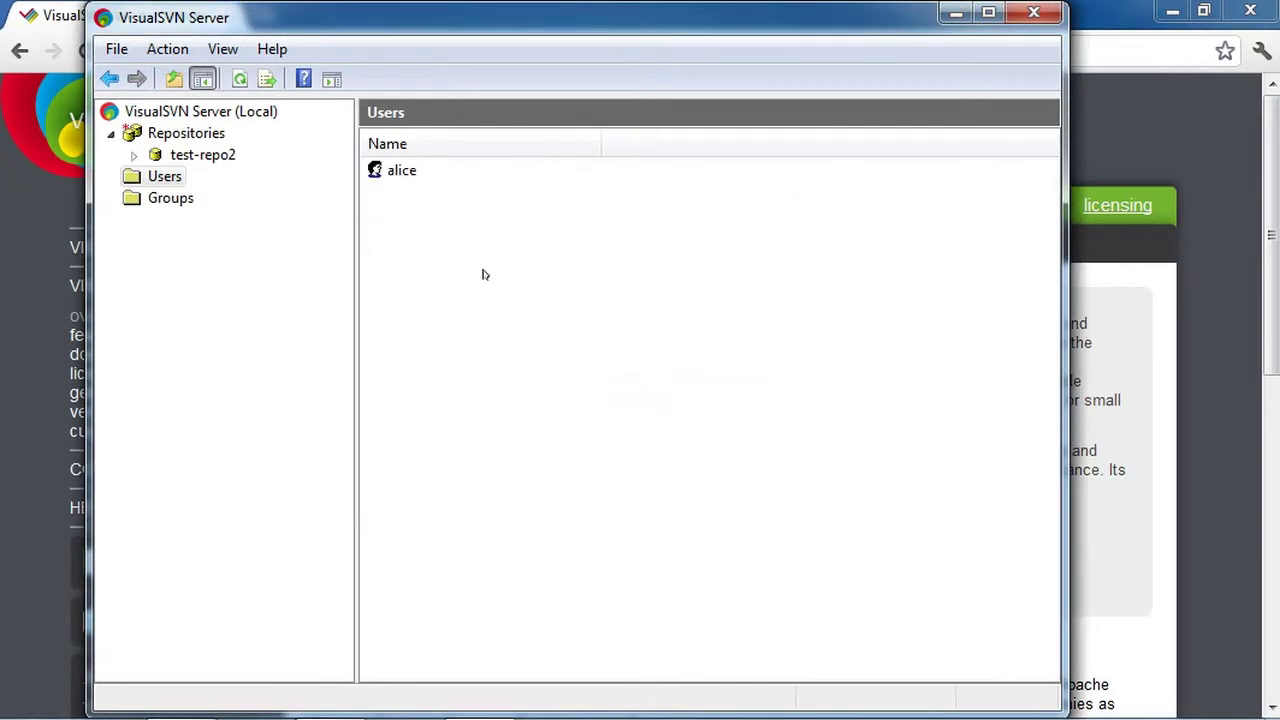
Create a second user account with its password
right_click(589, 274)
left_click(734, 289)
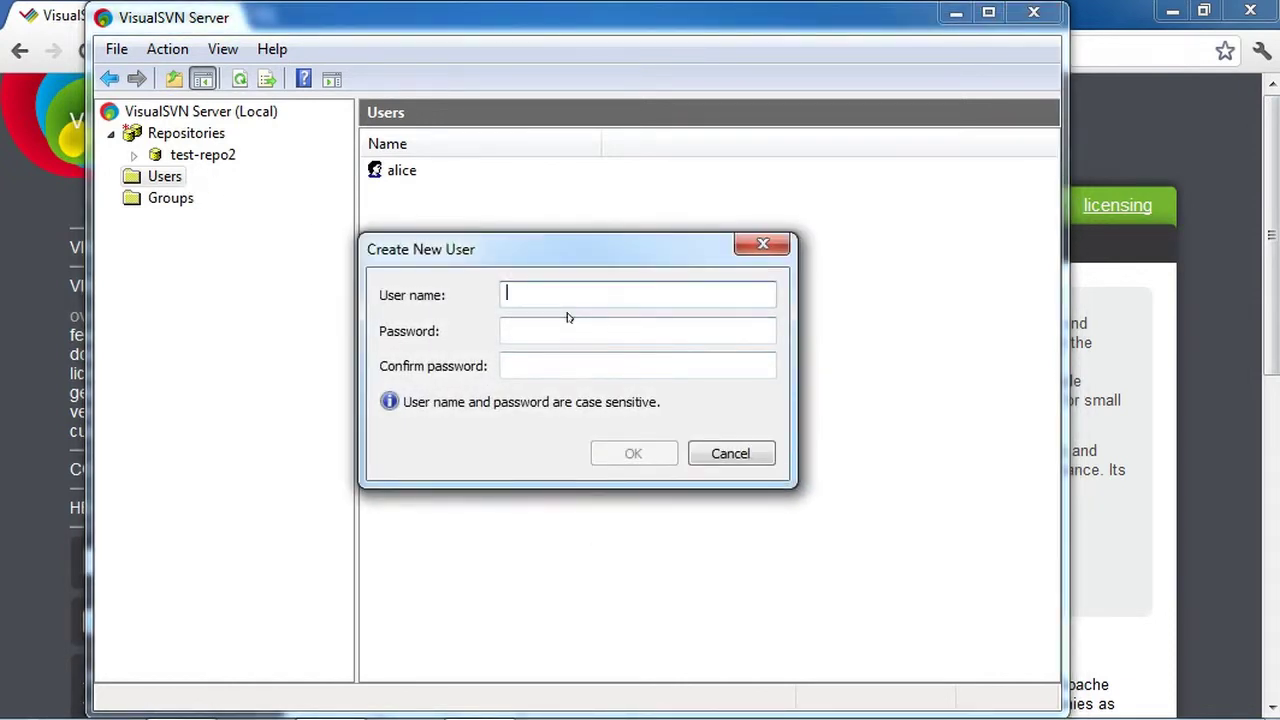
type("bob")
key("Tab")
type("•••")
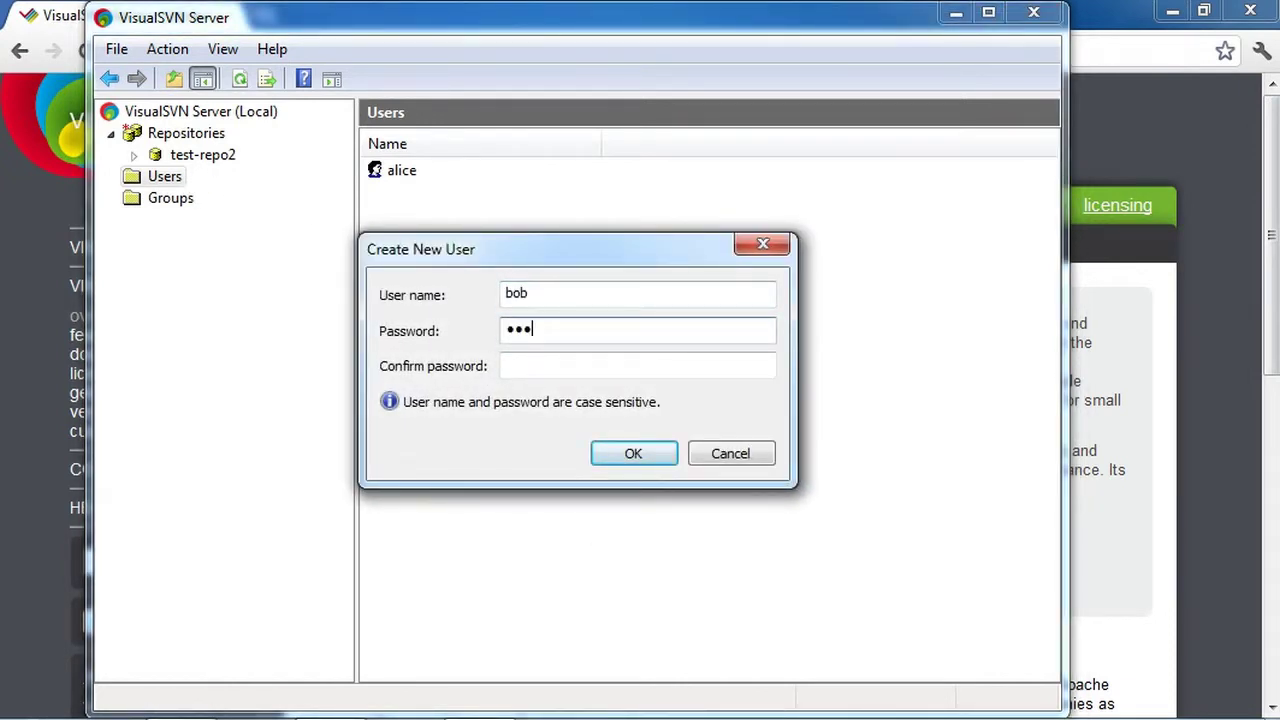
type("•••")
key("Tab")
type("••••••")
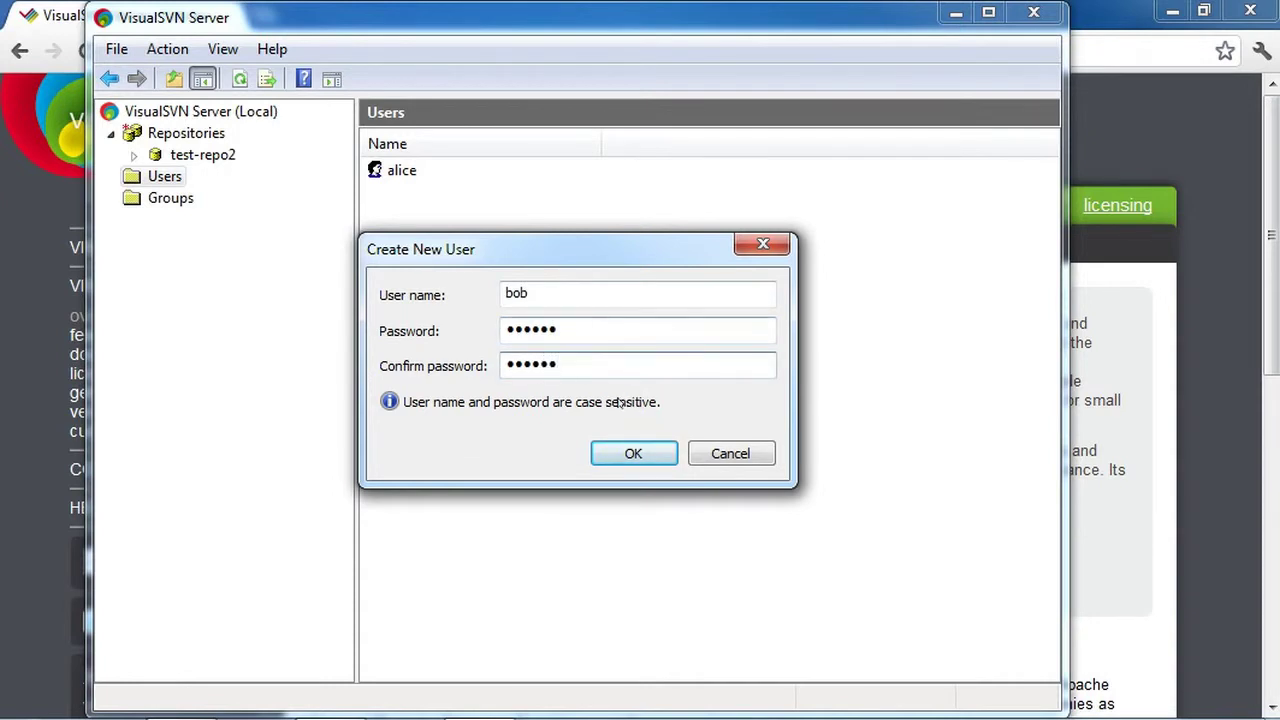
key("Return")
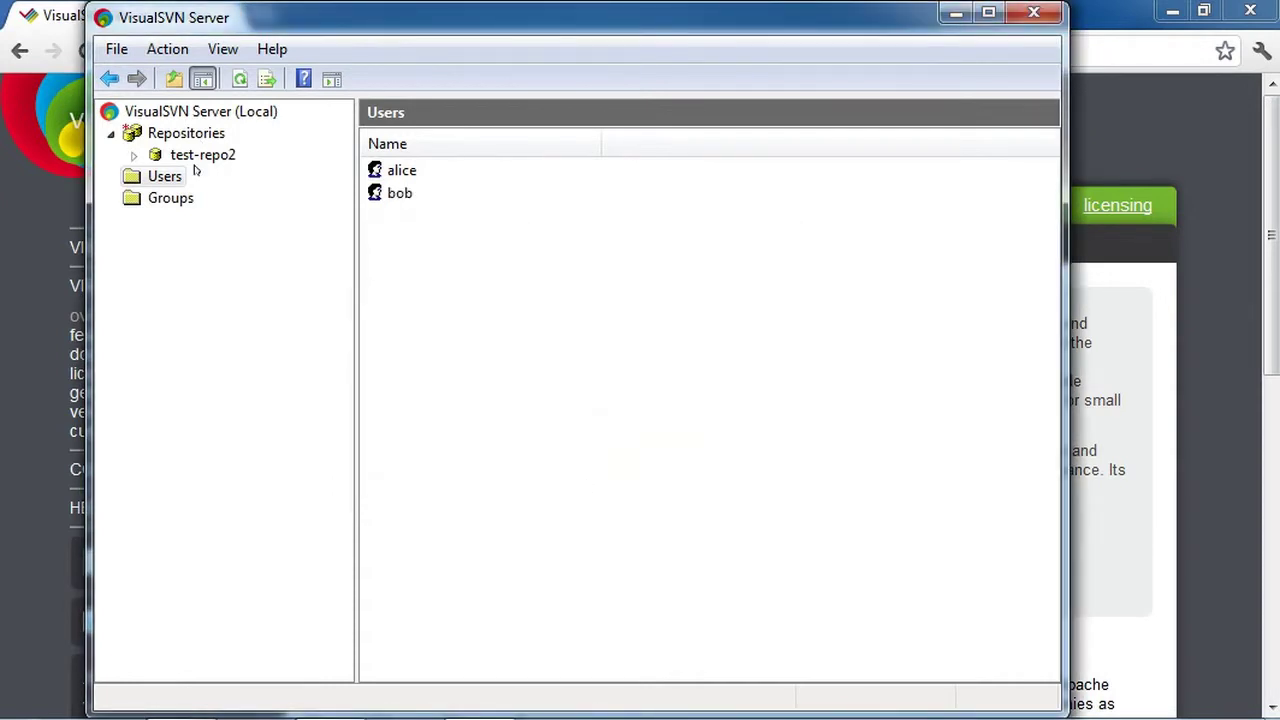
In test-repo2's properties, set Everyone to No Access
left_click(202, 155)
right_click(204, 155)
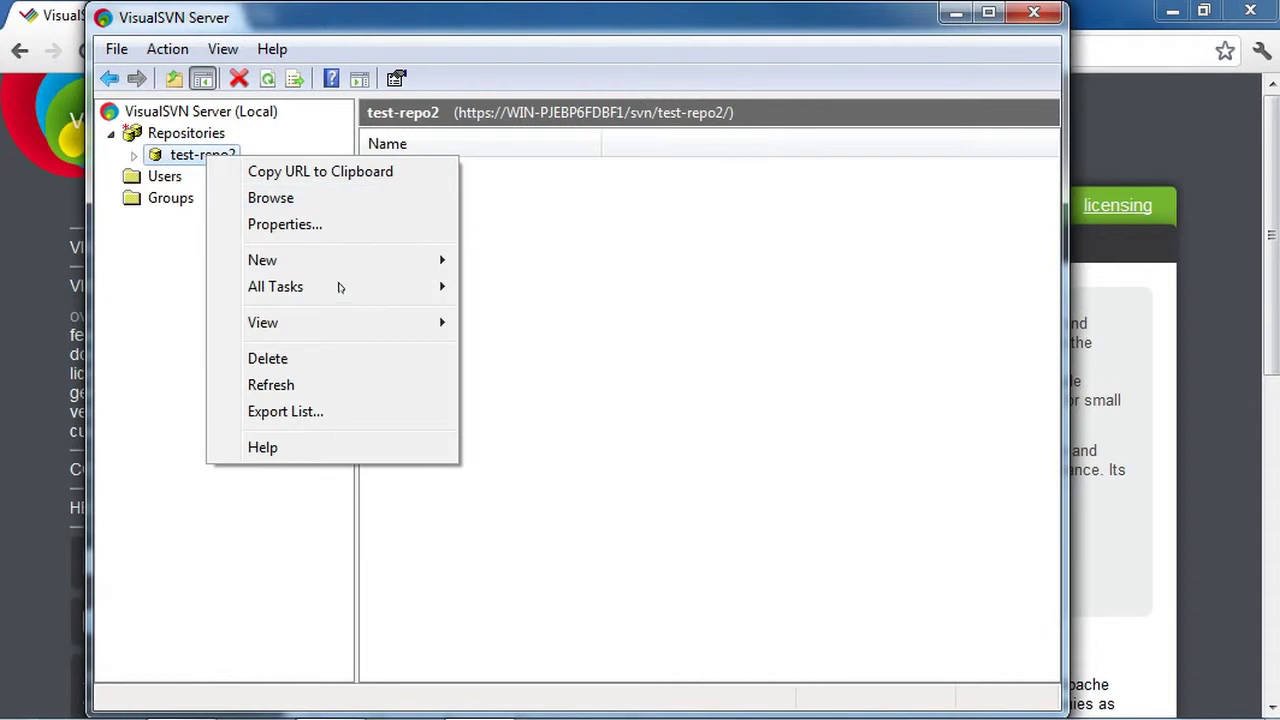
left_click(372, 225)
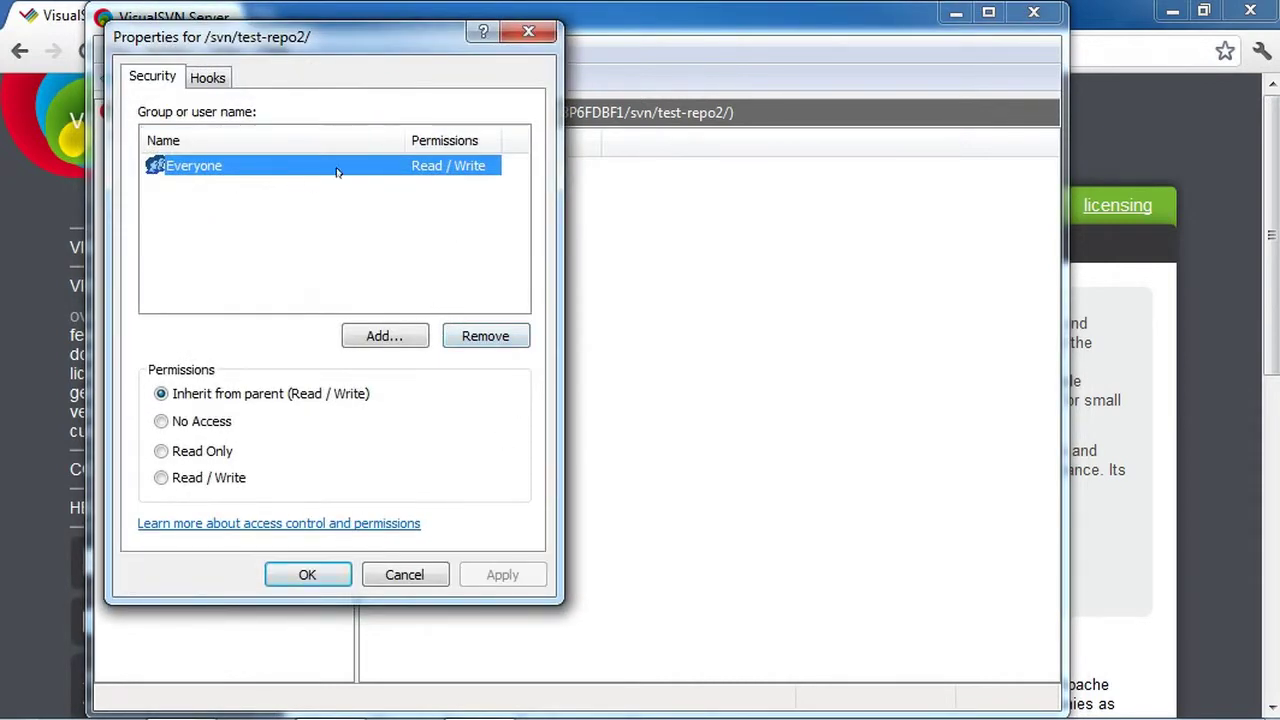
left_click(512, 336)
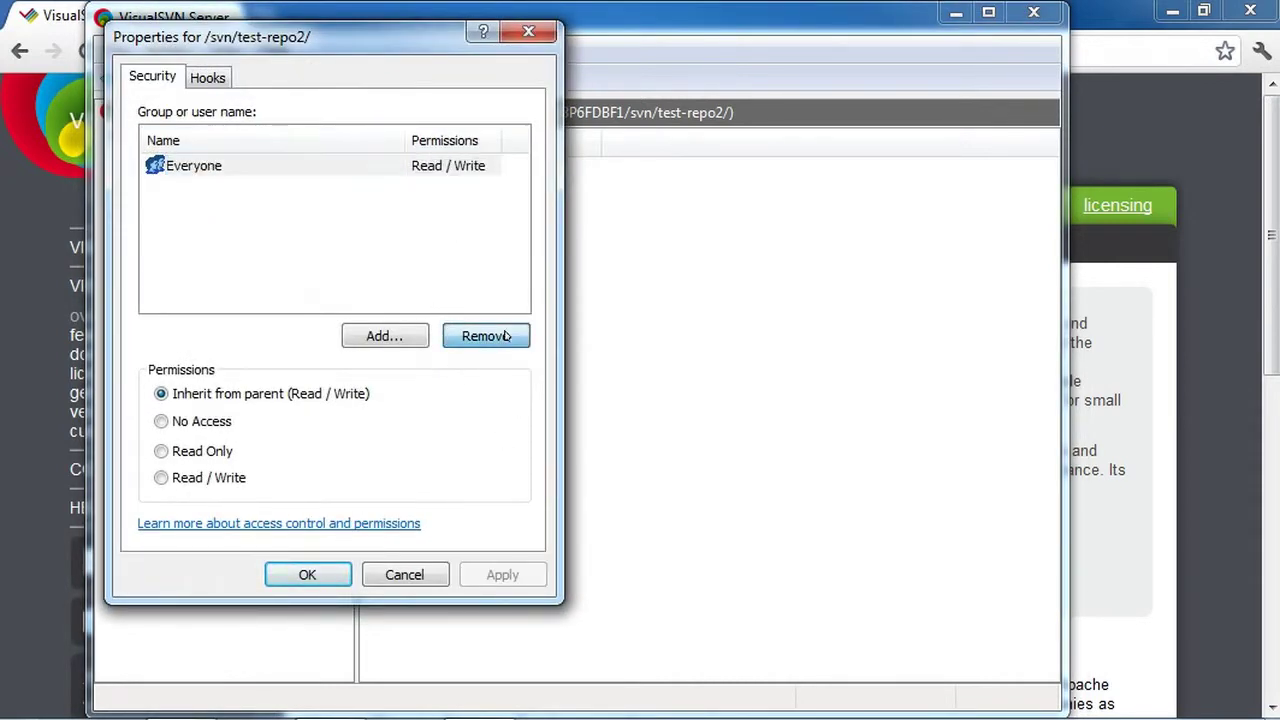
left_click(533, 378)
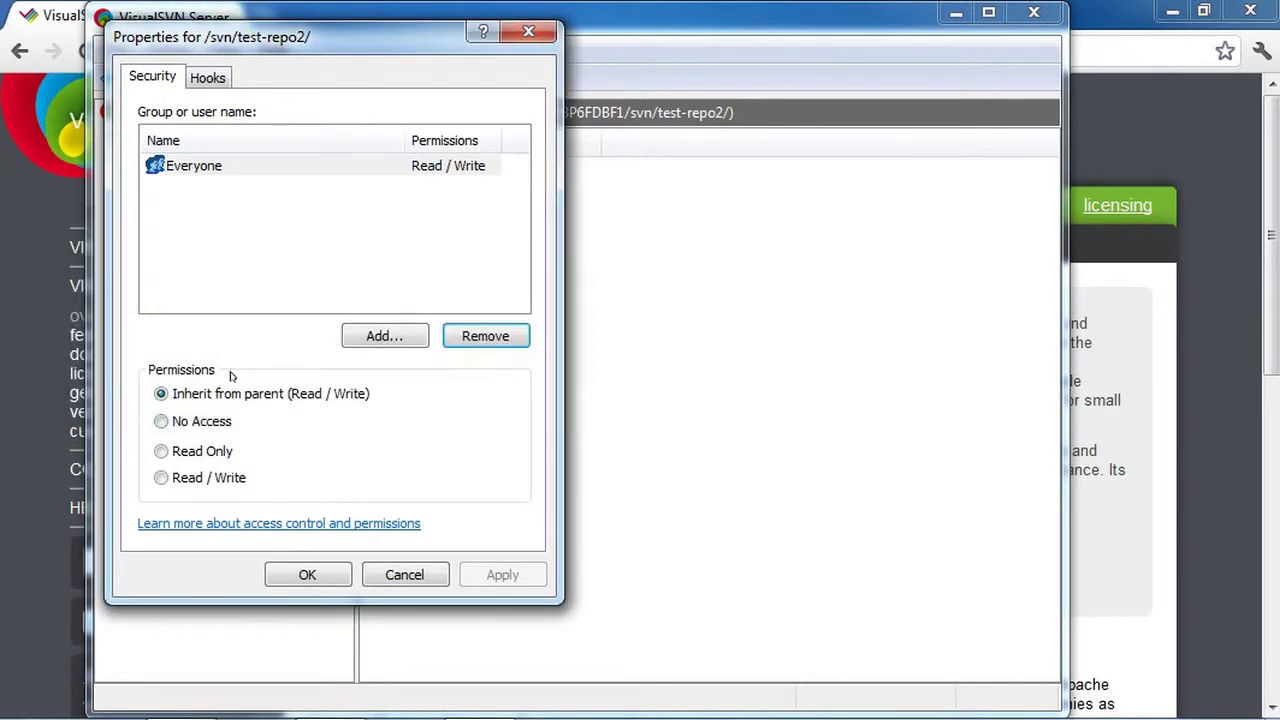
left_click(188, 421)
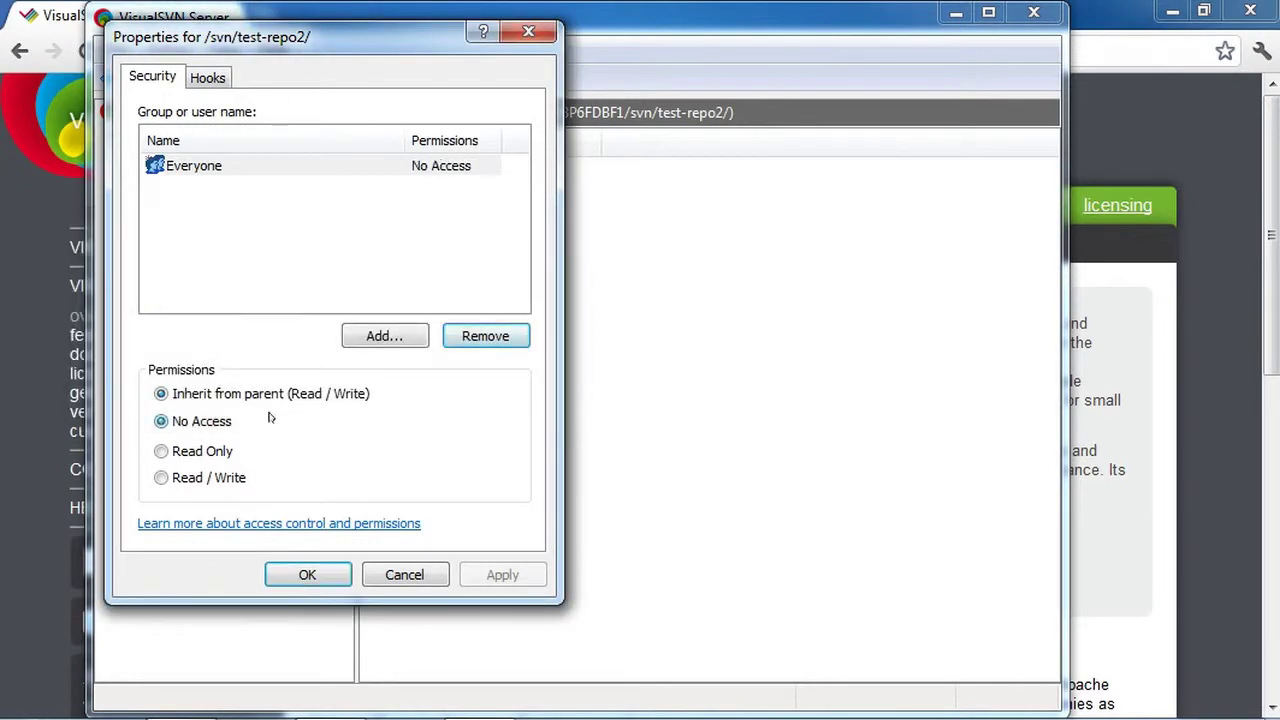
Add both users with Read / Write permission and apply the changes
left_click(370, 338)
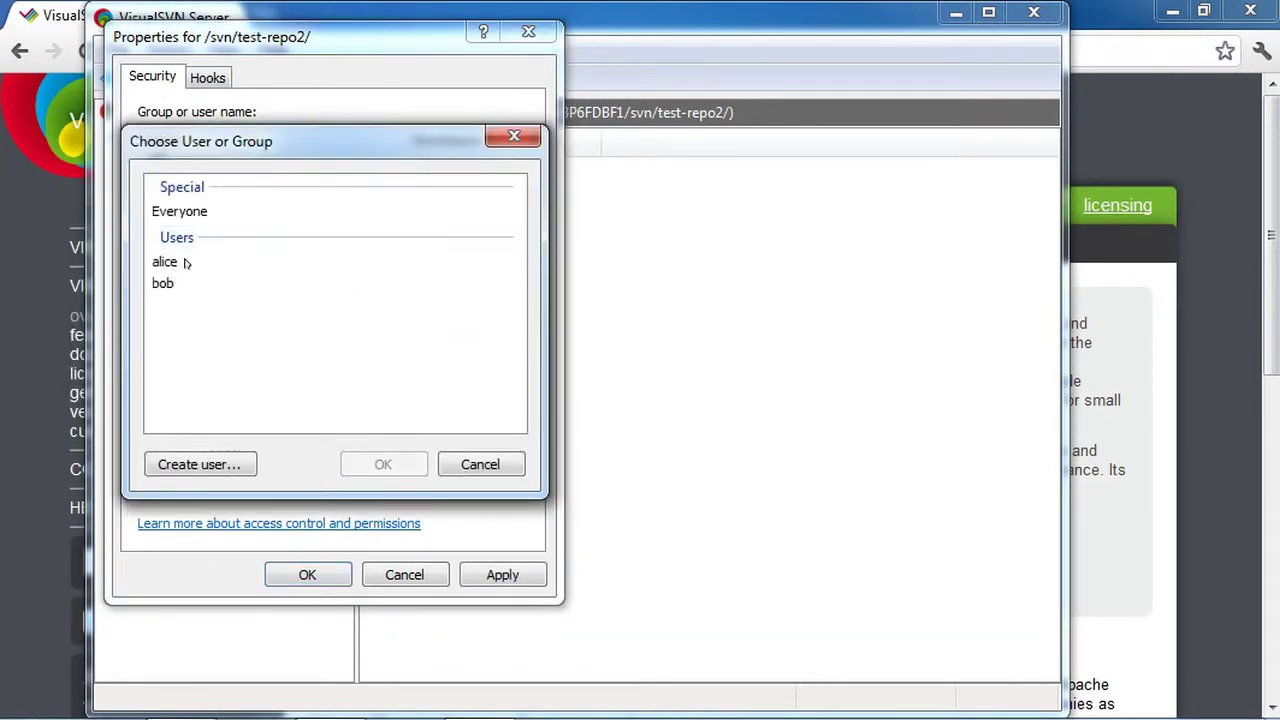
double_click(182, 263)
left_click(415, 343)
double_click(182, 281)
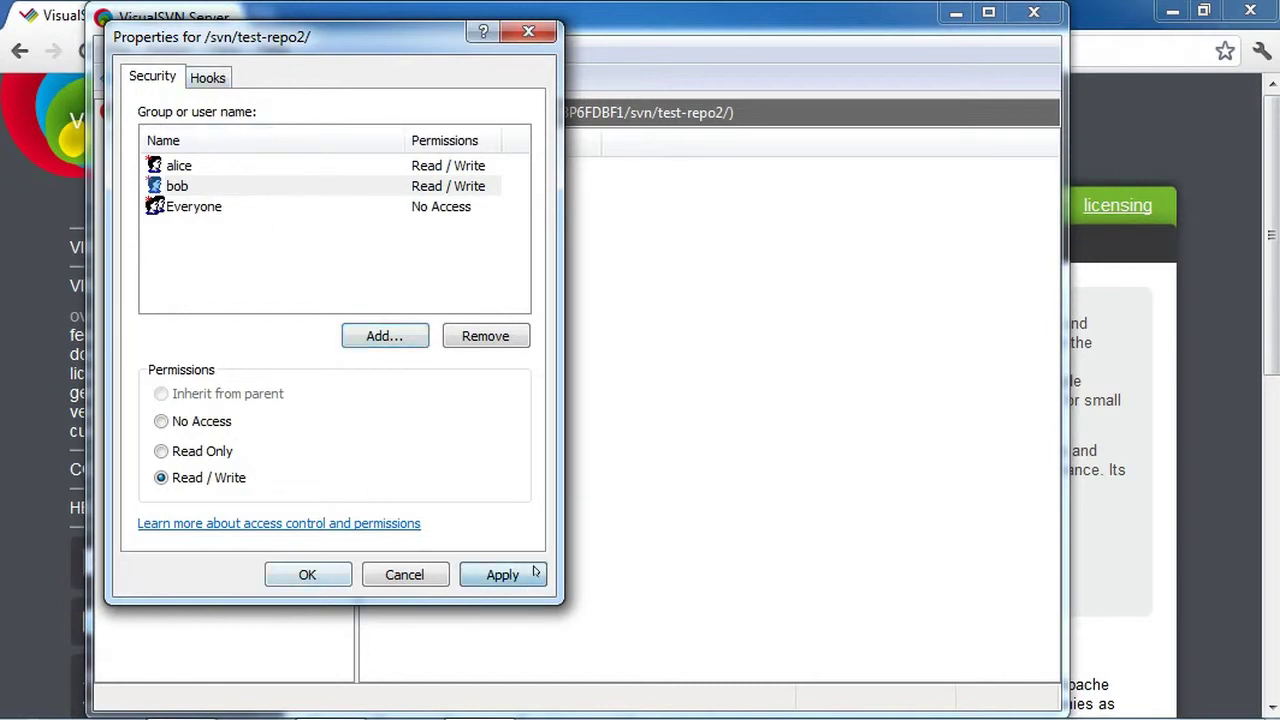
left_click(502, 574)
left_click(308, 574)
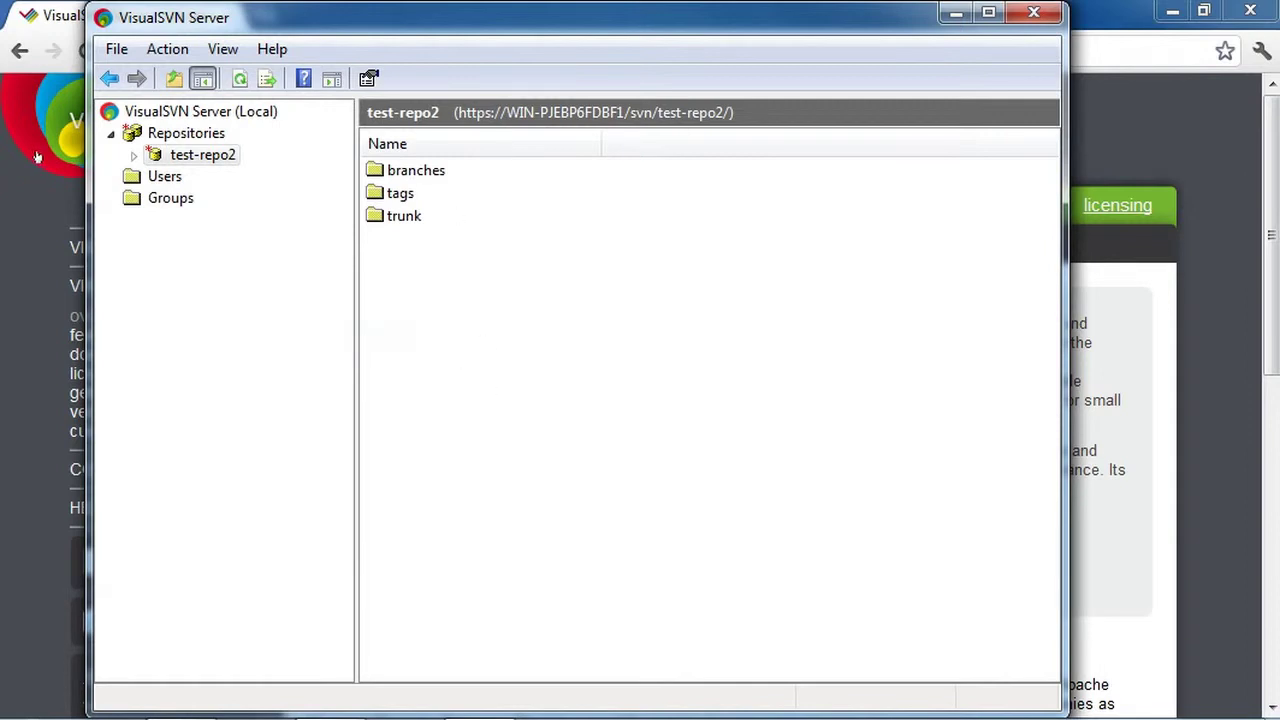
In Command Prompt, change to Documents and run ipconfig to find 192.168.1.122
mouse_move(285, 714)
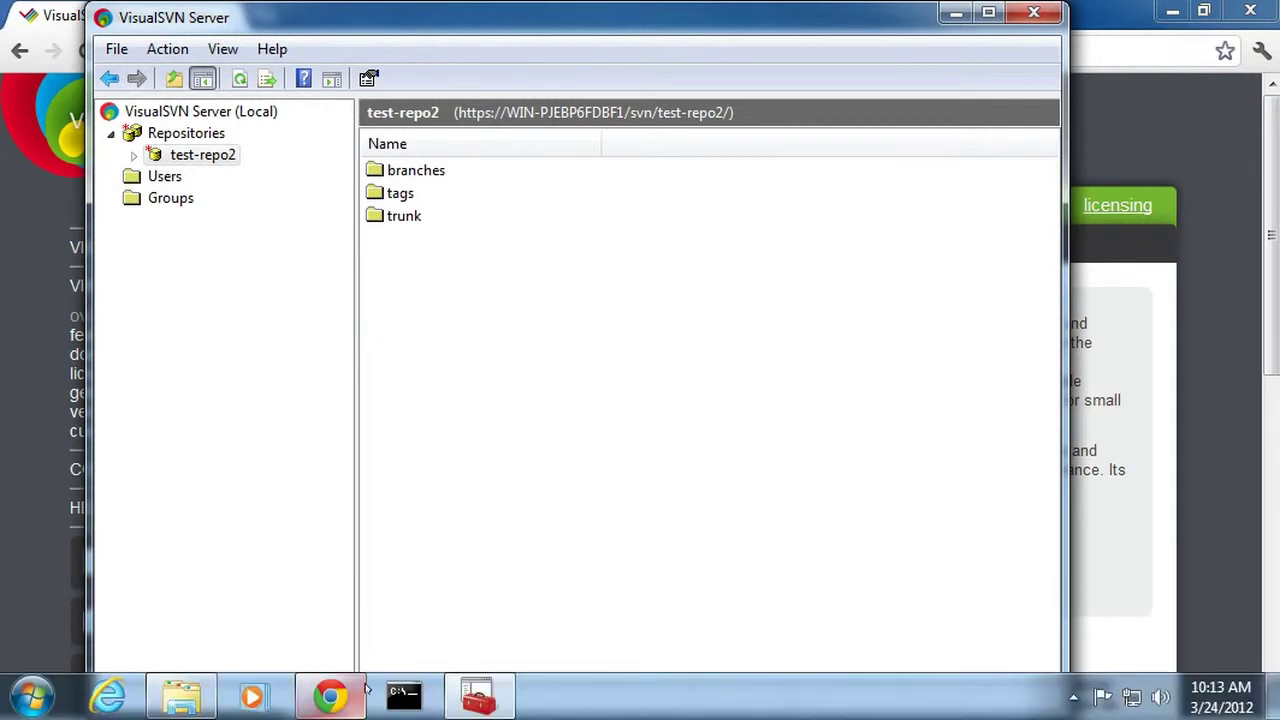
left_click(405, 694)
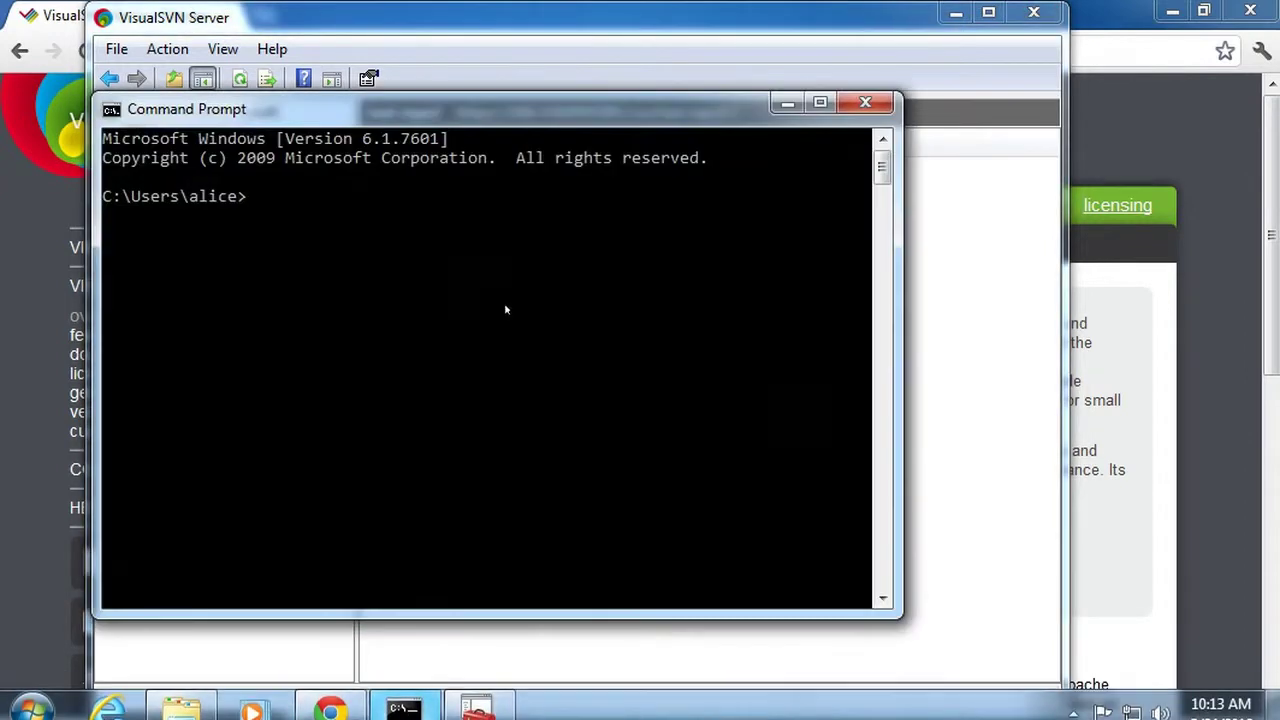
type("cd Documents")
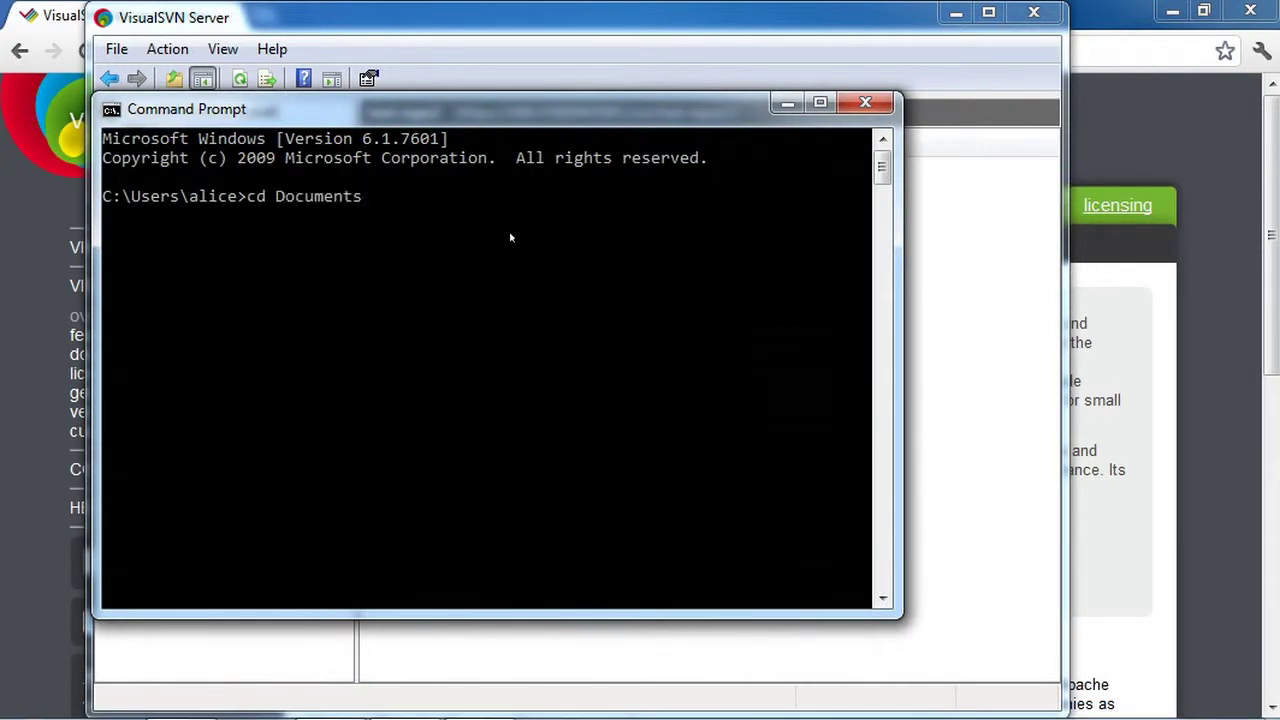
key("Return")
type("sc")
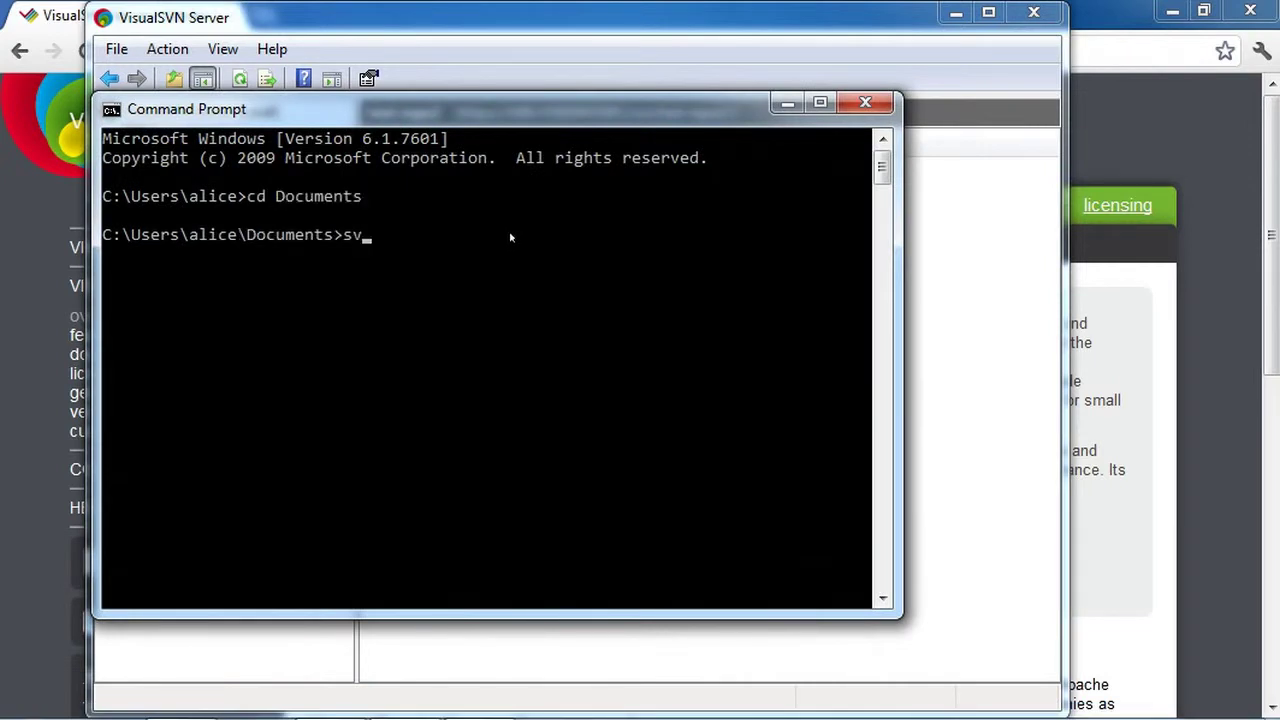
key("BackSpace")
key("BackSpace")
type("ipconfig")
key("Return")
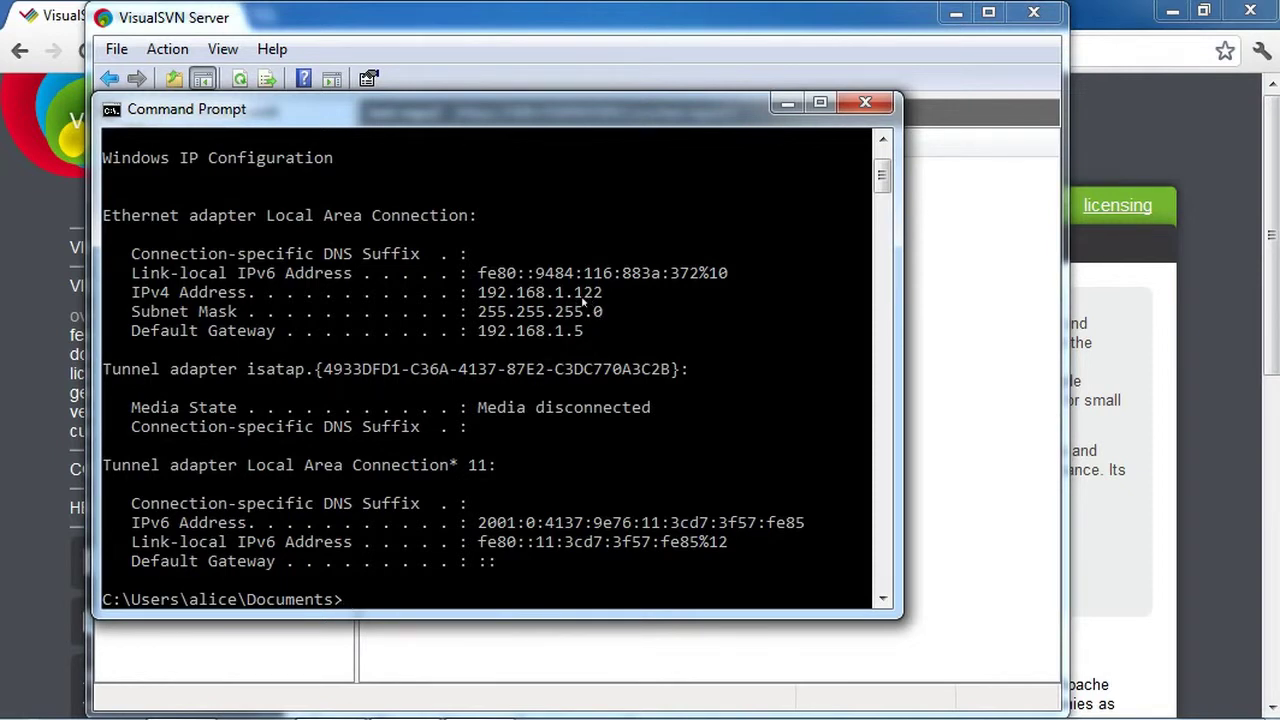
type("svn checkout")
key("alt+Tab")
key("alt+Tab")
type("h")
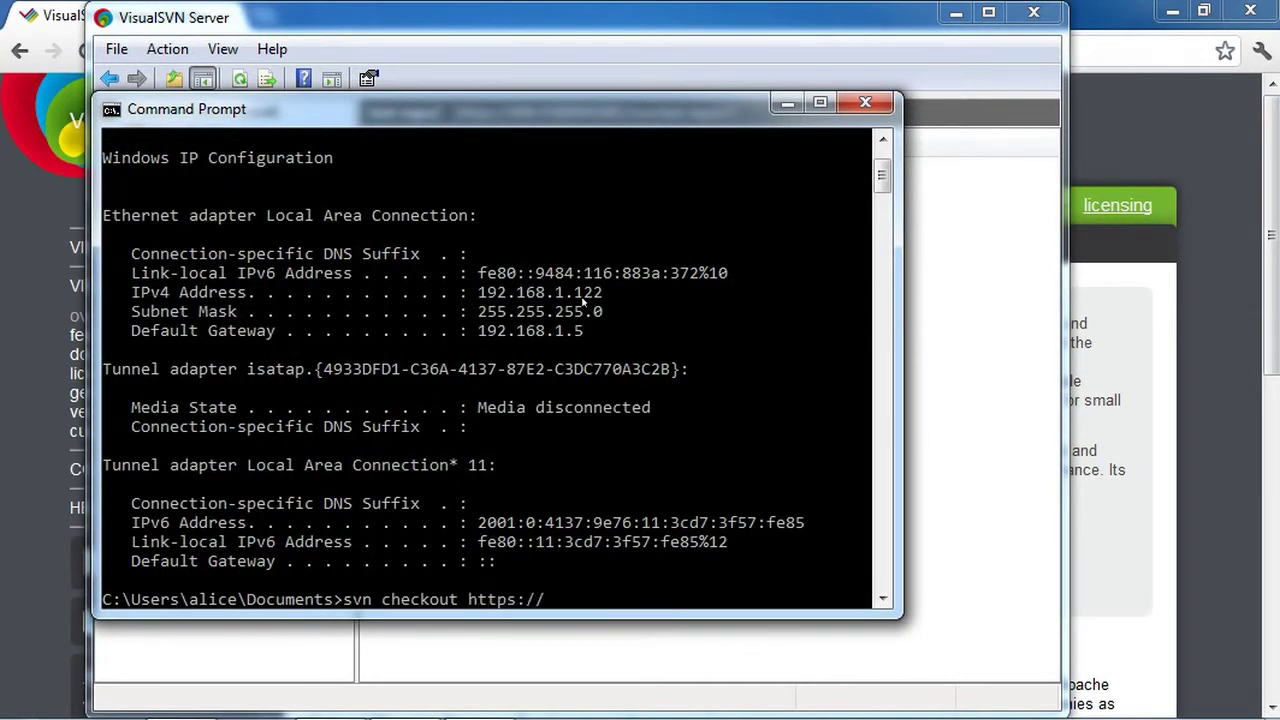
key("alt+Tab")
key("alt+Tab")
key("Up")
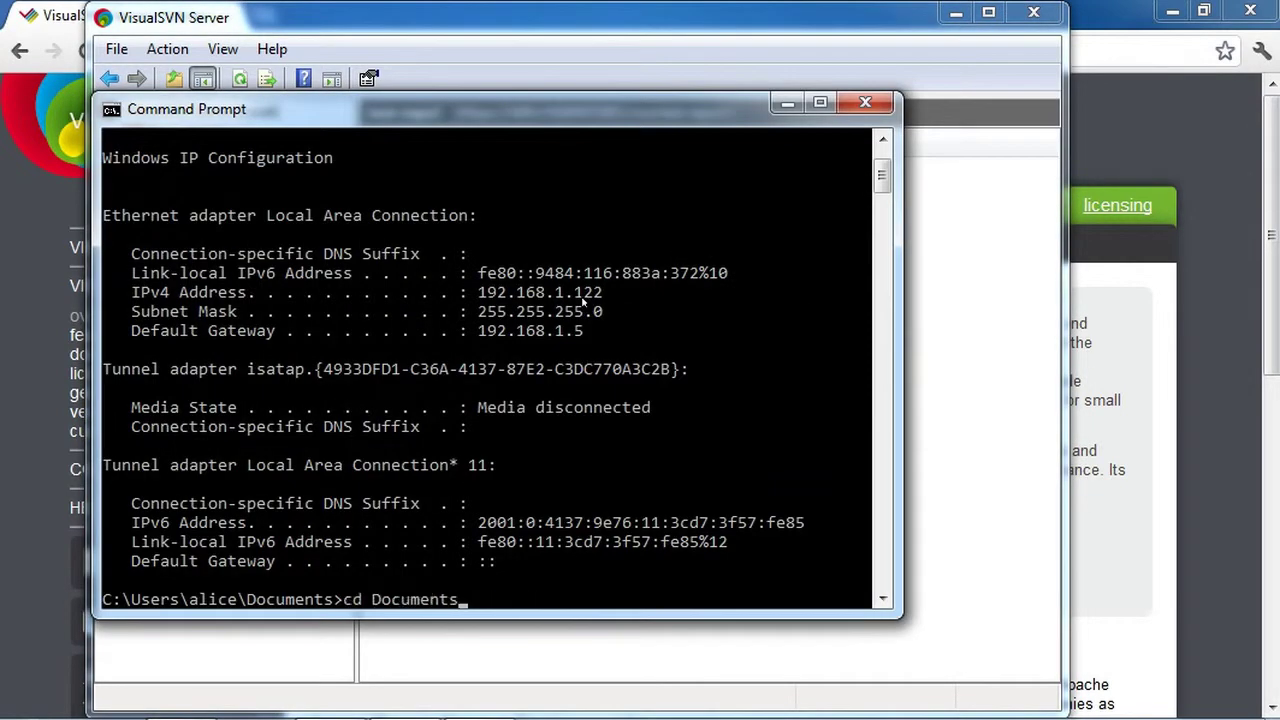
key("Up")
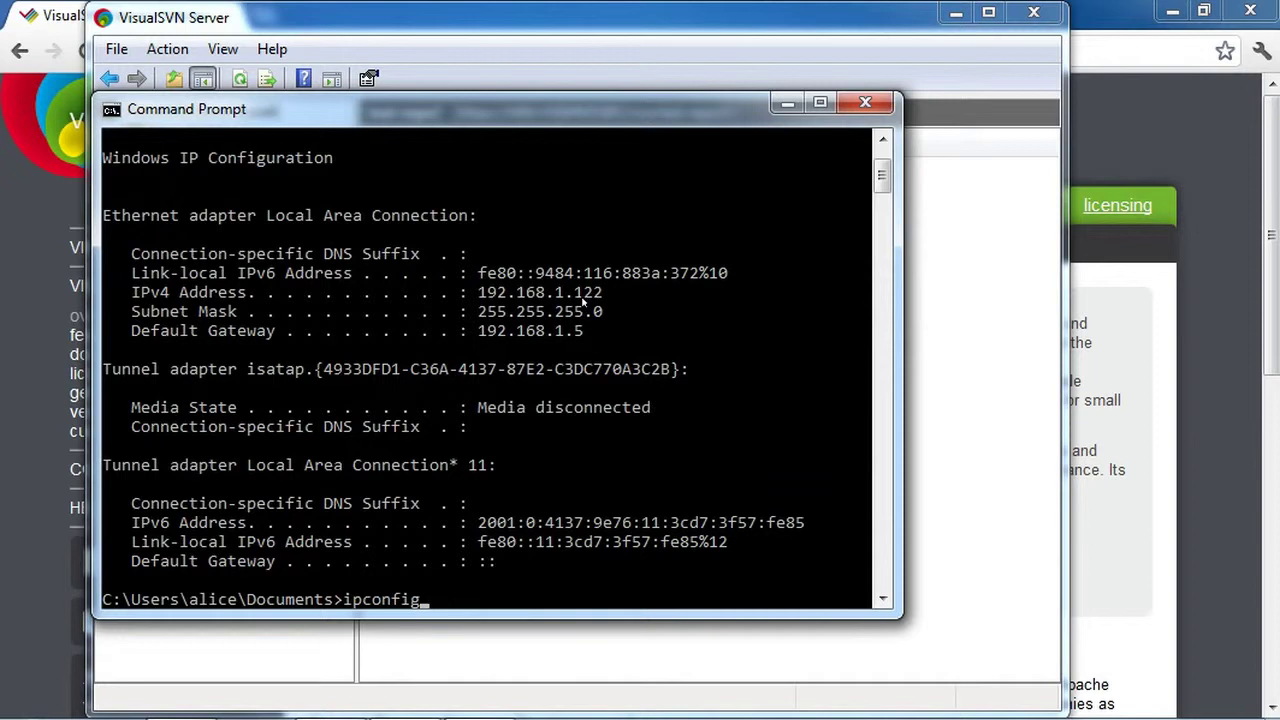
key("Down")
key("BackSpace")
key("BackSpace")
key("BackSpace")
key("BackSpace")
key("BackSpace")
key("BackSpace")
key("BackSpace")
key("BackSpace")
key("BackSpace")
key("BackSpace")
key("BackSpace")
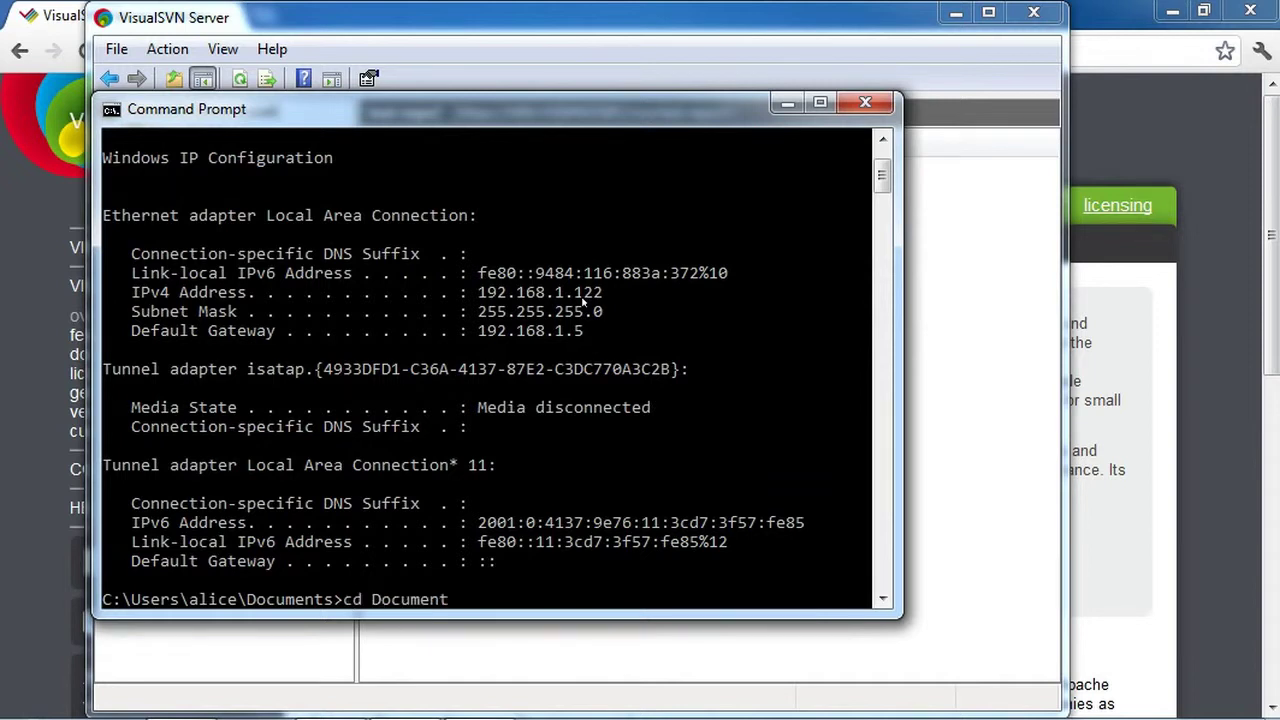
type("checkout ")
type("http")
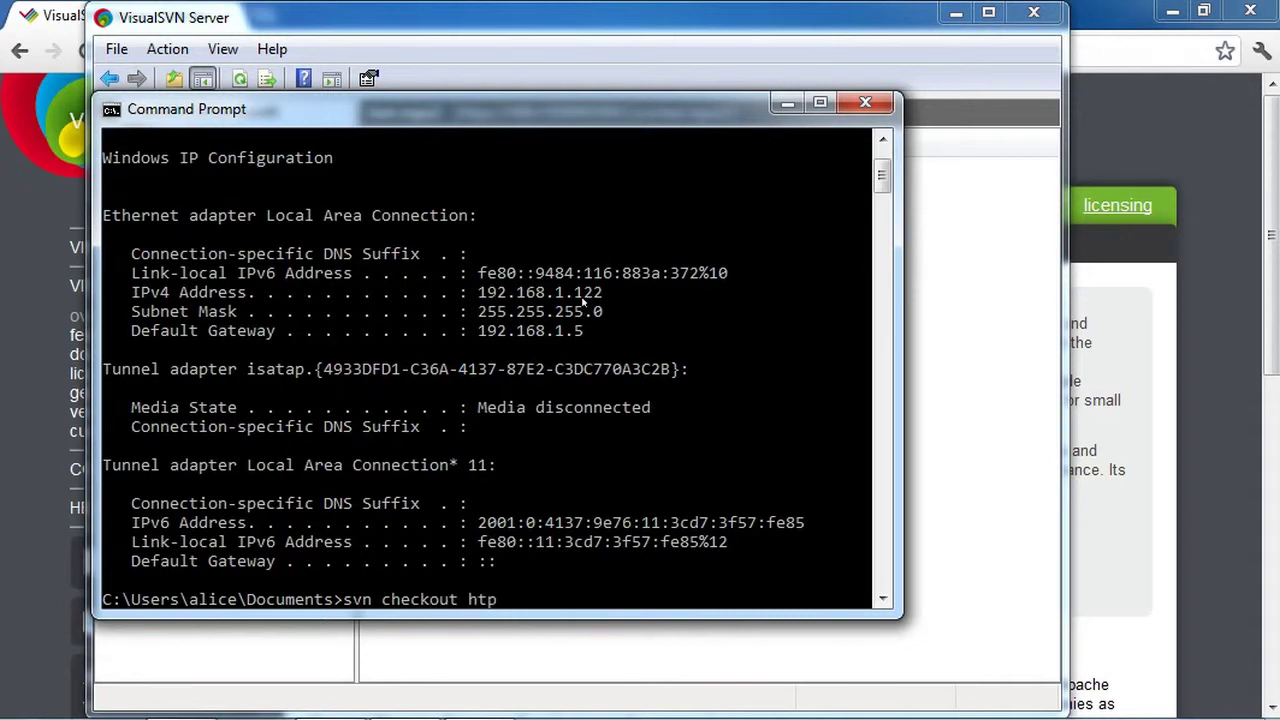
type("s")
key("BackSpace")
key("BackSpace")
type("tpsL/")
type("/11")
key("BackSpace")
type("92.168.11")
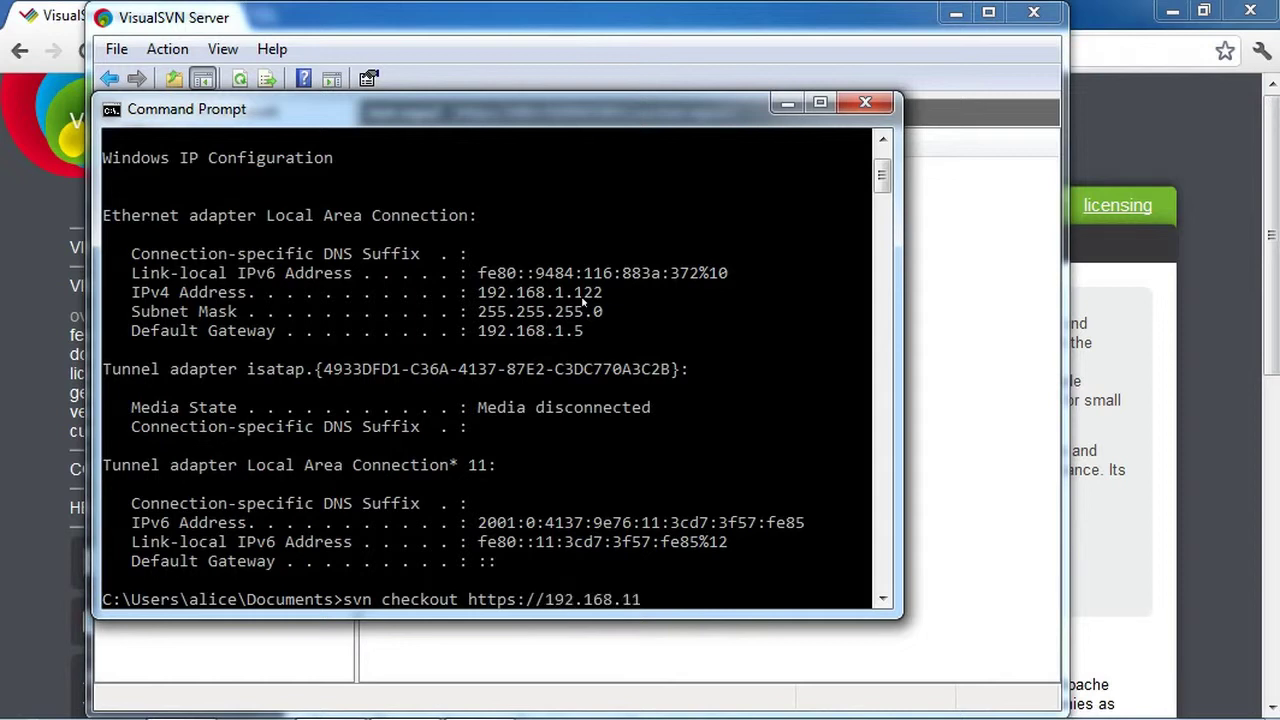
key("BackSpace")
type(".122/")
left_click_drag(660, 112, 672, 146)
type("sv")
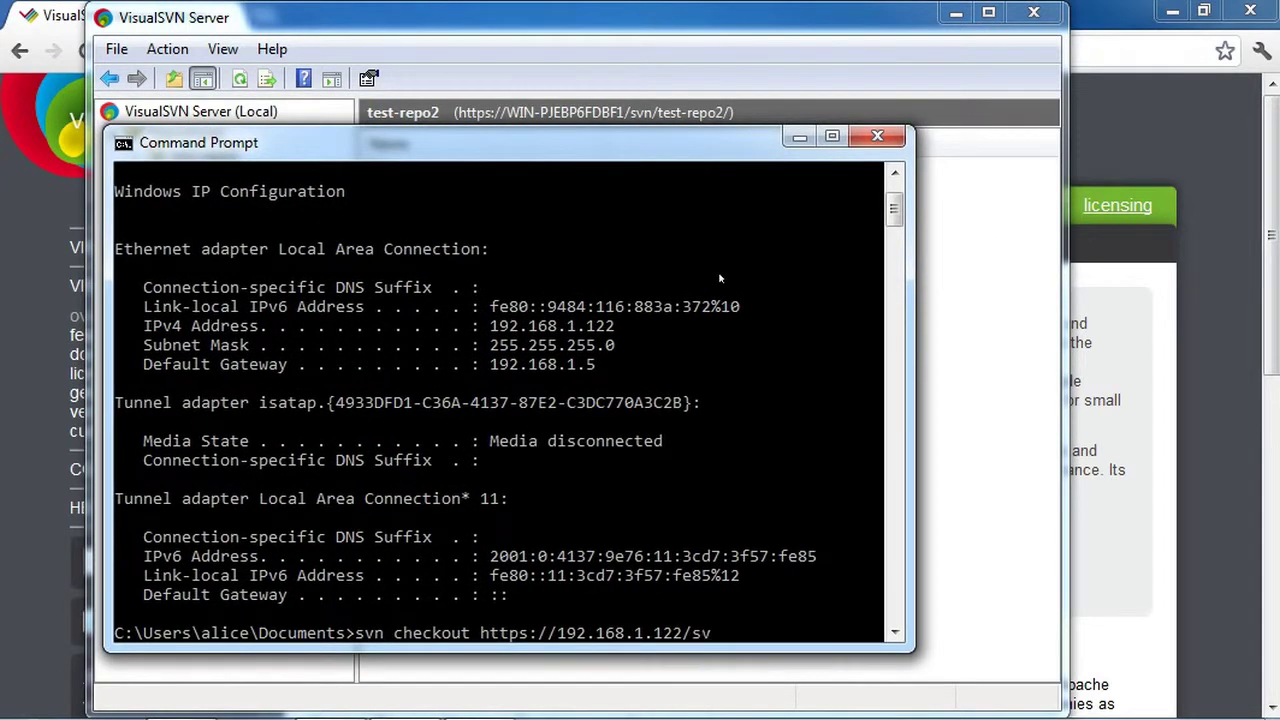
type("n/test-repo2")
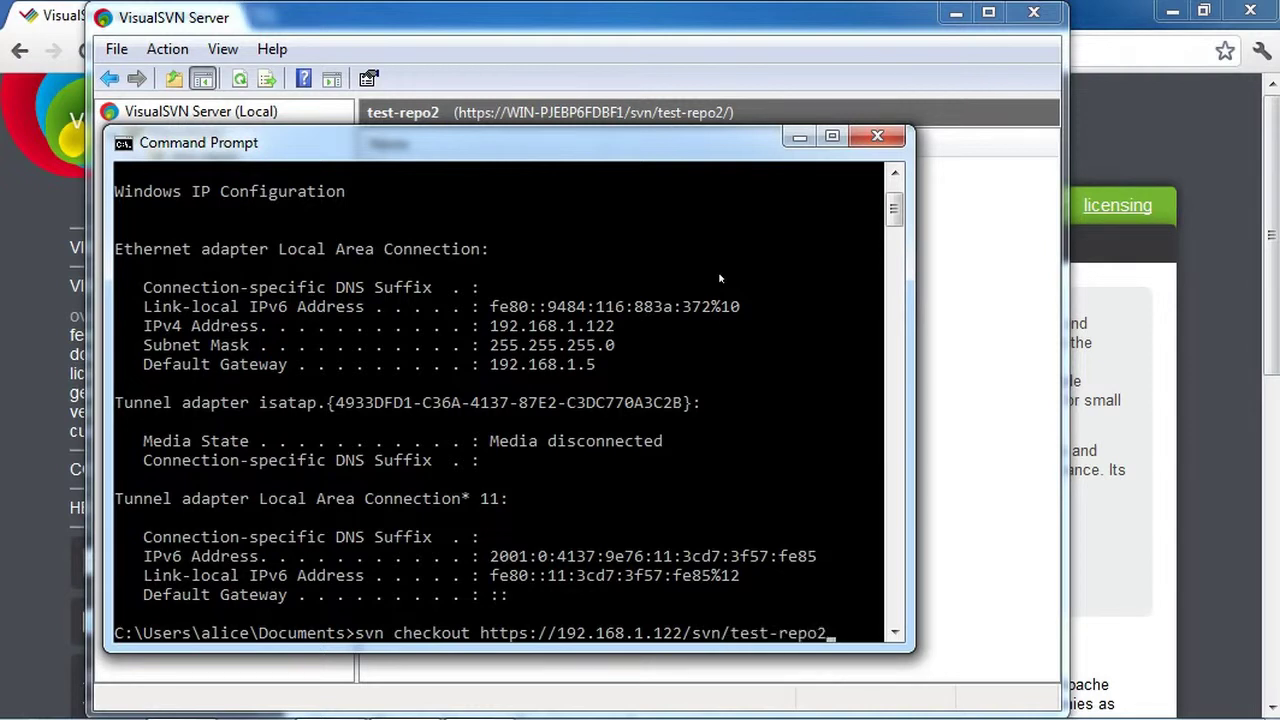
type("/trunk")
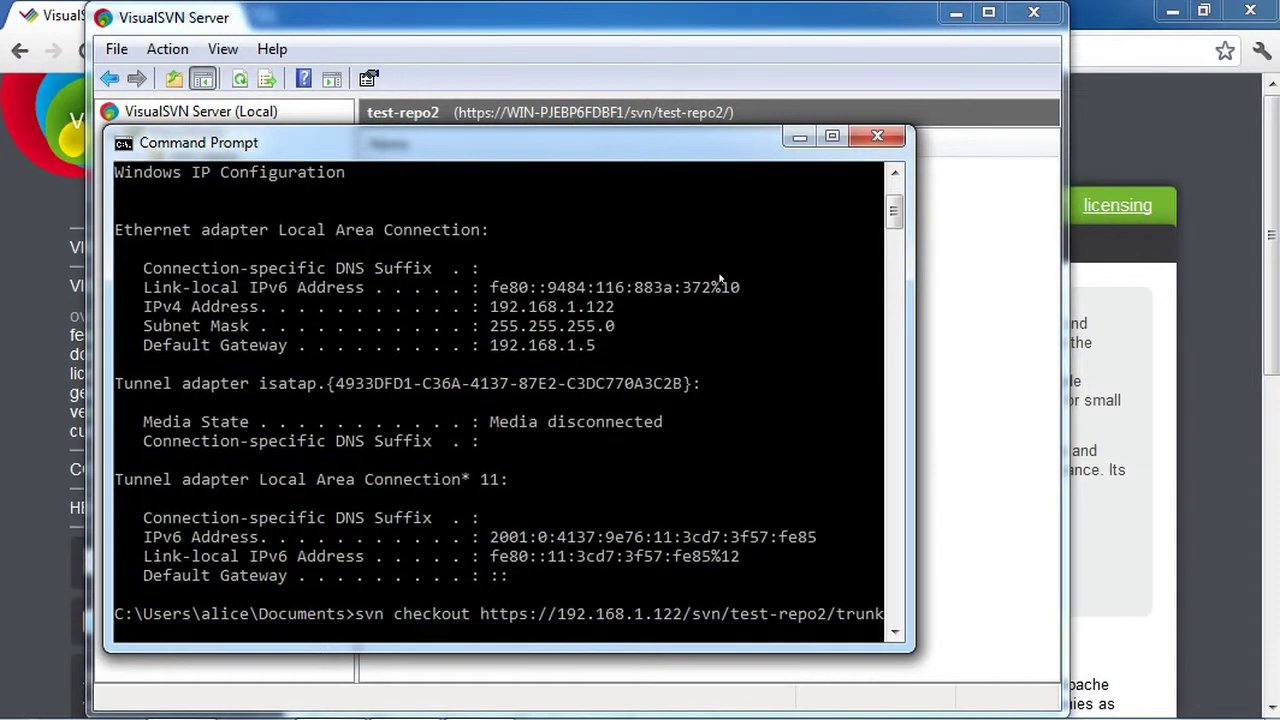
type(" repo")
Run the checkout, accept the server certificate and enter the user's password
key("Return")
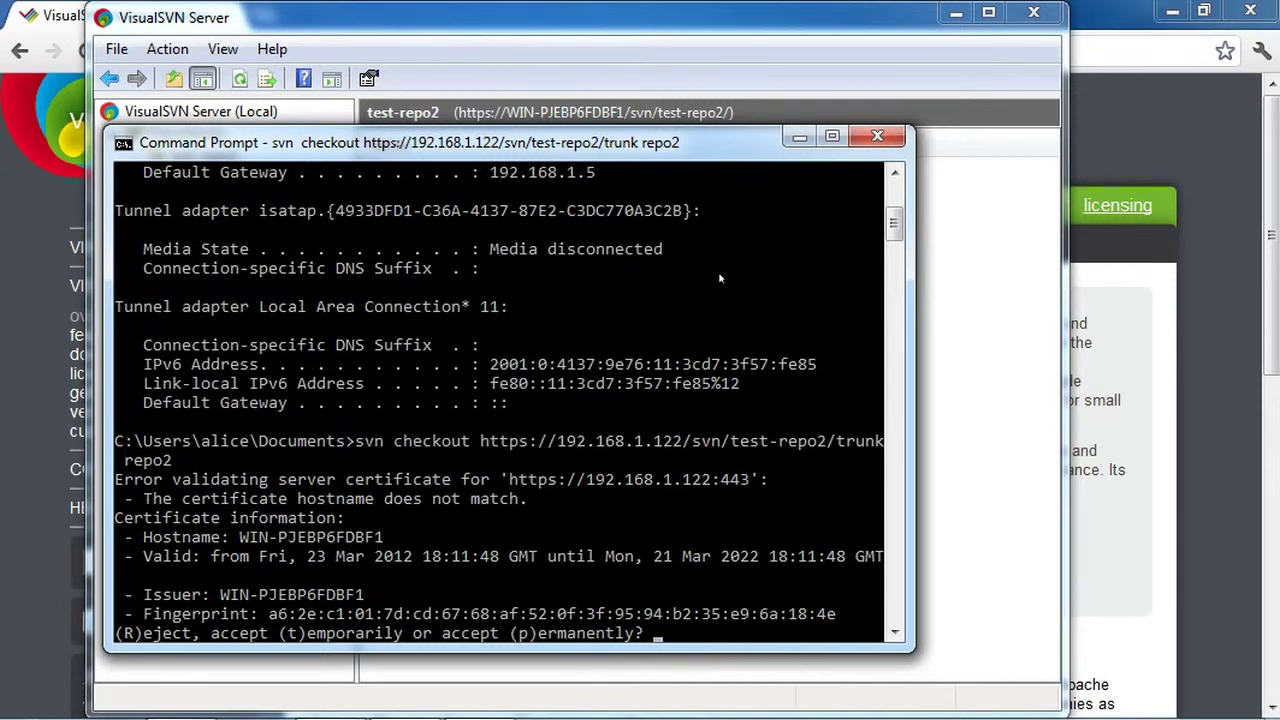
key("Return")
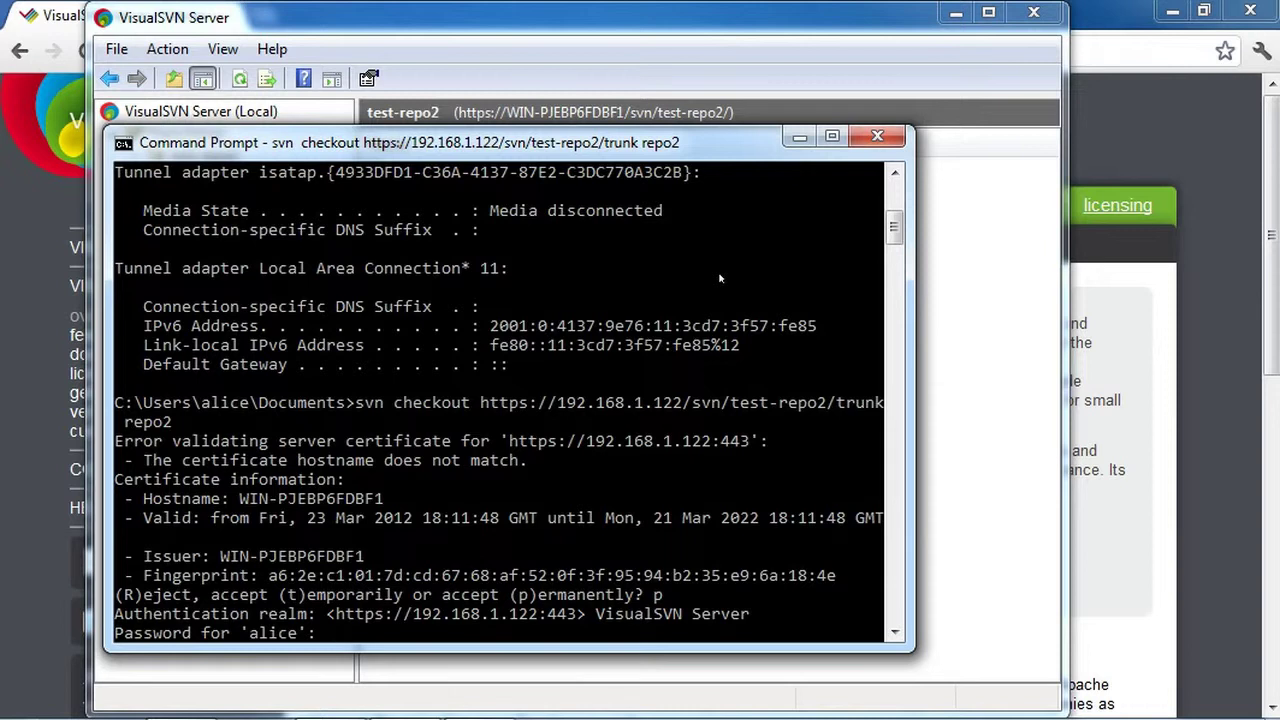
type("******")
key("Return")
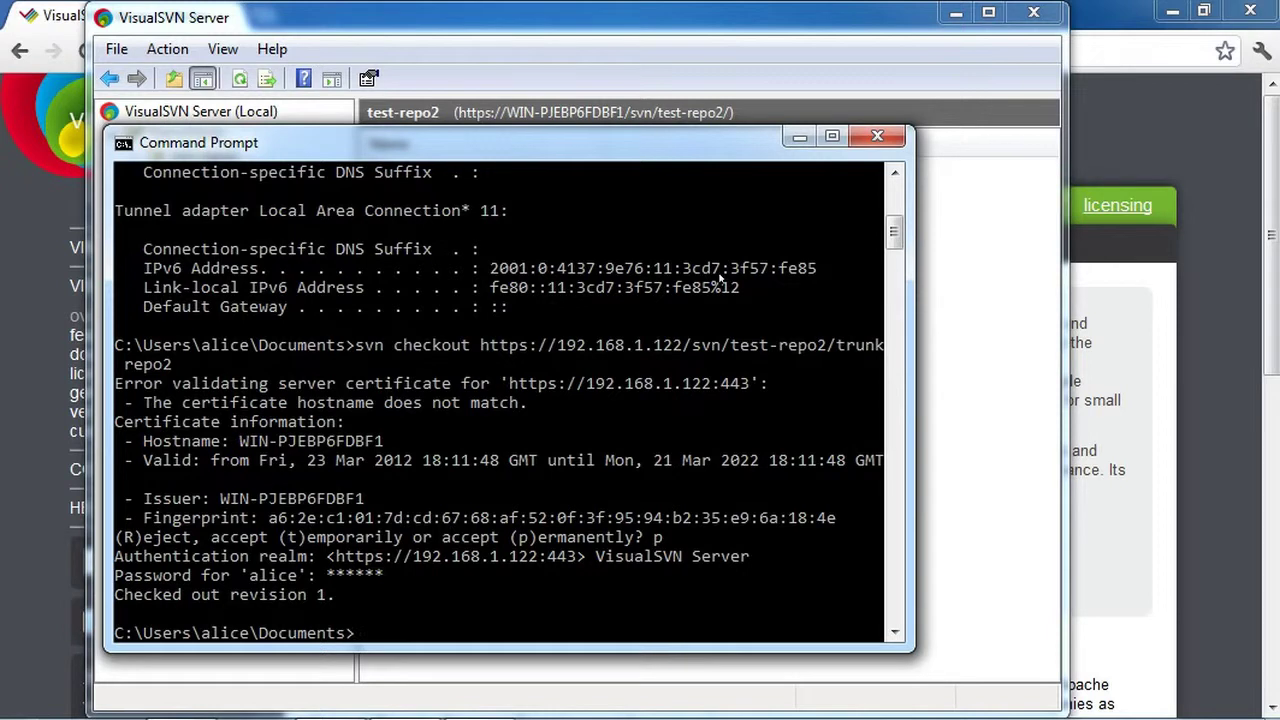
Change into repo2 and list its contents with dir
type("cd repo2")
key("Return")
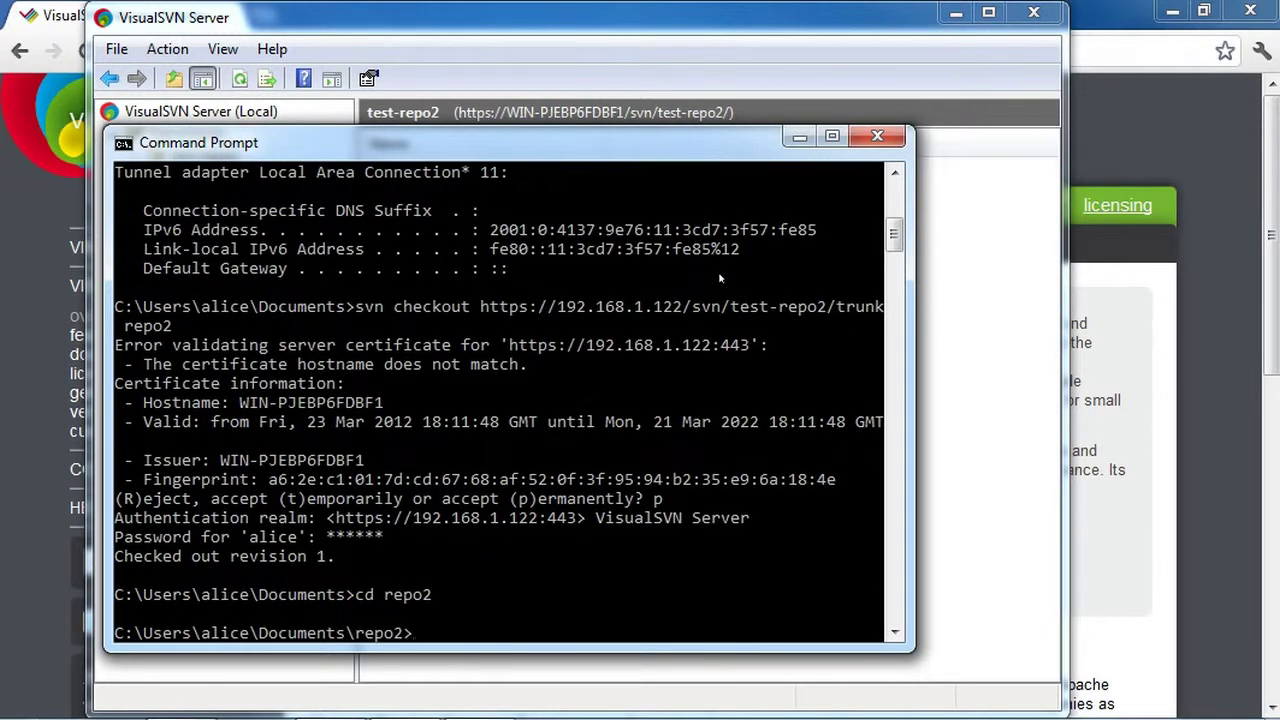
type("dir")
key("Return")
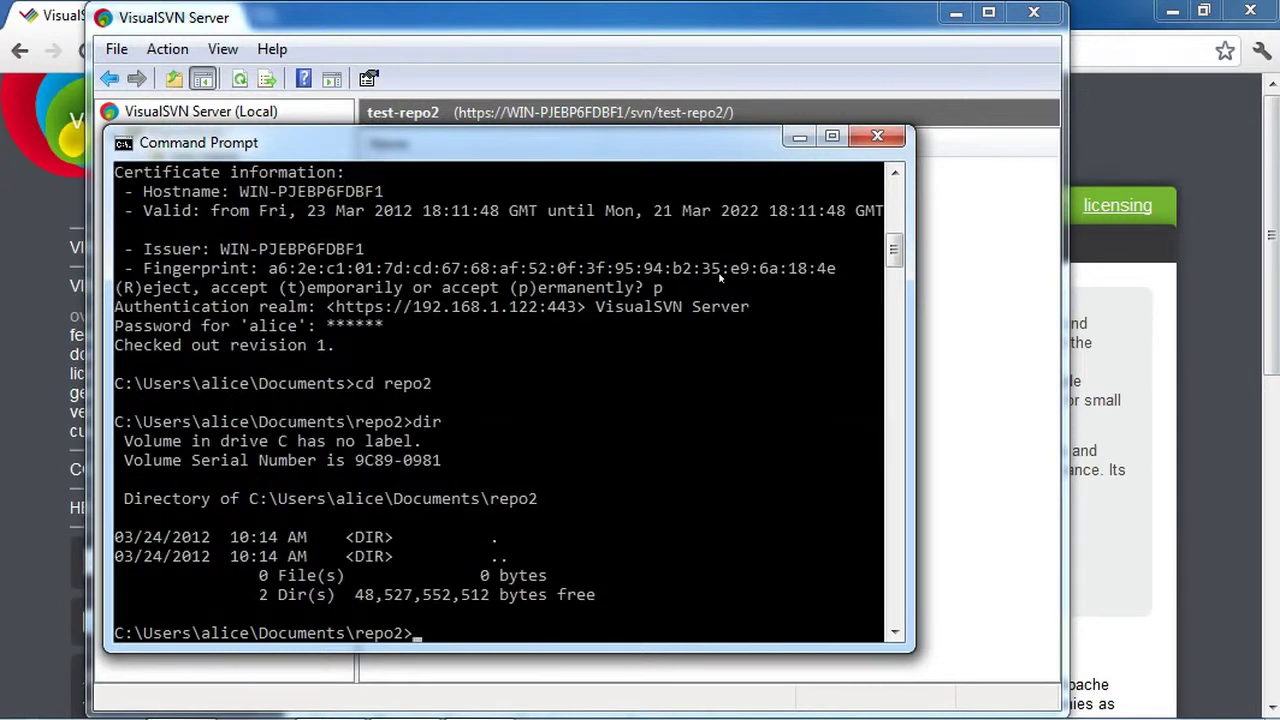
Check svn log, then create README.txt containing 'Hello world!' in gvim
type("svn log")
key("Return")
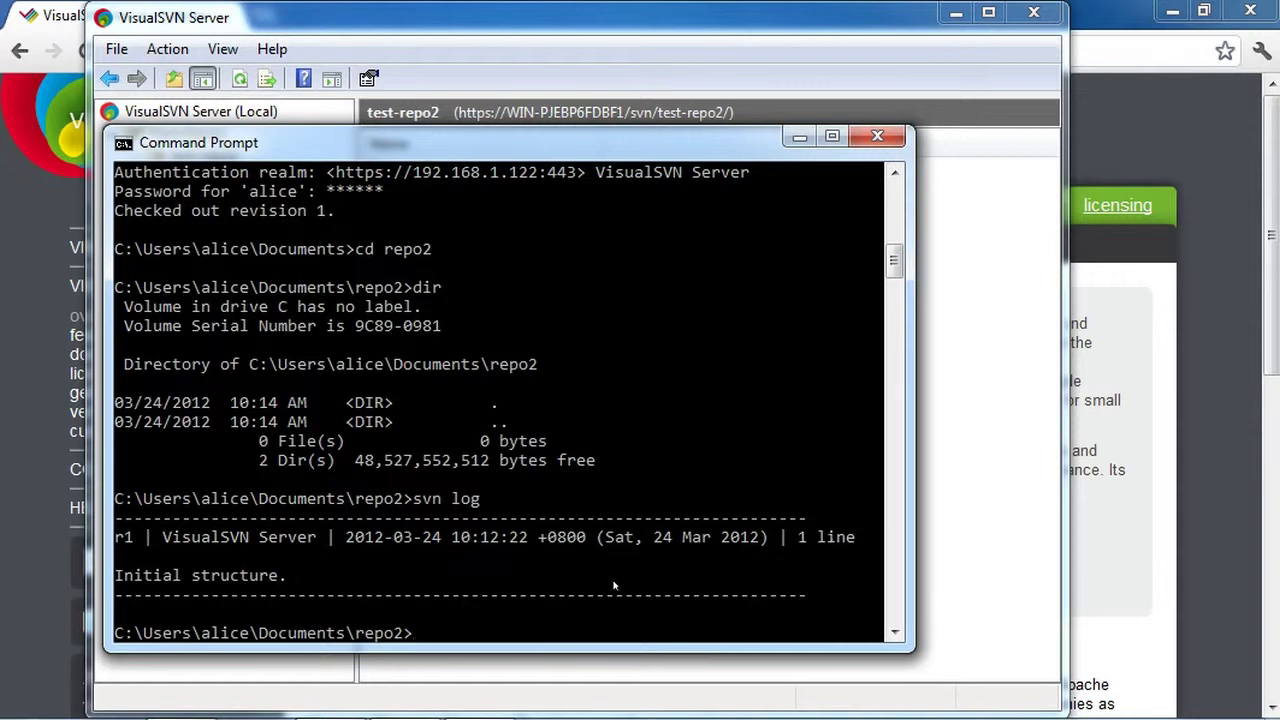
type("gvmi")
key("BackSpace")
key("BackSpace")
type("bv")
key("BackSpace")
key("BackSpace")
type("vim README.txt")
key("Return")
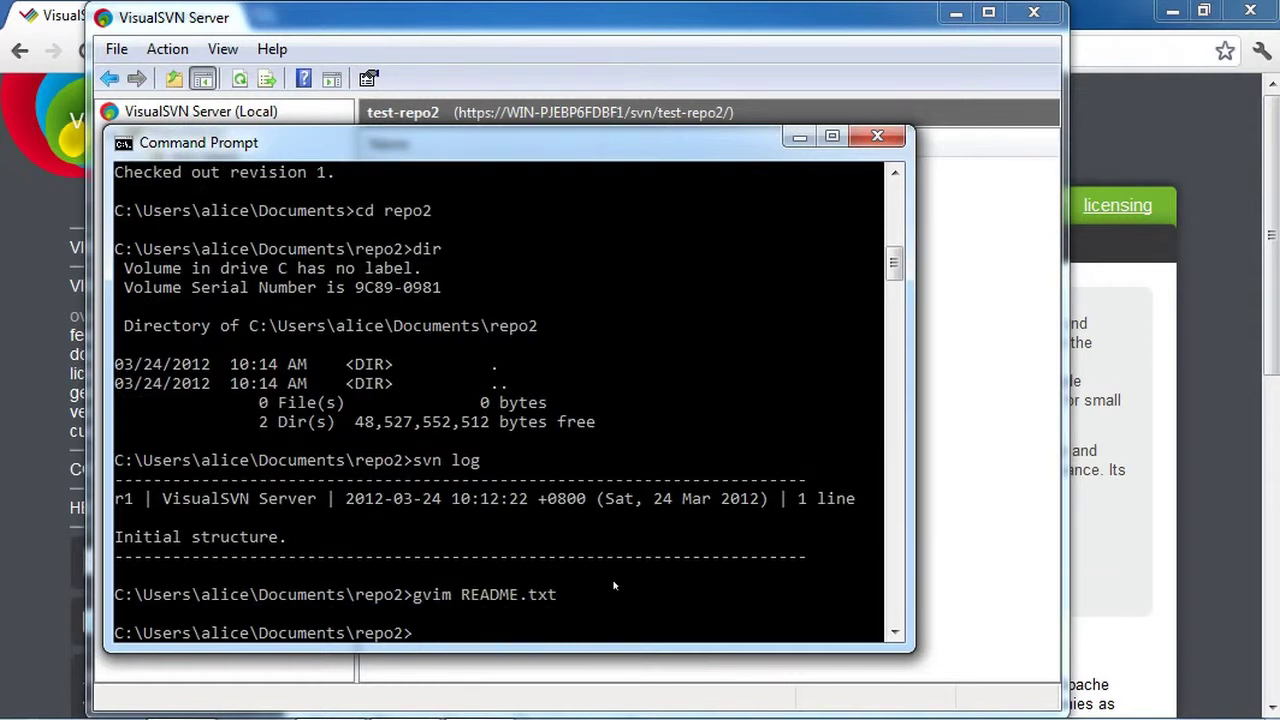
type("iHello world")
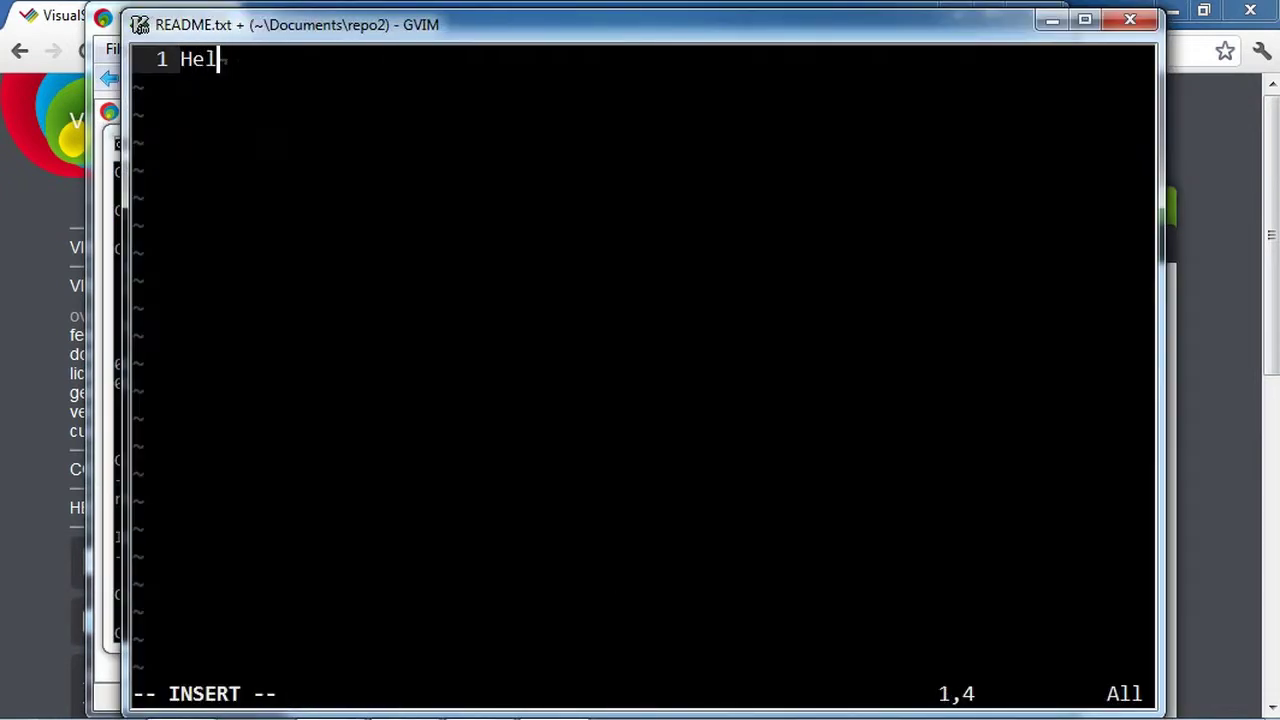
type("!")
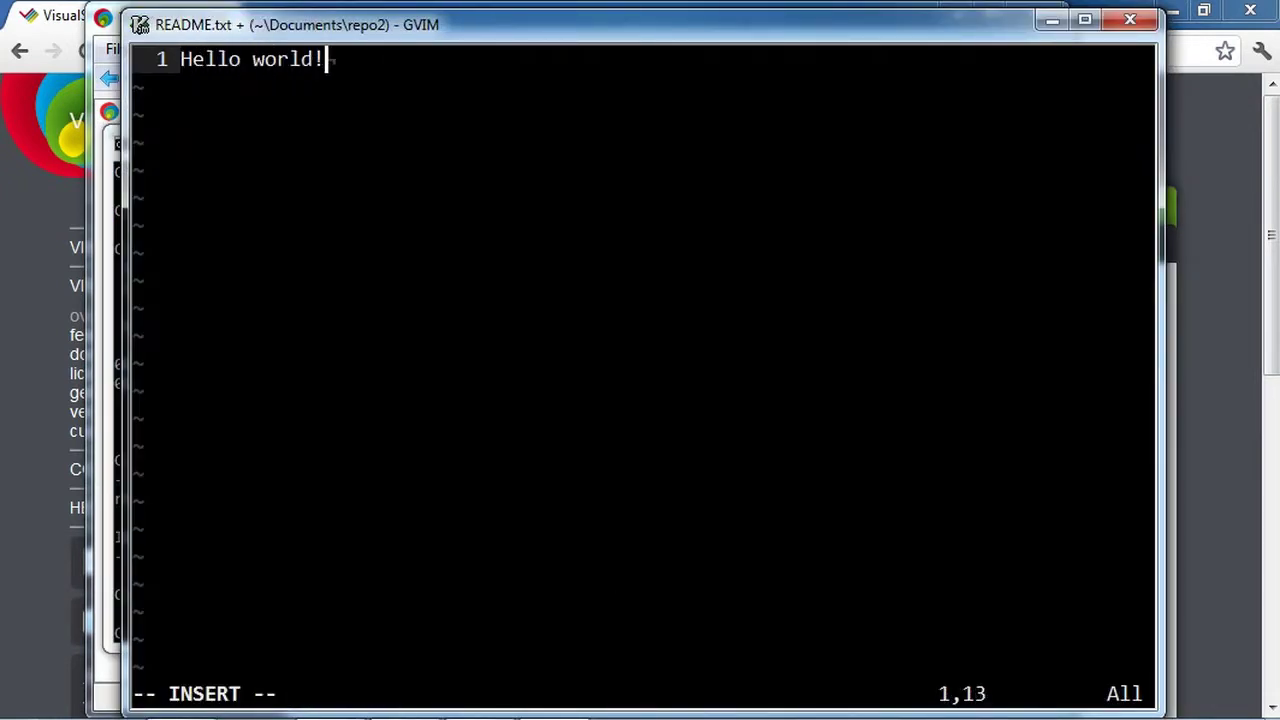
key("Escape")
type(":wq")
key("Return")
Add README.txt and commit it with message "add readme"
type("g")
key("BackSpace")
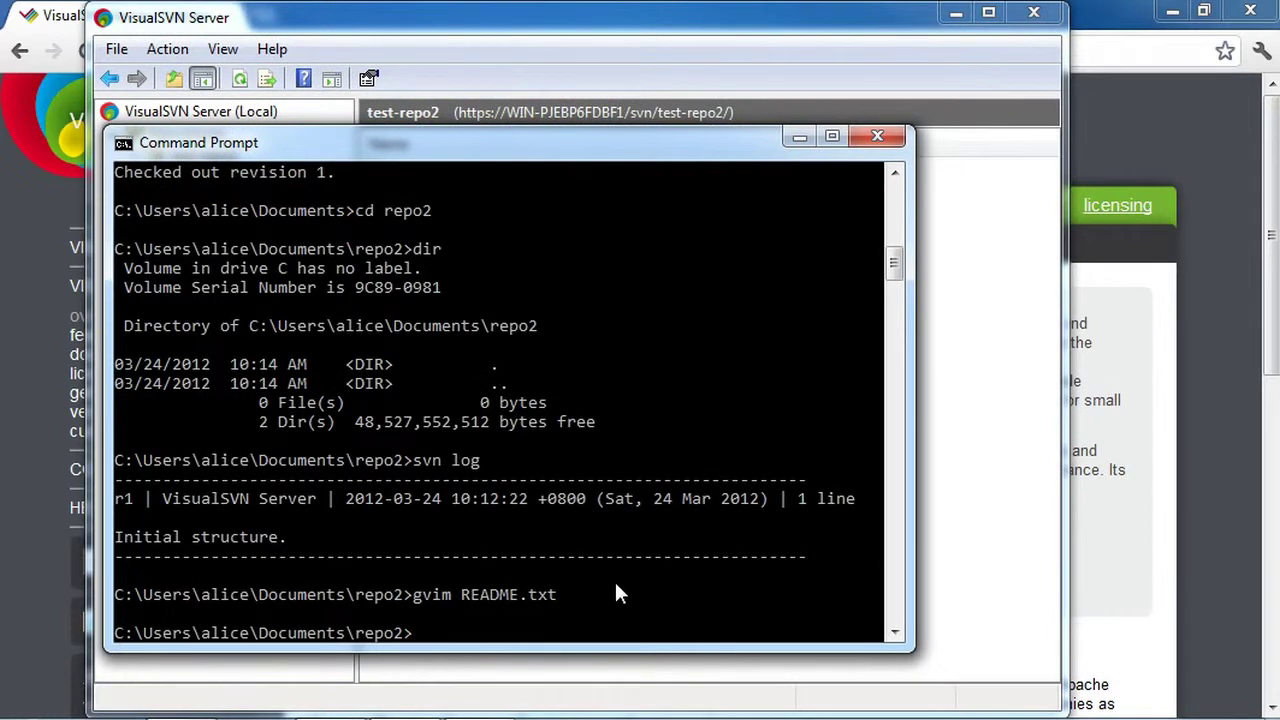
type("svn add RE")
key("Tab")
key("Return")
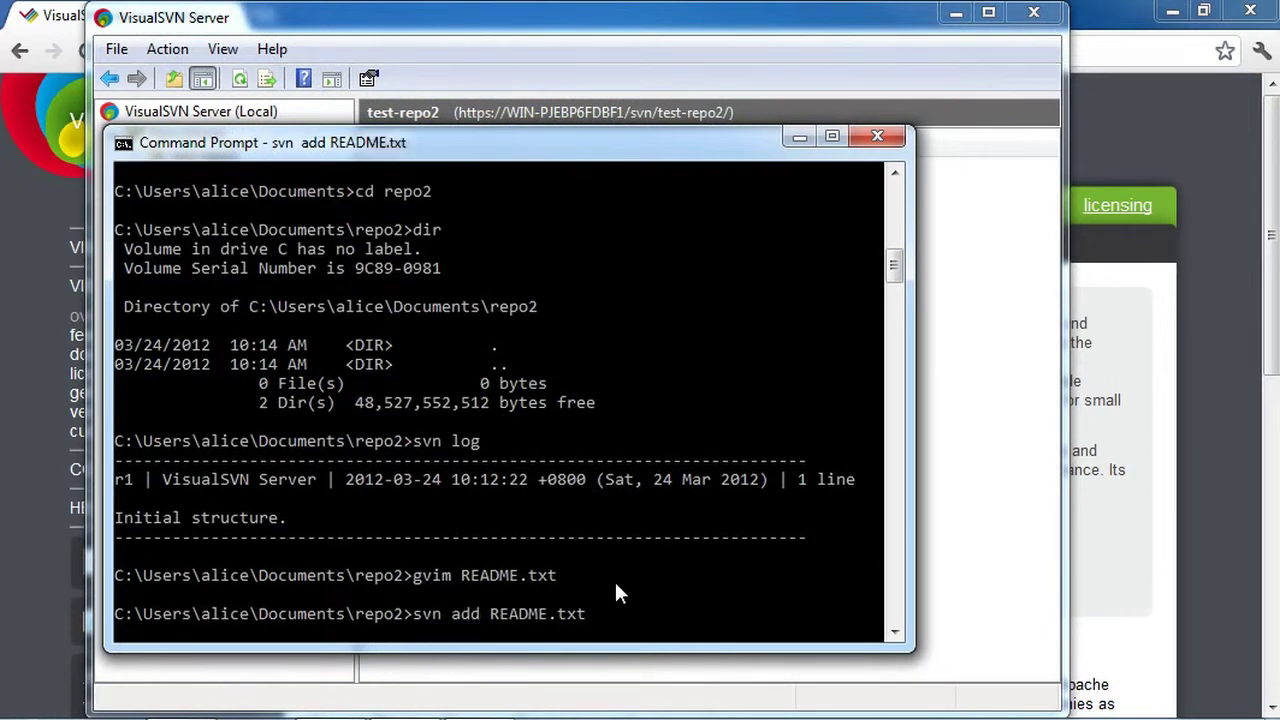
type("svn commit")
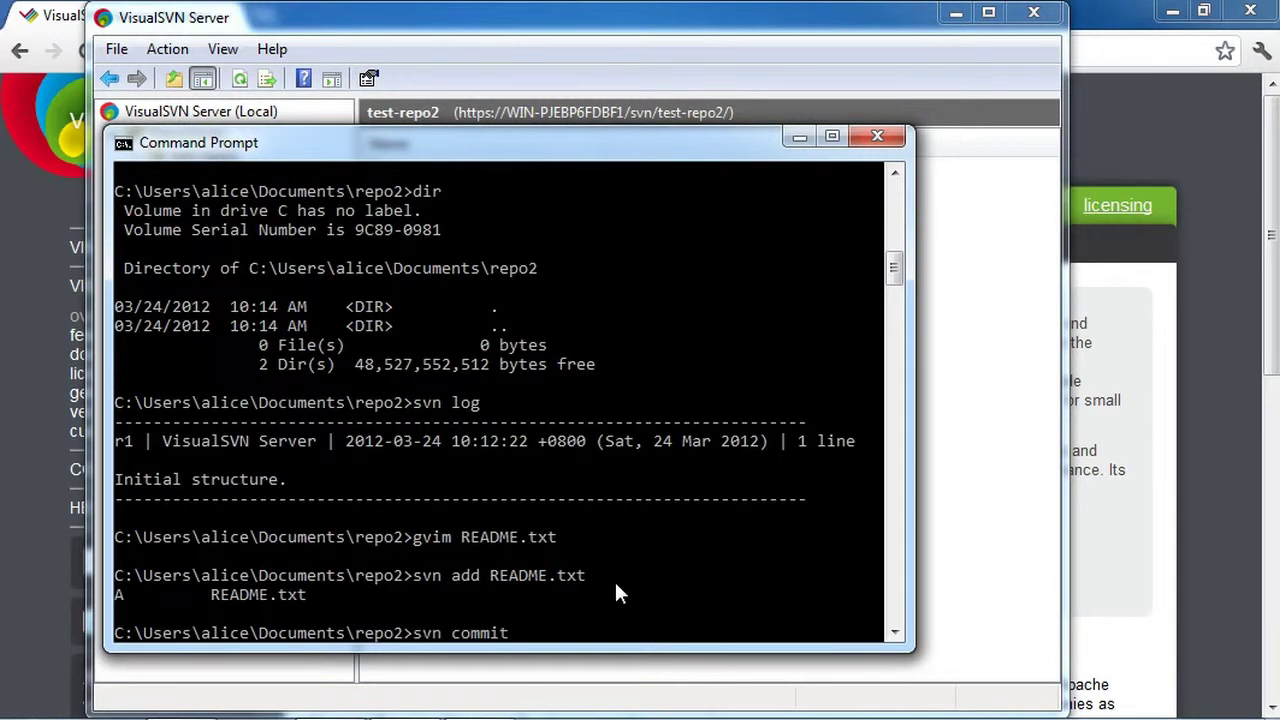
type(" -m \"add readme\"")
key("Return")
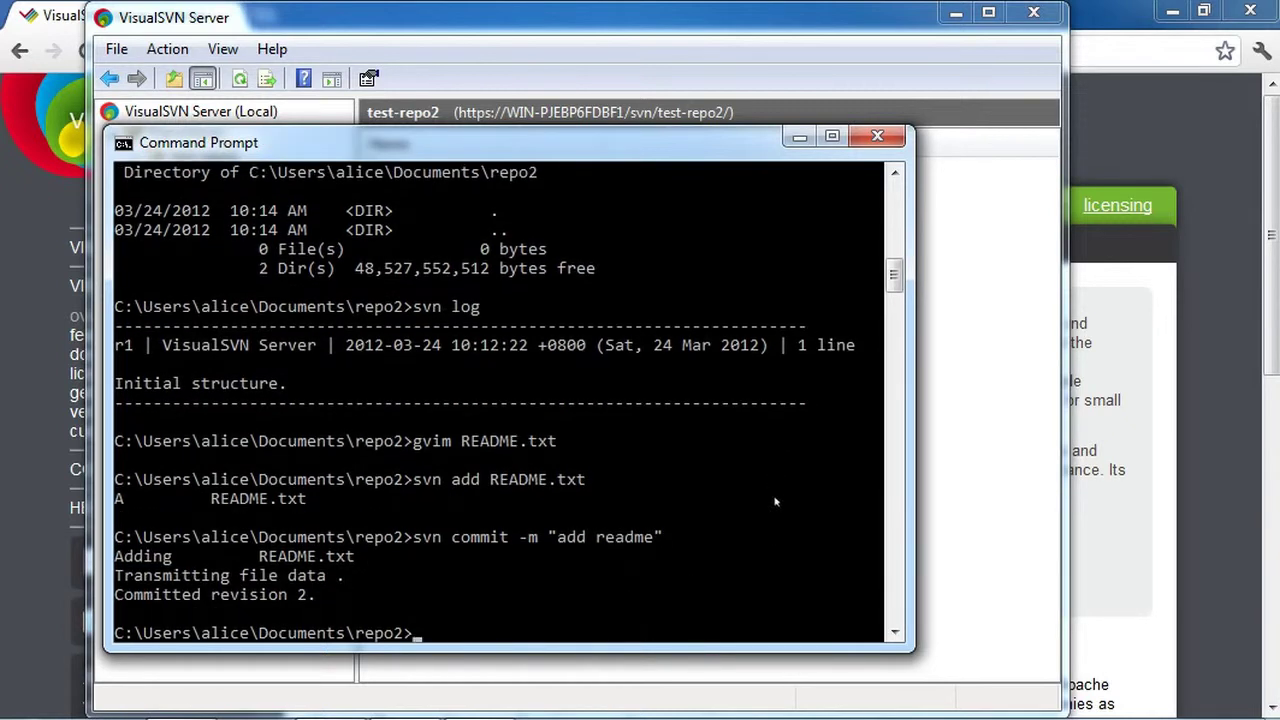
left_click(989, 509)
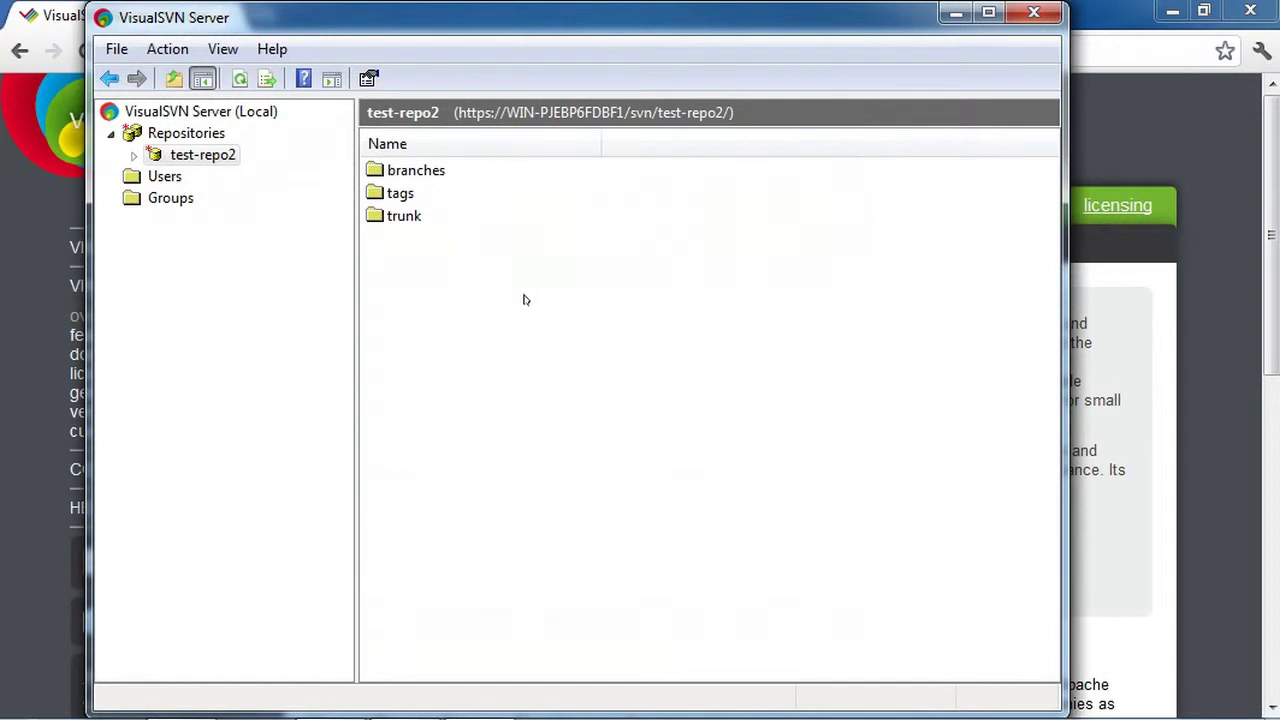
Open test-repo2's trunk folder in the Manager and select README.txt
left_click(221, 157)
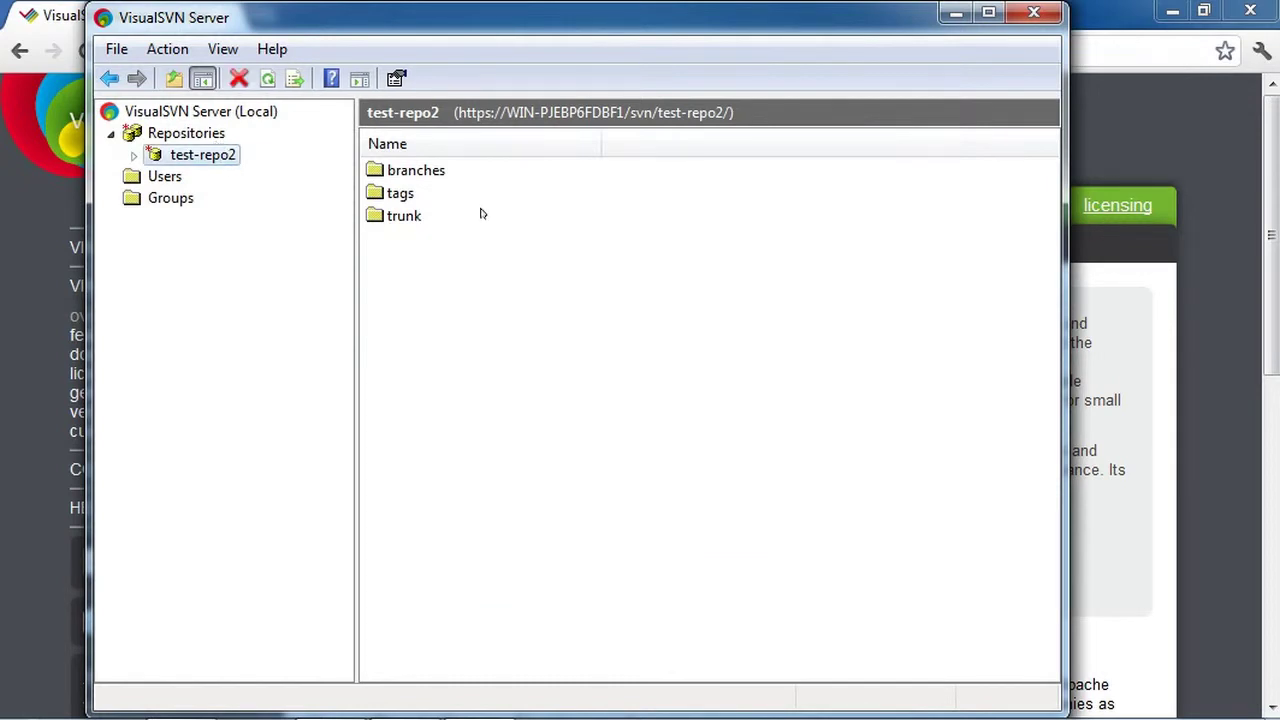
double_click(401, 216)
left_click(425, 175)
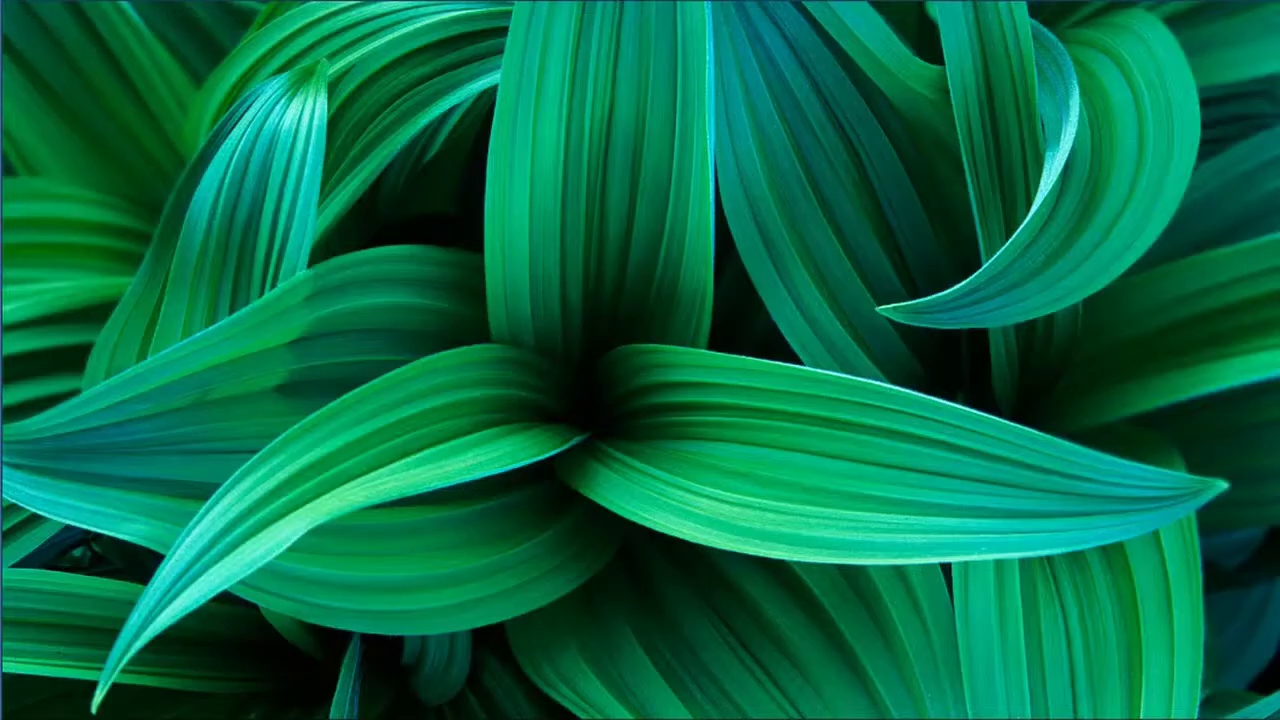
Open the TortoiseSVN Checkout dialog for the Documents folder in Explorer
mouse_move(330, 716)
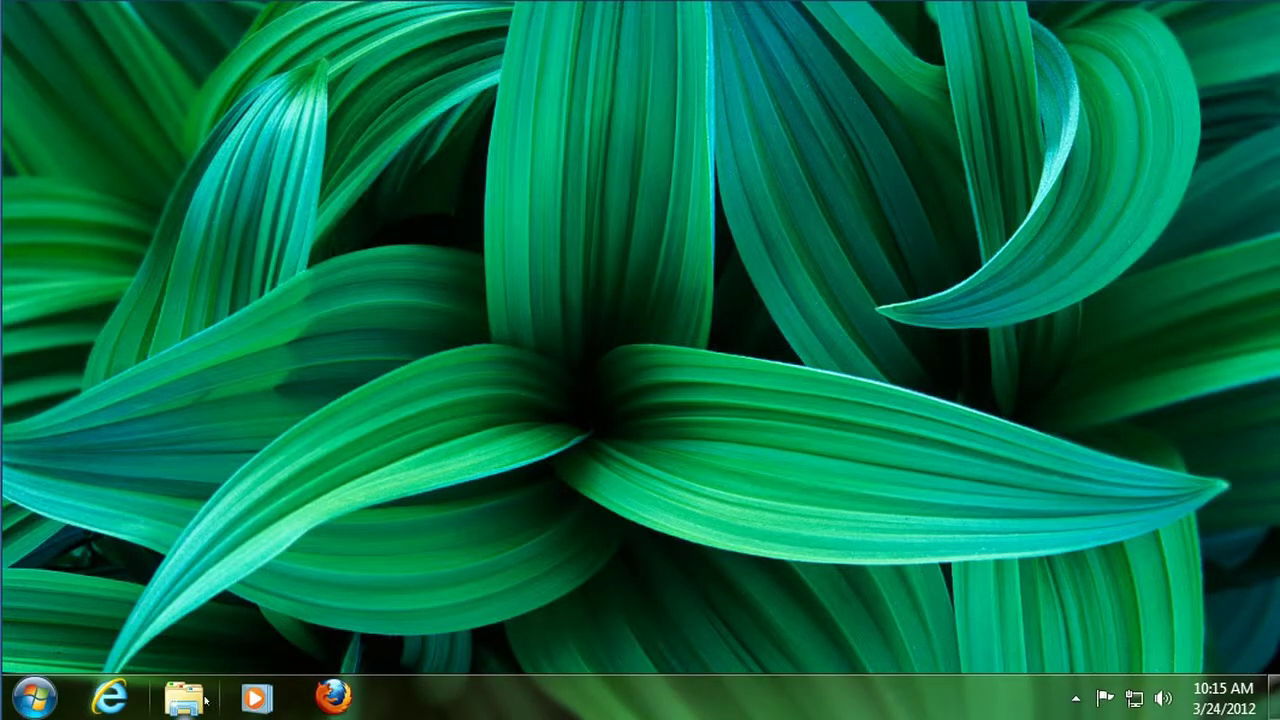
left_click(203, 699)
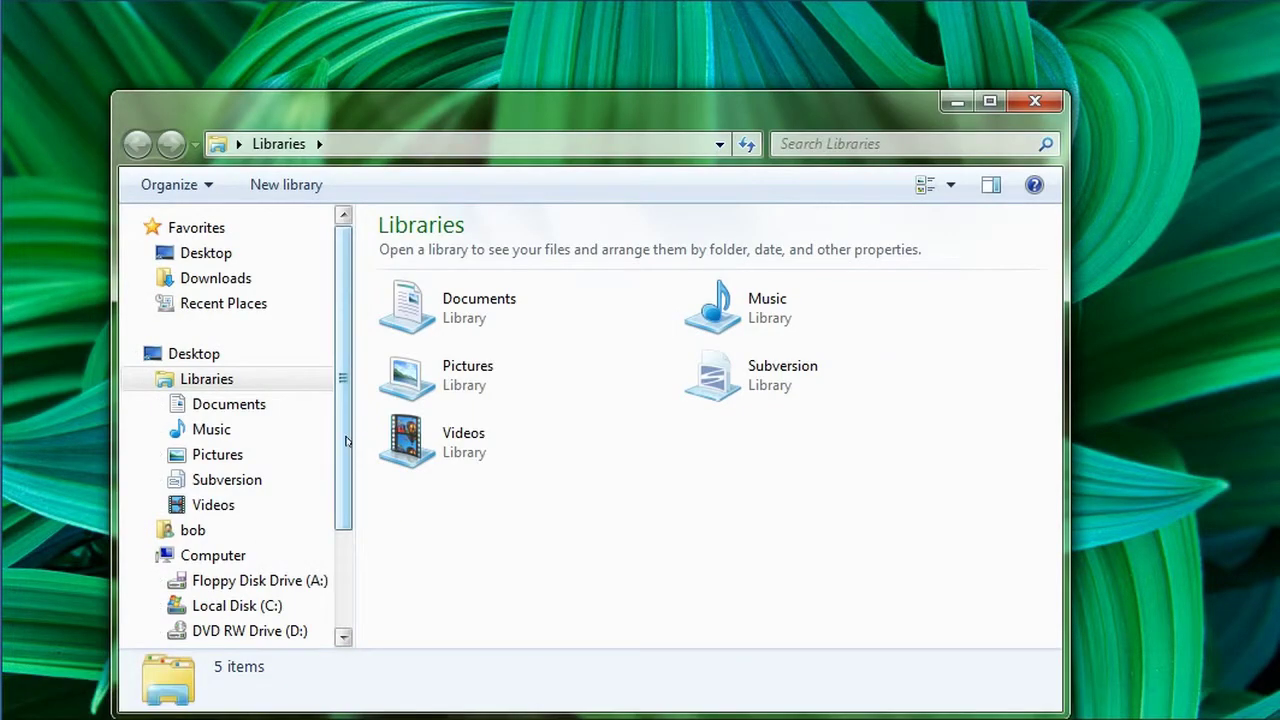
left_click(251, 405)
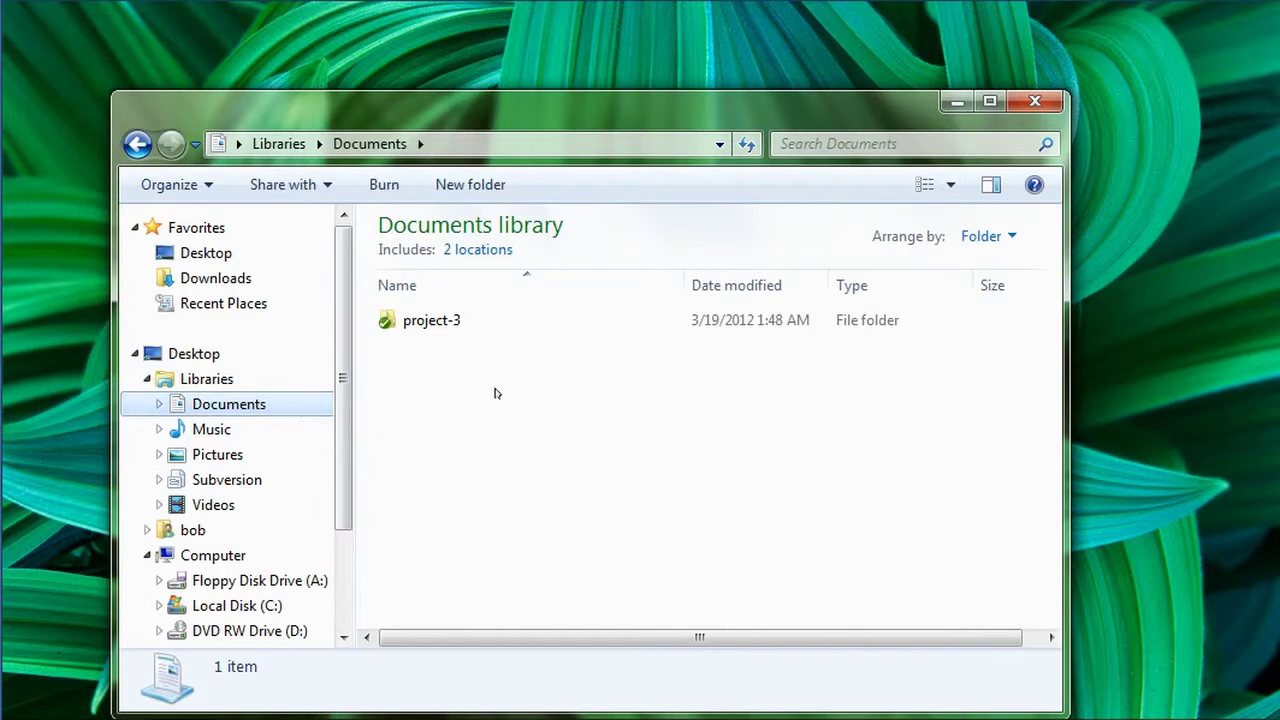
right_click(490, 388)
mouse_move(627, 297)
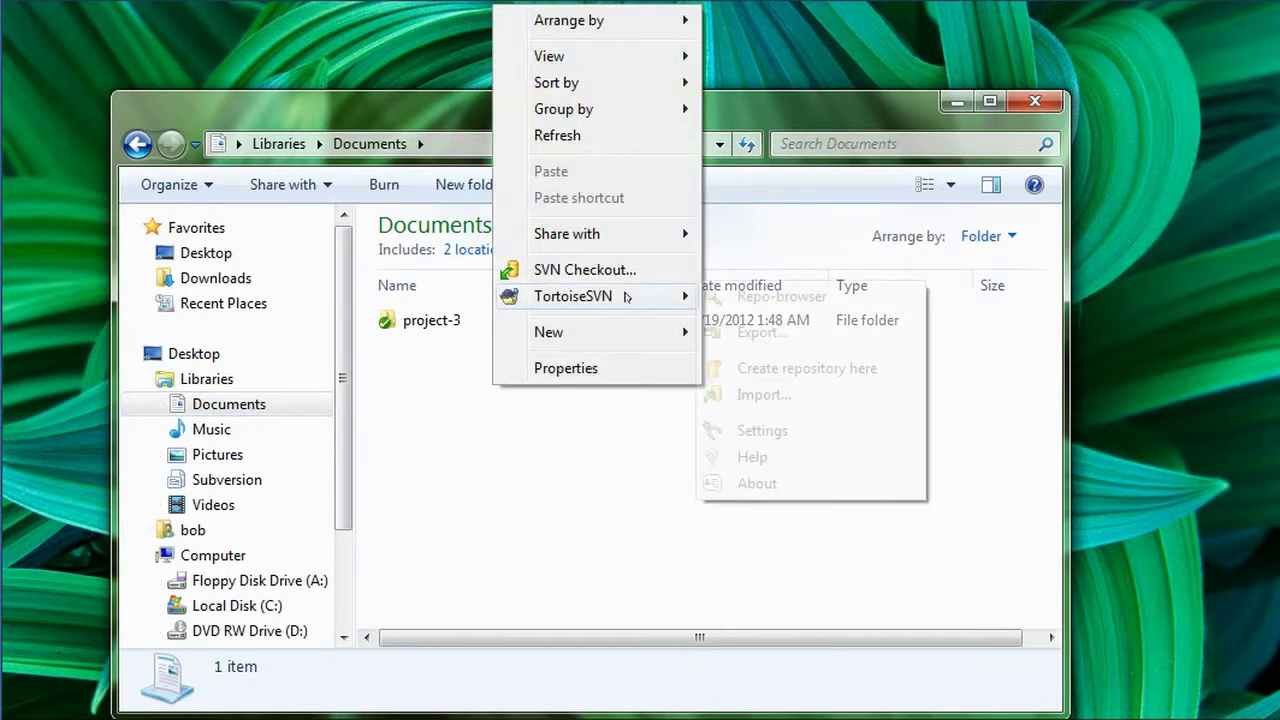
left_click(433, 408)
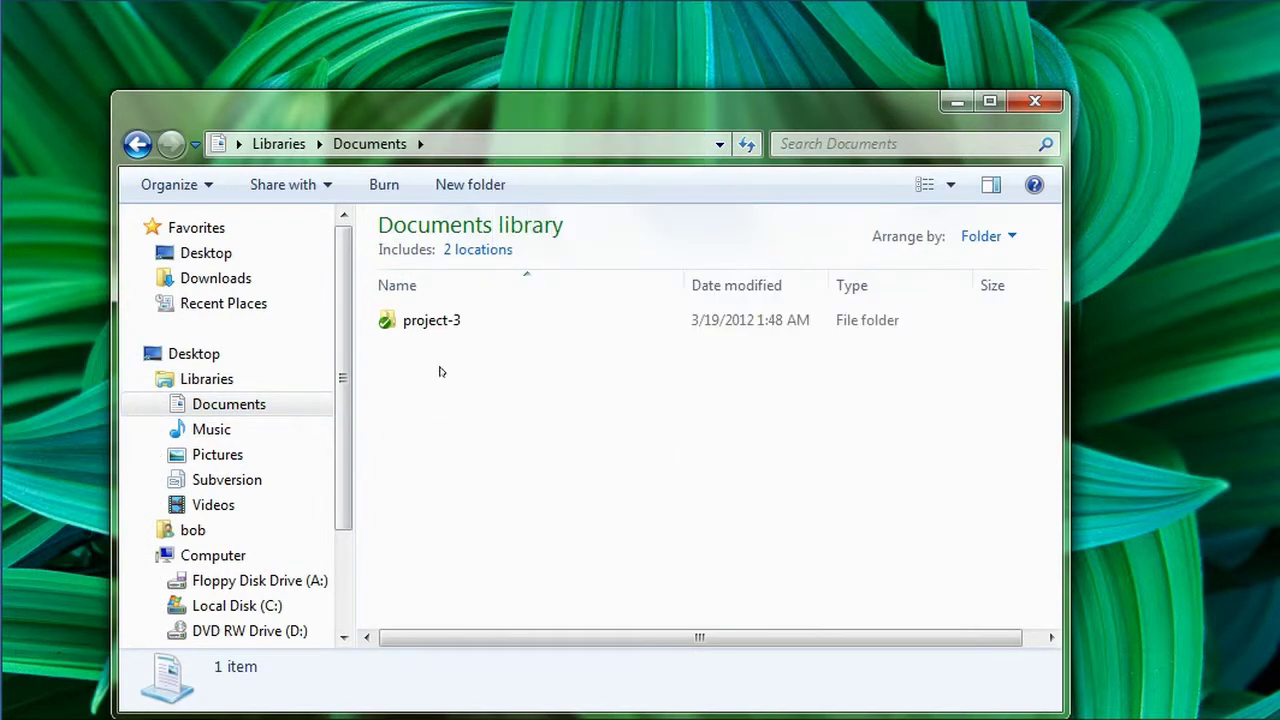
right_click(440, 371)
left_click(410, 353)
right_click(410, 353)
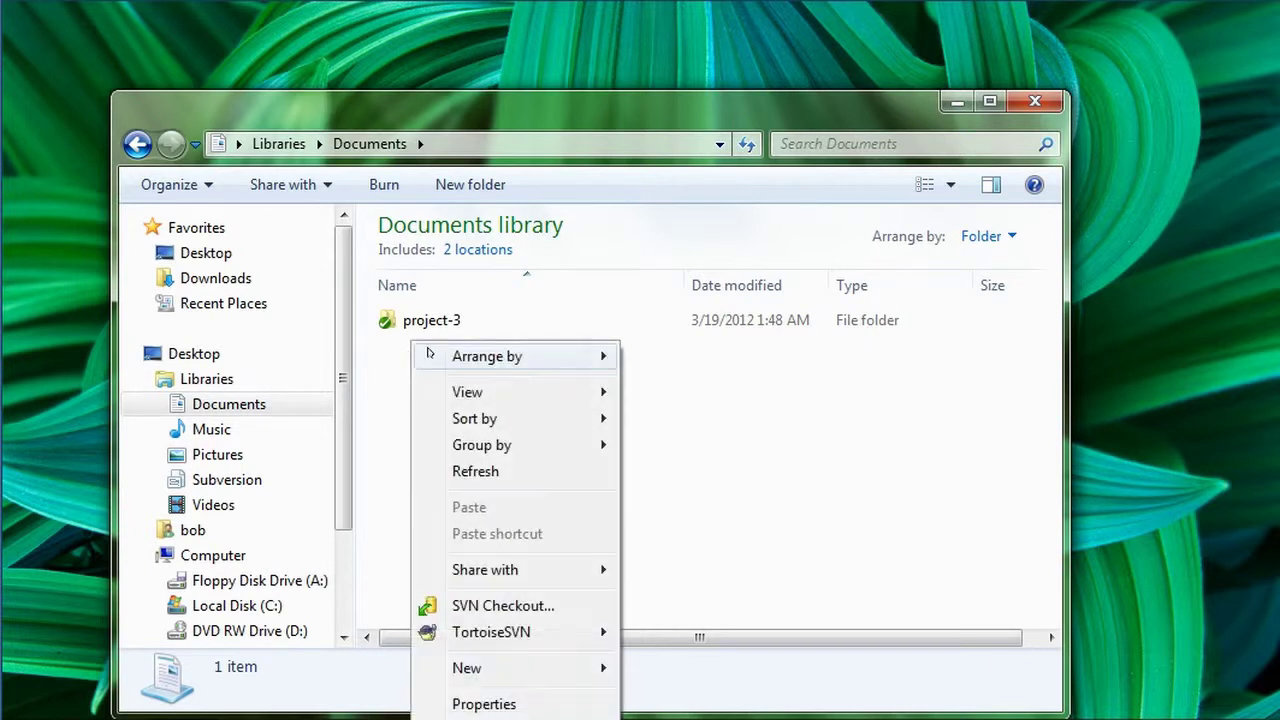
left_click(555, 605)
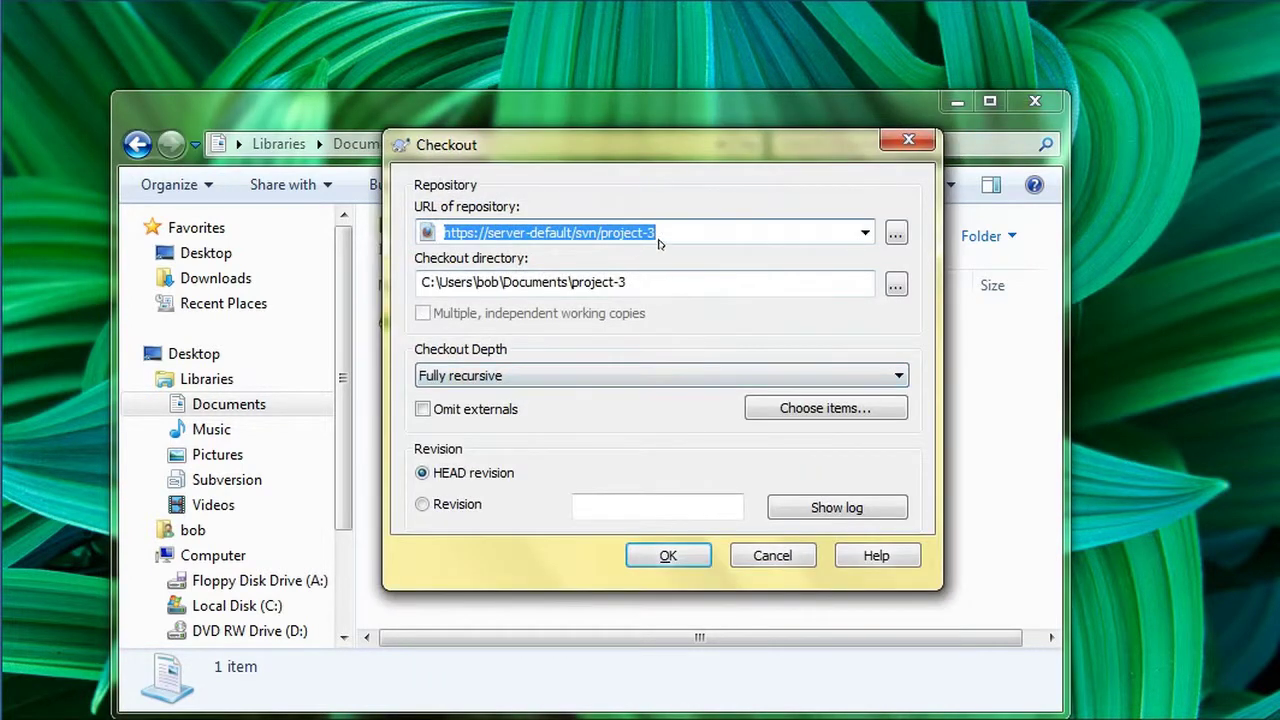
left_click(658, 234)
left_click_drag(656, 233, 488, 233)
key("End")
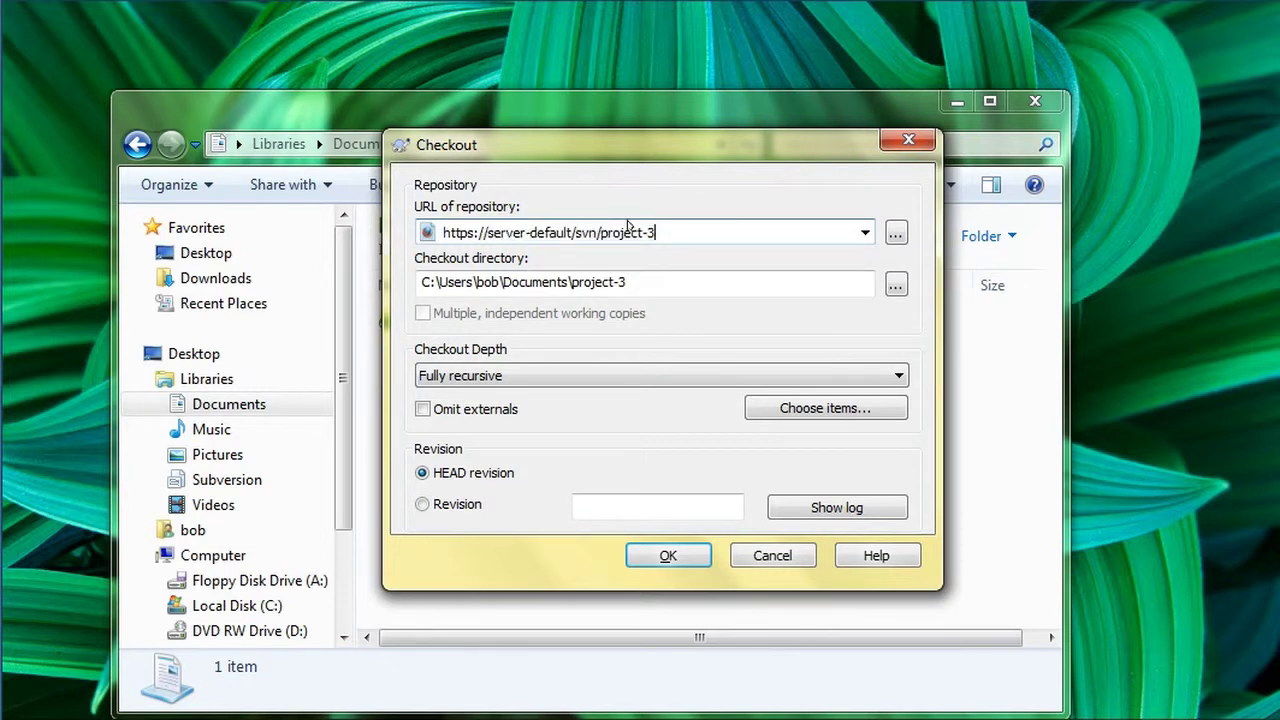
key("BackSpace")
key("BackSpace")
key("BackSpace")
key("BackSpace")
key("BackSpace")
key("BackSpace")
key("BackSpace")
key("BackSpace")
key("BackSpace")
key("BackSpace")
key("BackSpace")
key("BackSpace")
key("BackSpace")
key("BackSpace")
key("BackSpace")
key("BackSpace")
key("BackSpace")
key("BackSpace")
key("BackSpace")
key("BackSpace")
key("BackSpace")
key("BackSpace")
key("BackSpace")
key("BackSpace")
key("BackSpace")
key("BackSpace")
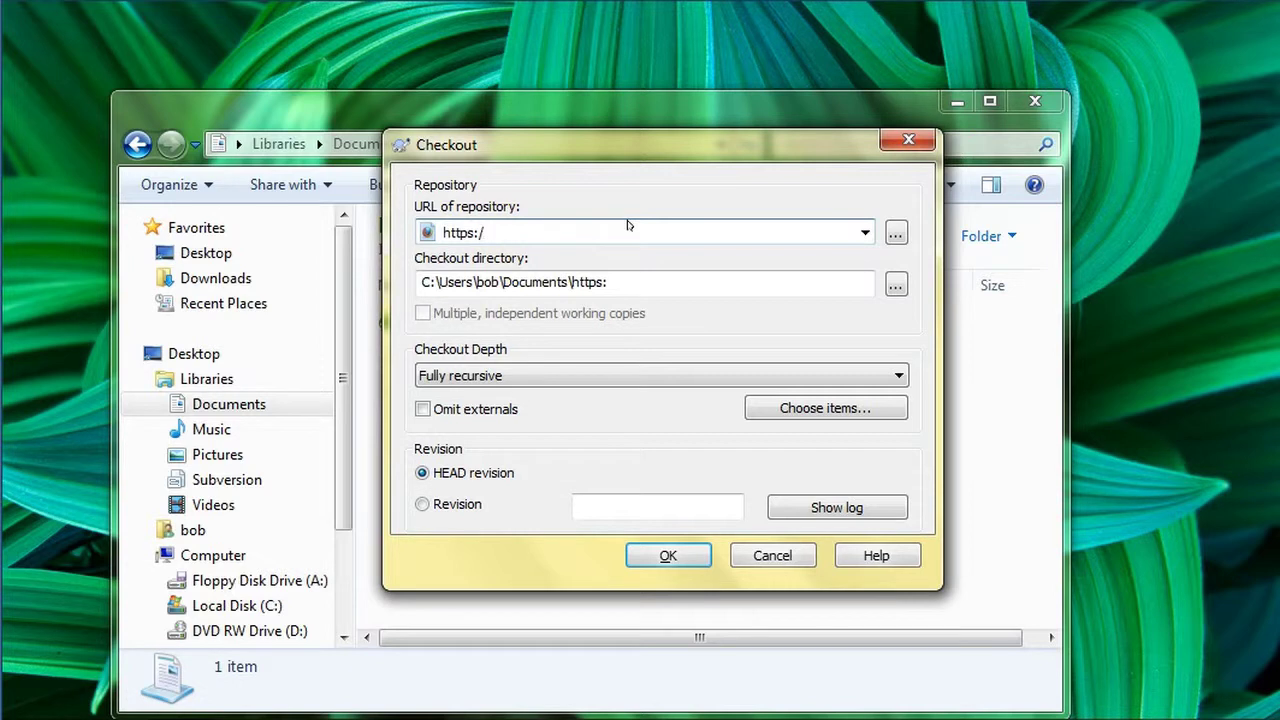
type("/192.168")
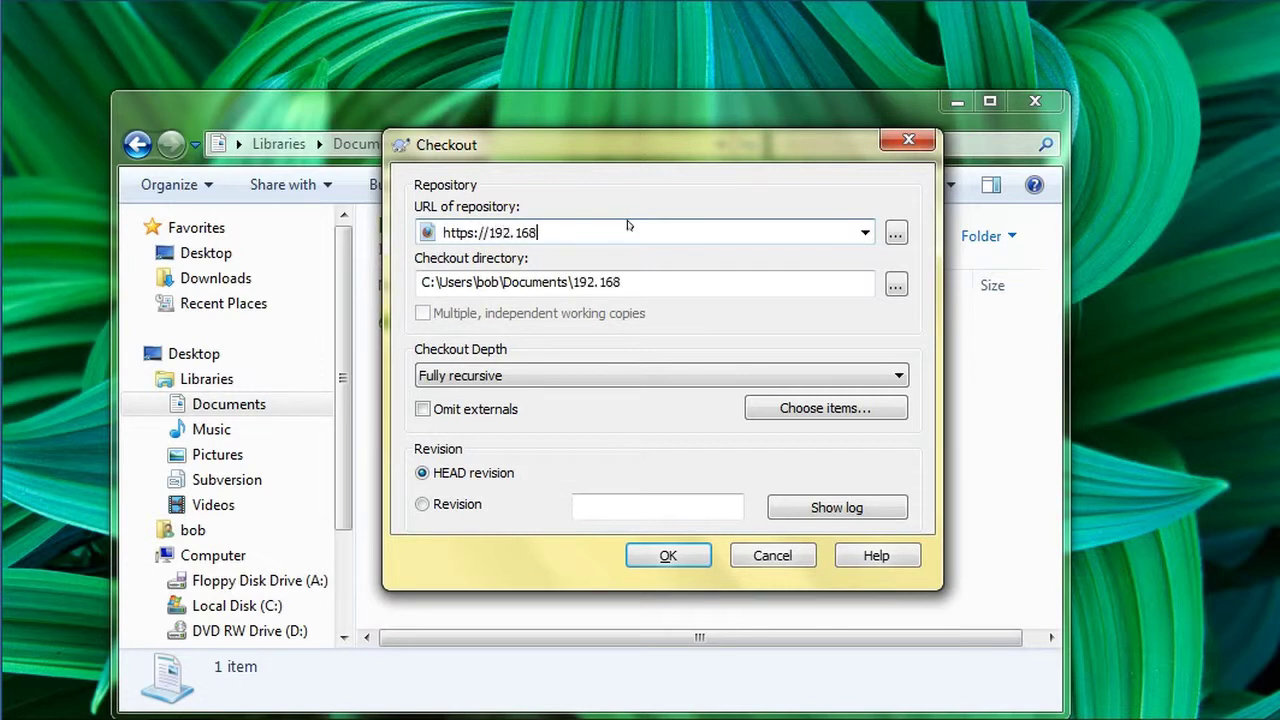
type(".1.122/svn/test")
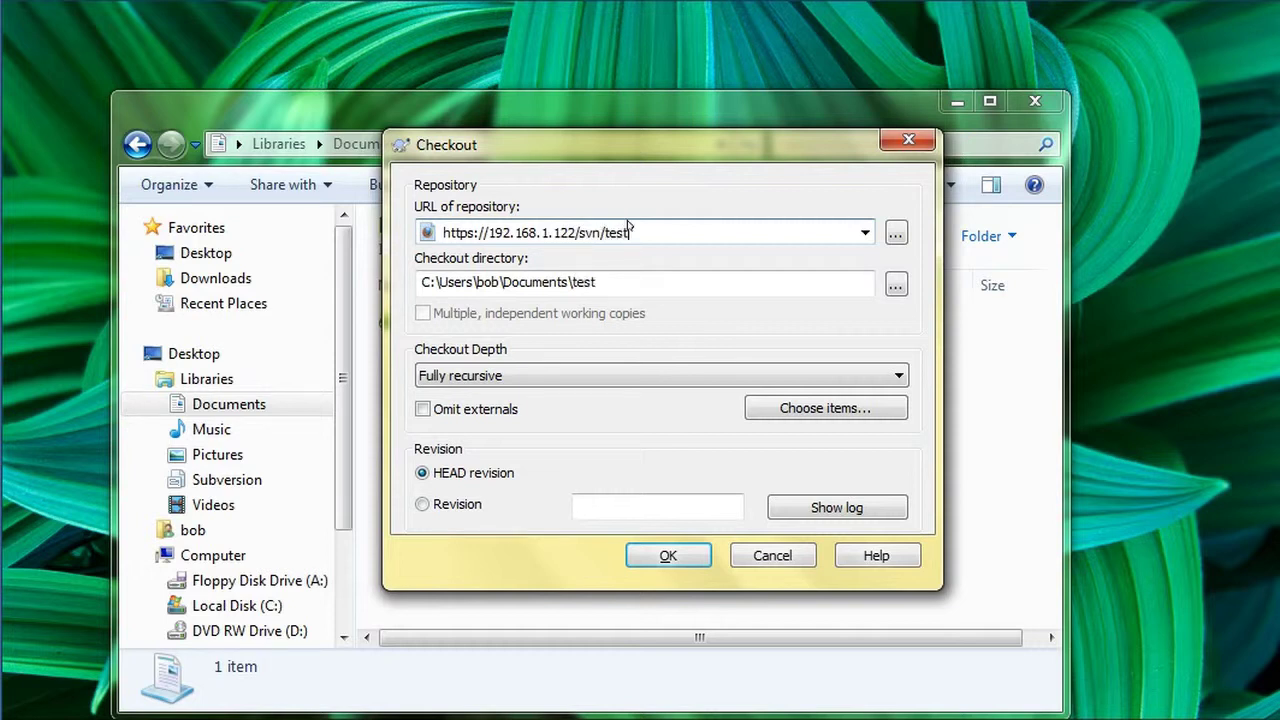
type("rrepo2/trunk")
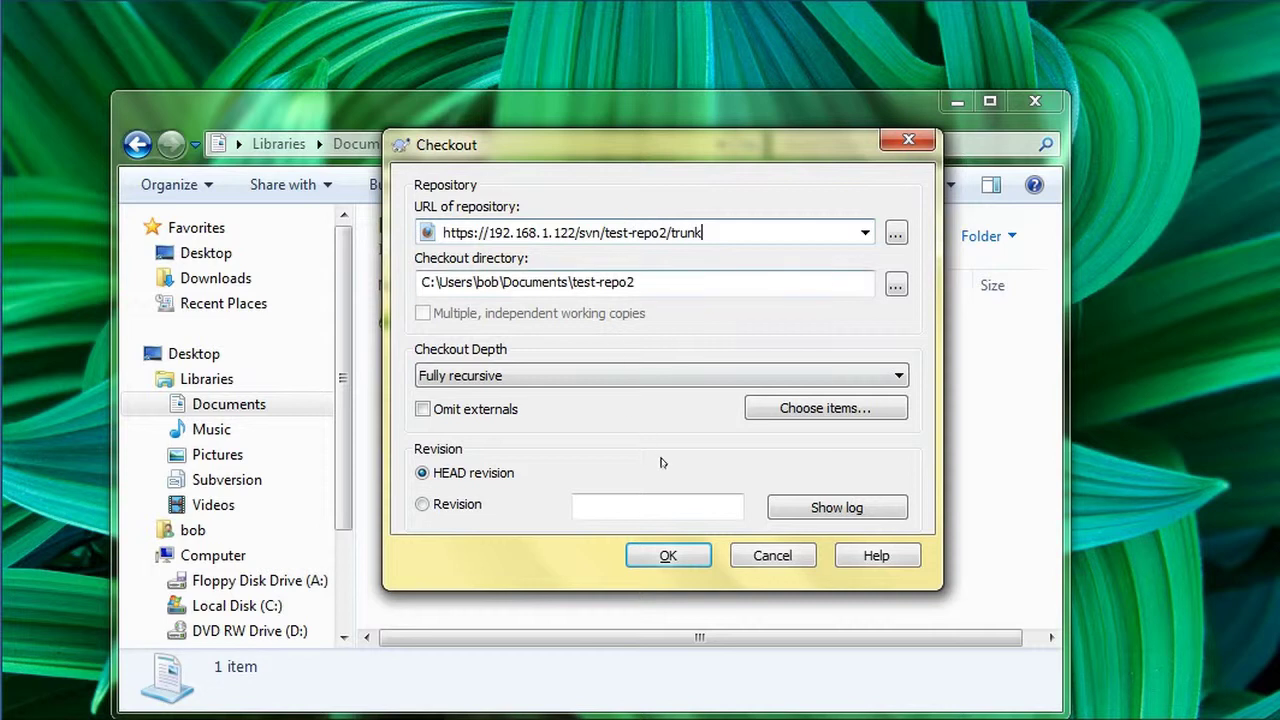
left_click(659, 557)
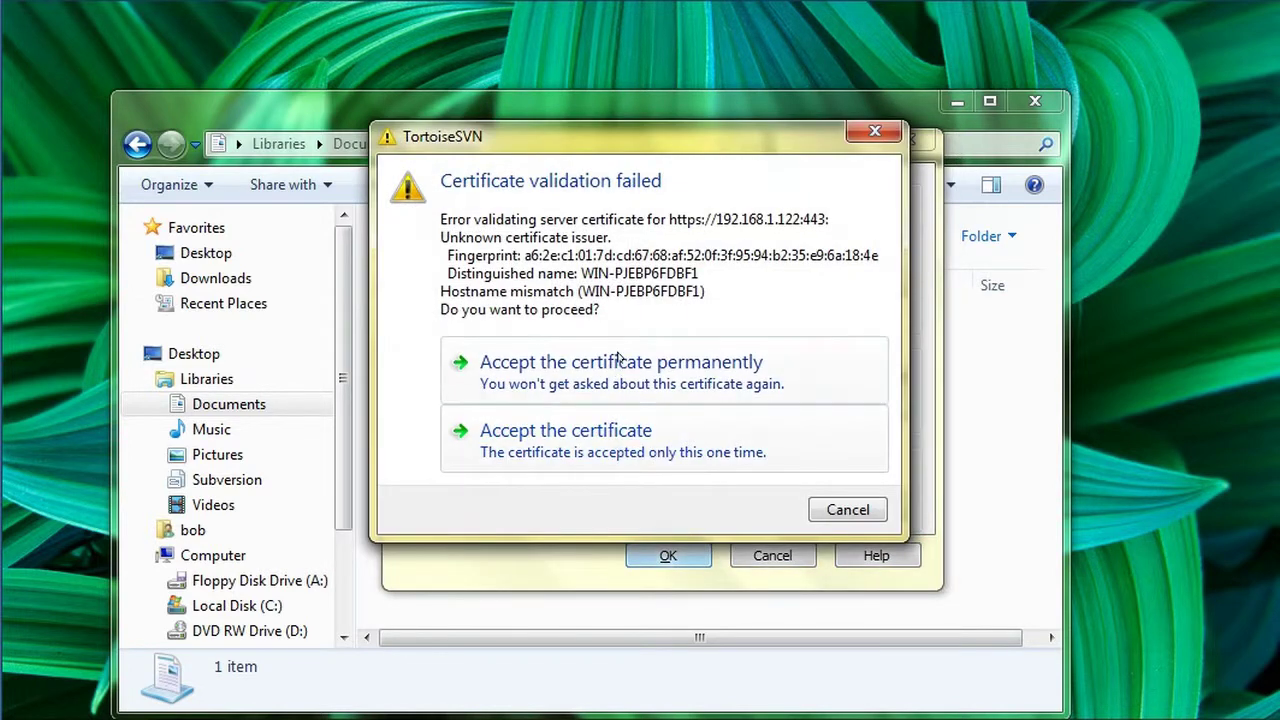
Trust the server certificate permanently, then log in as the second user with saved credentials to finish the checkout
left_click(617, 360)
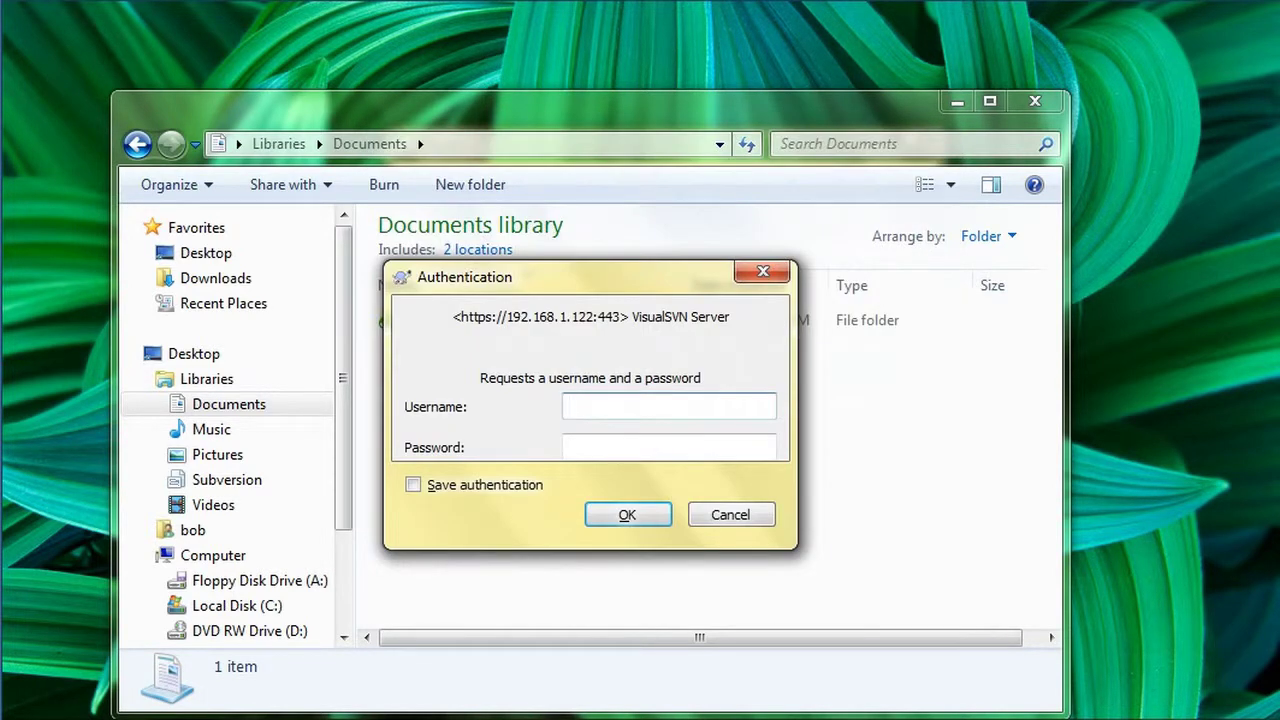
type("bob")
key("Tab")
type("secret")
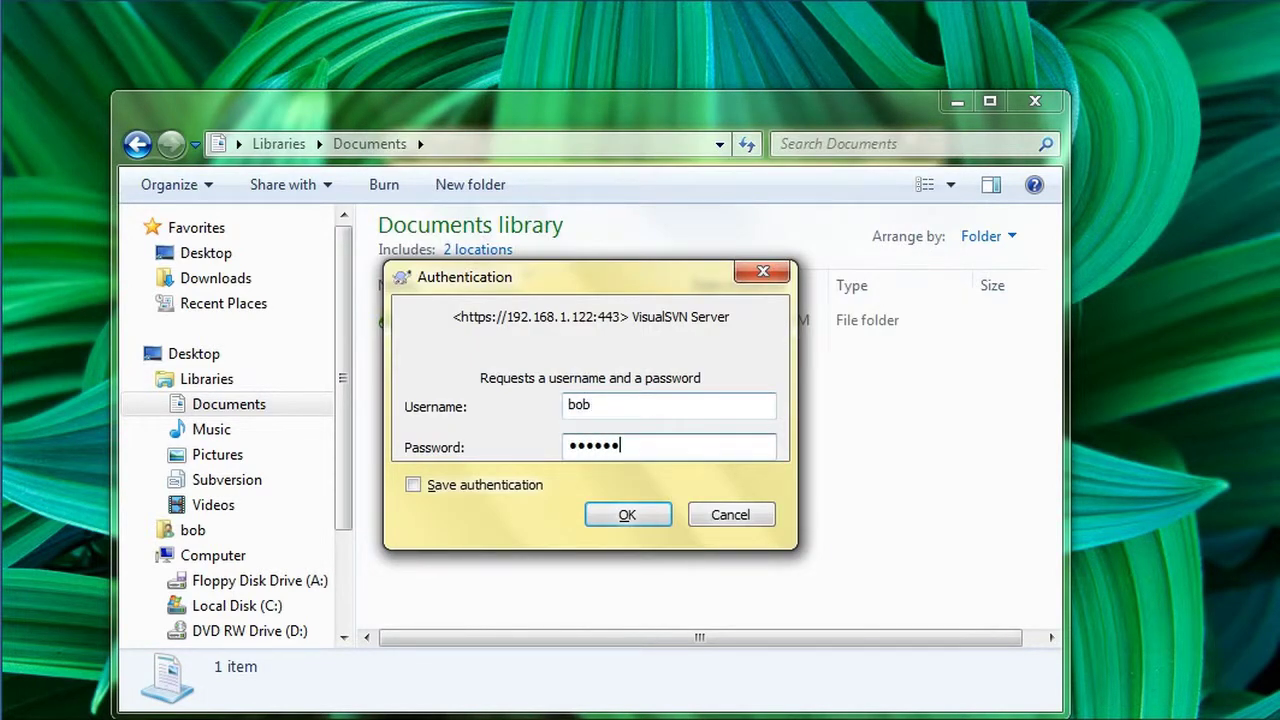
left_click(488, 487)
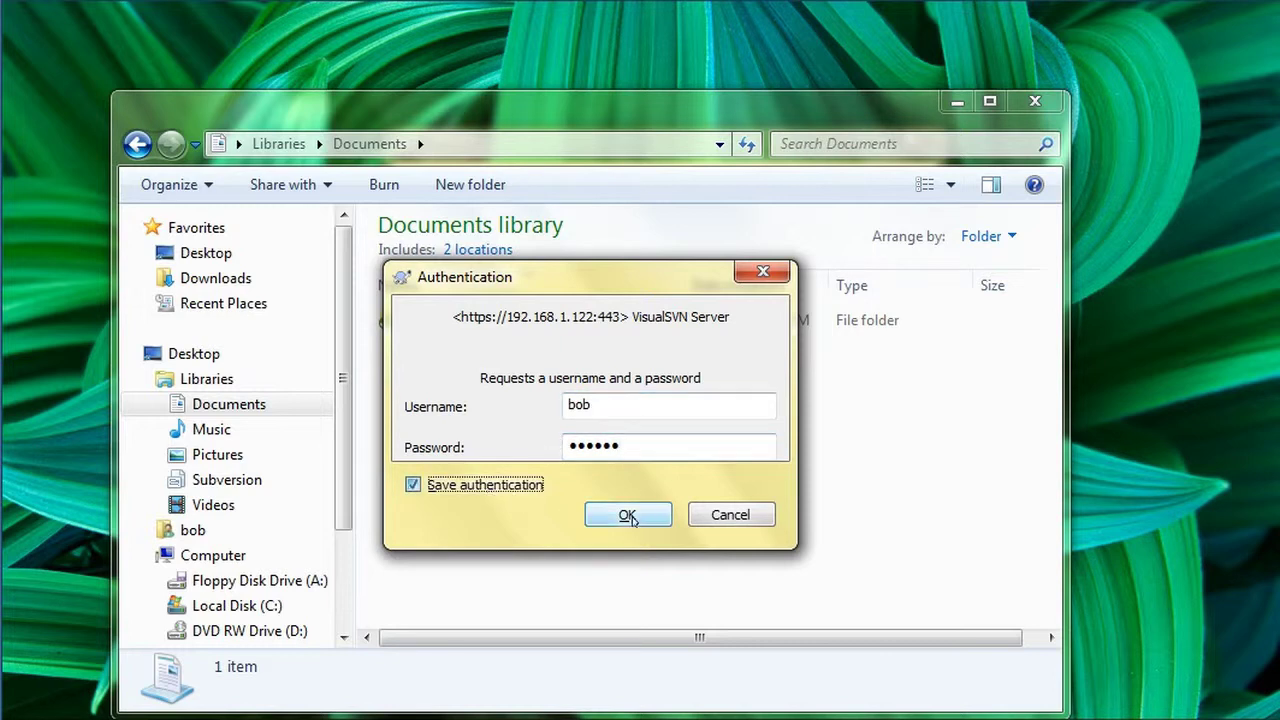
left_click(629, 516)
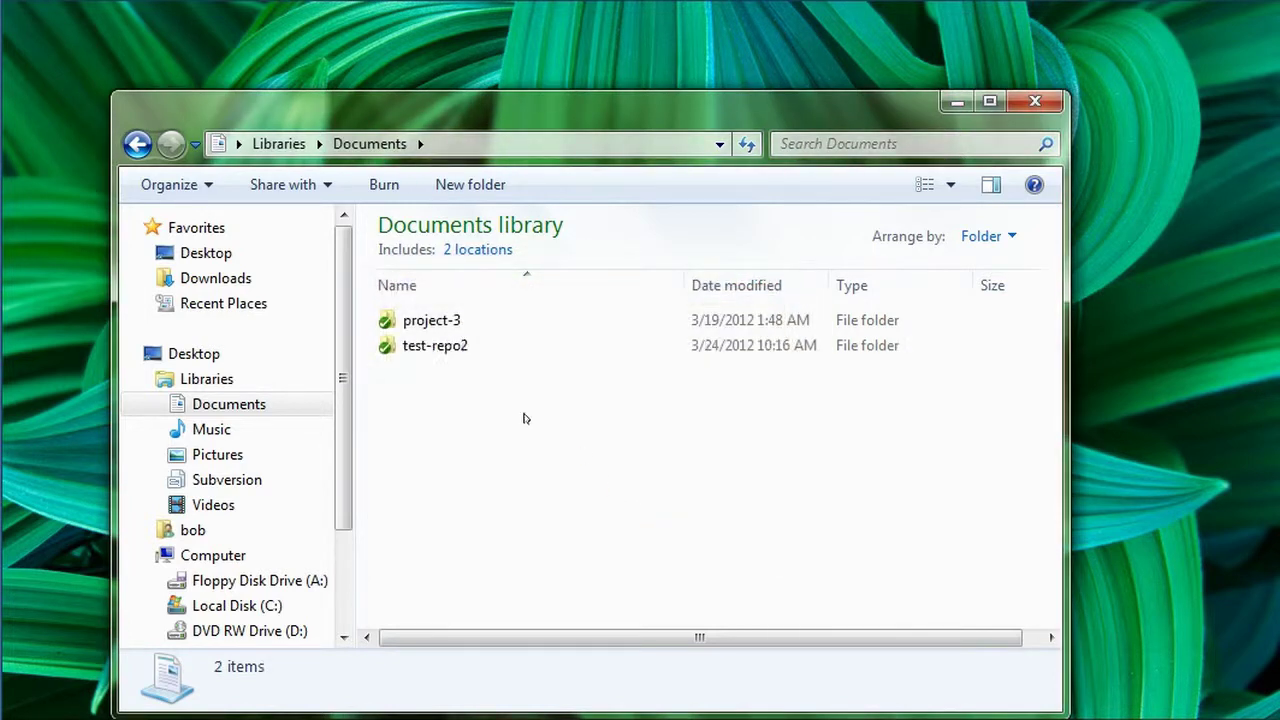
Open the test-repo2 working copy and show its TortoiseSVN log
left_click(433, 349)
double_click(462, 348)
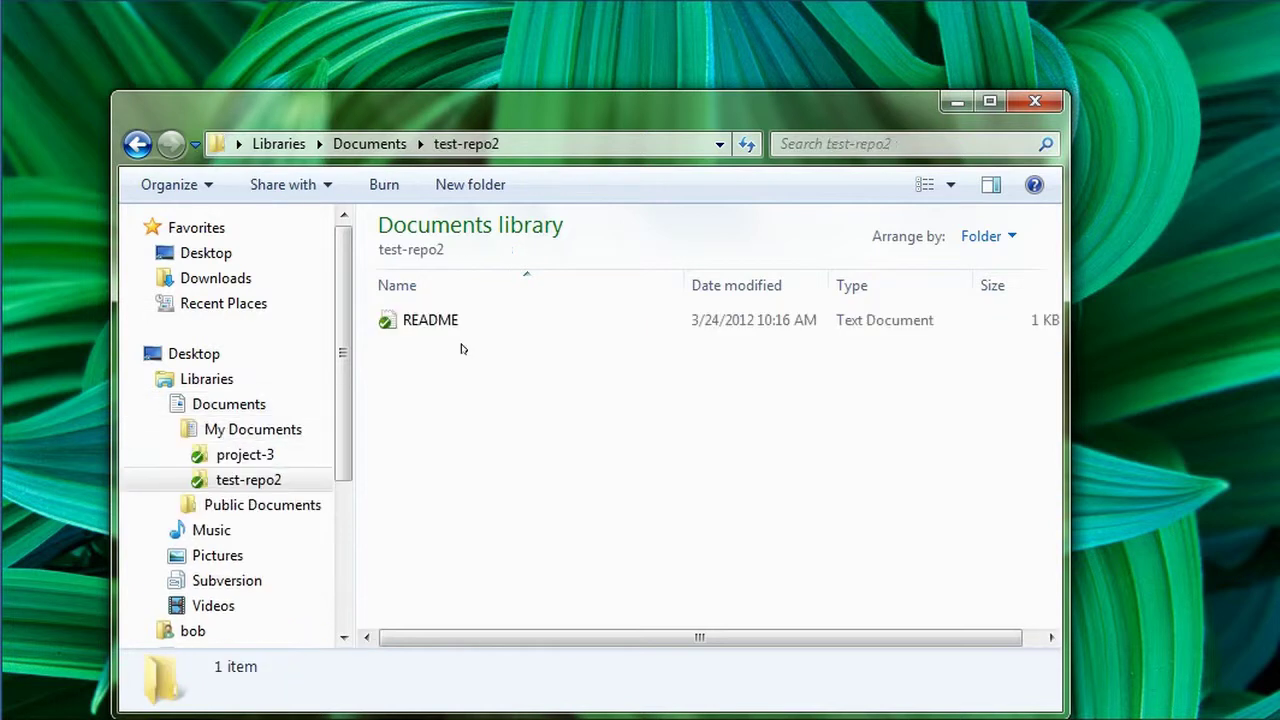
left_click(443, 316)
right_click(461, 394)
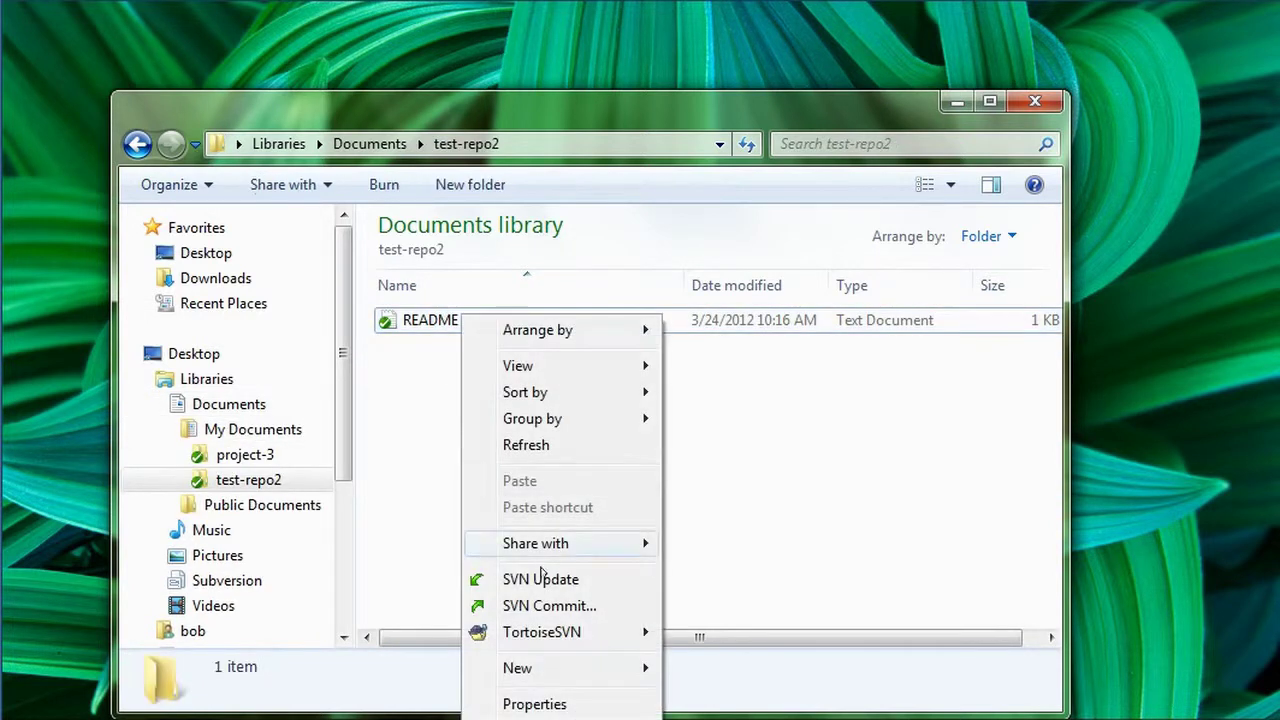
mouse_move(566, 633)
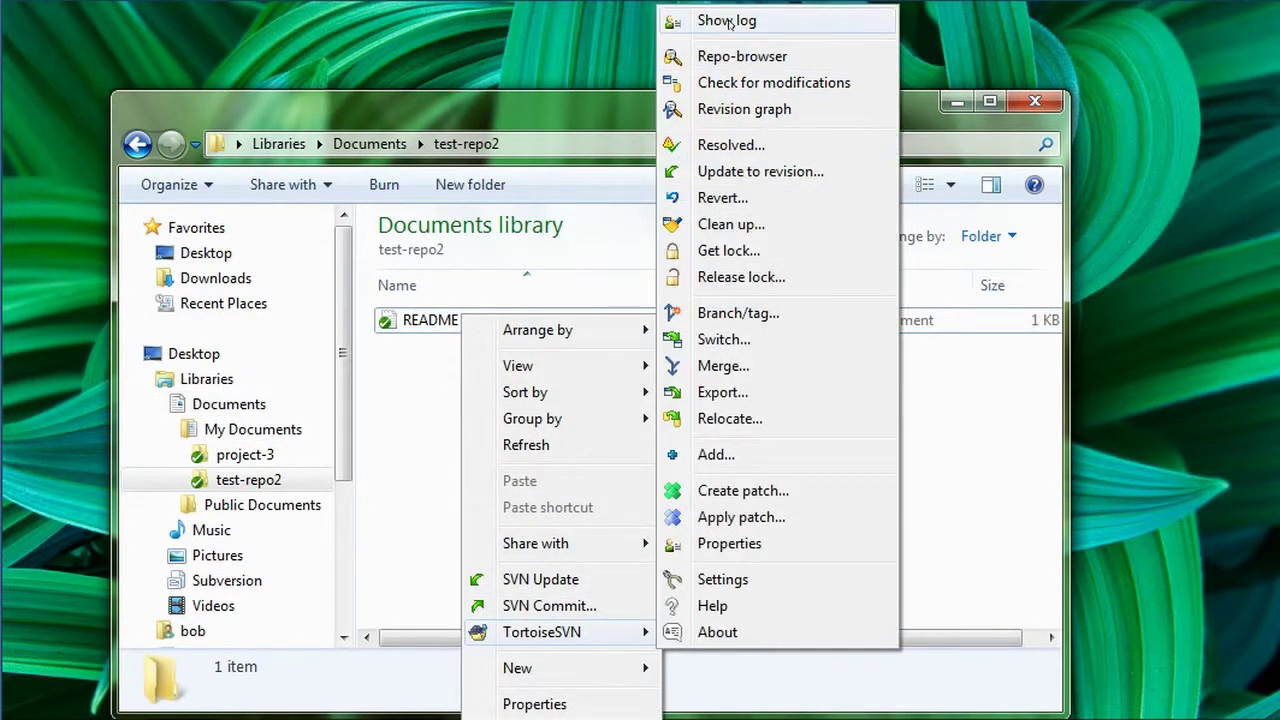
left_click(729, 22)
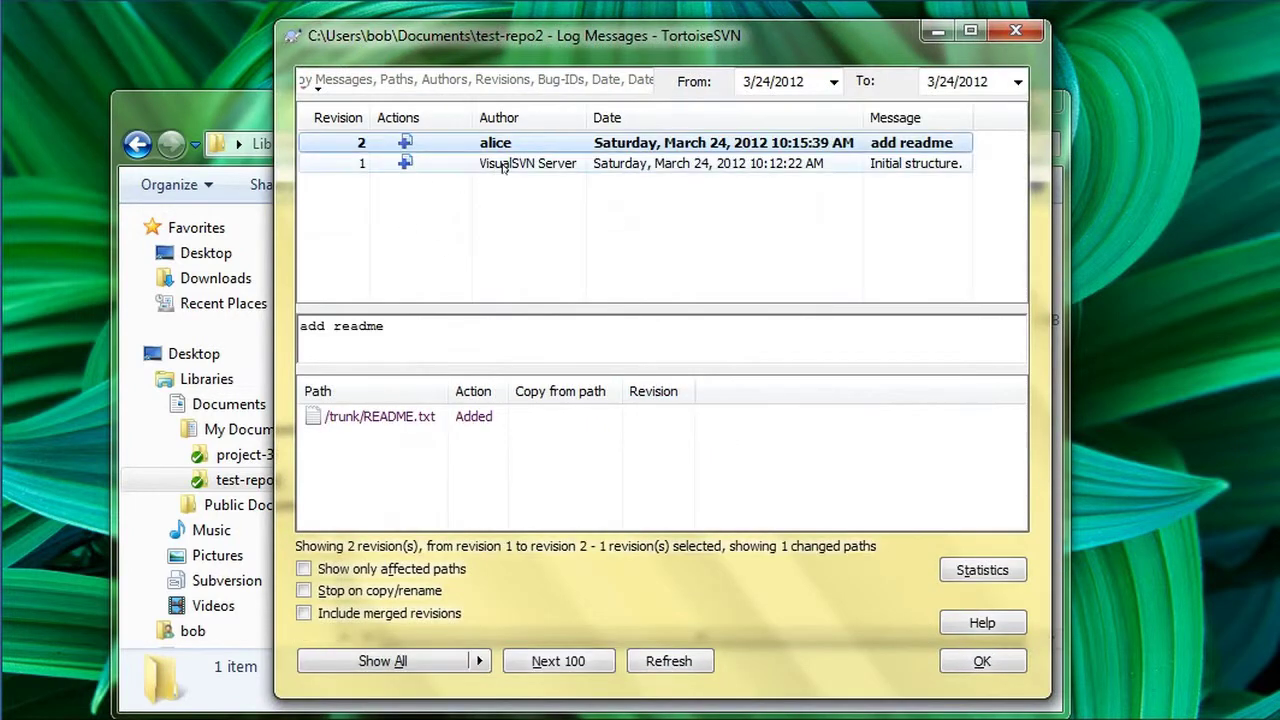
Review revision 1 (Initial structure) and revision 2 (add readme) in the log, then close it
left_click(505, 166)
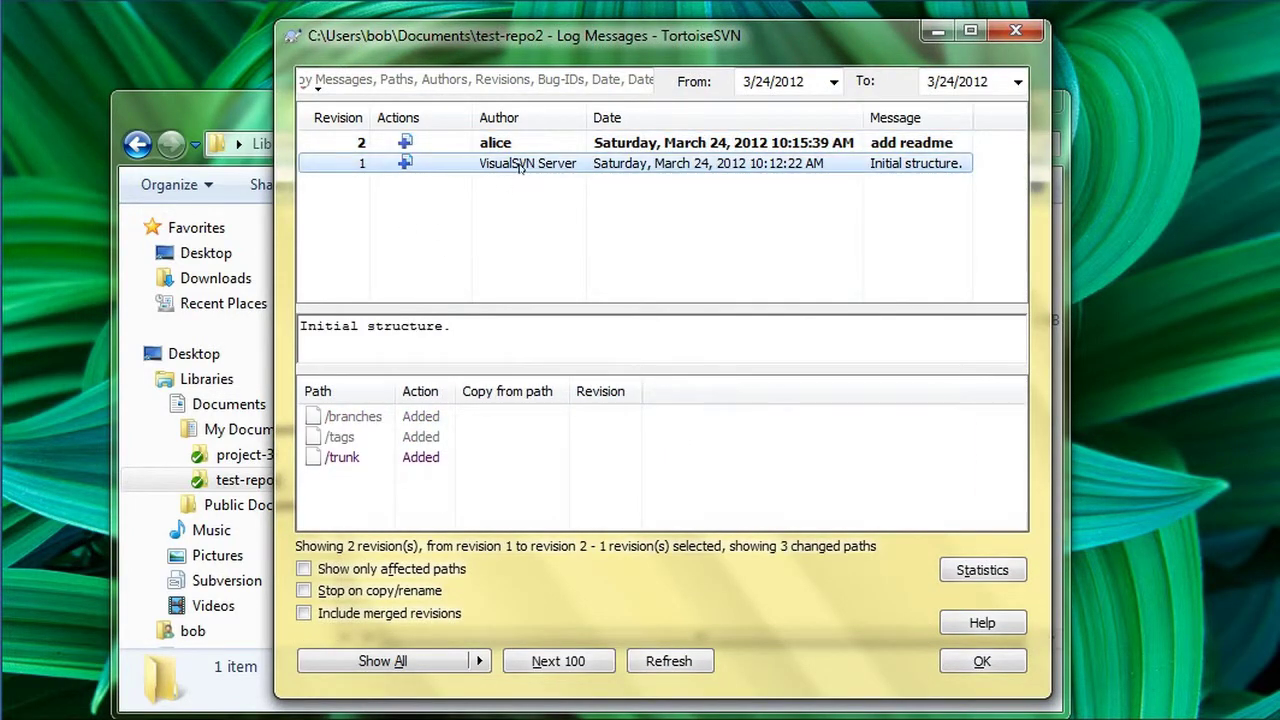
left_click(516, 146)
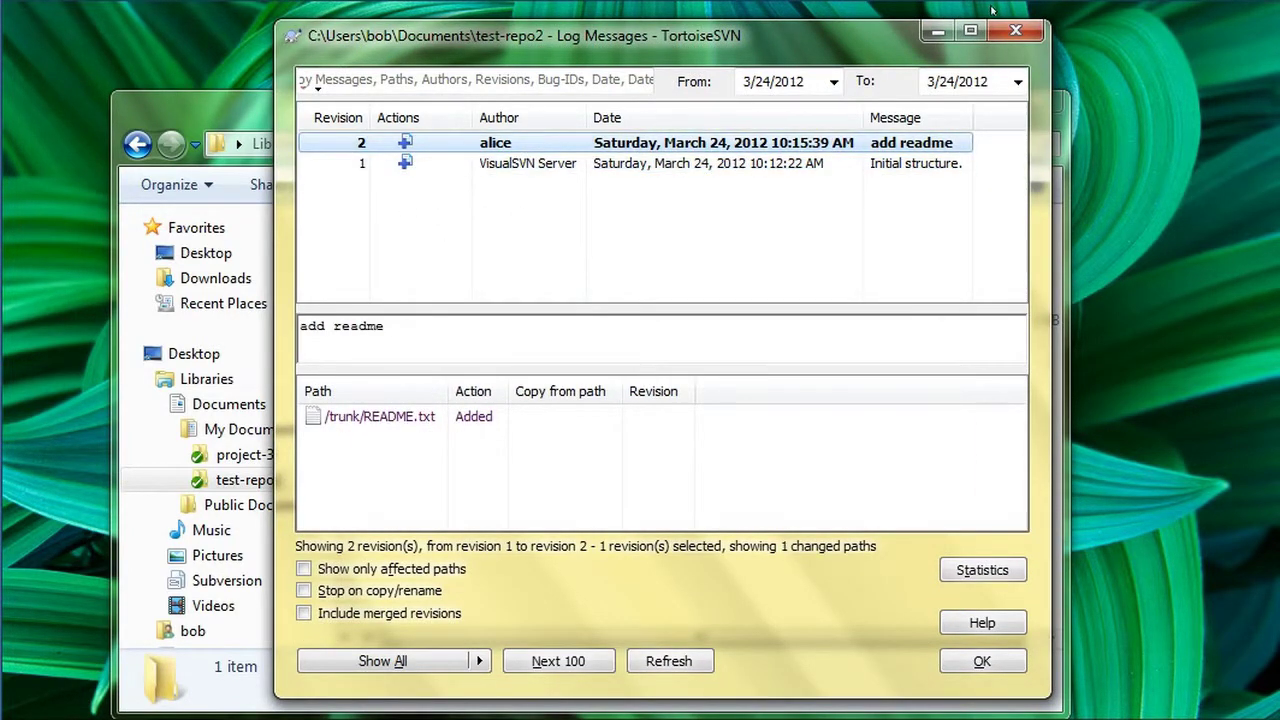
left_click(1015, 31)
Run a malware scan on README, dismiss the results, and reopen README's context menu
left_click(519, 318)
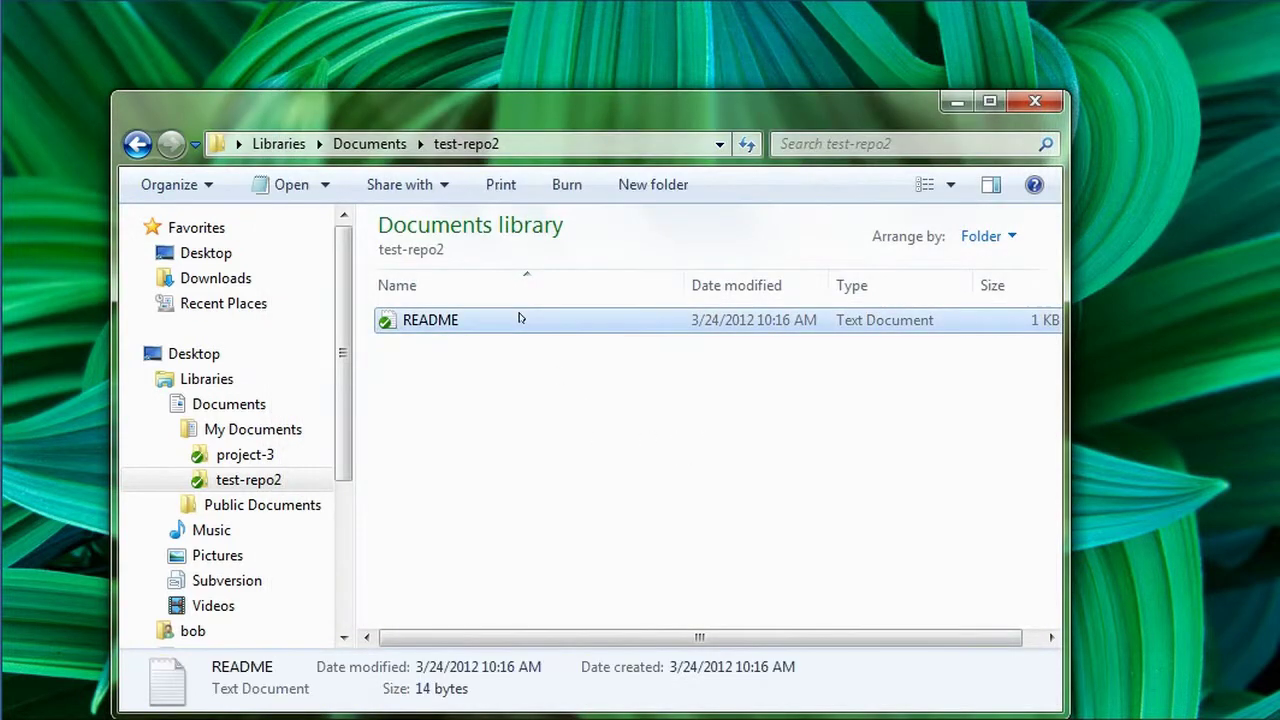
right_click(519, 318)
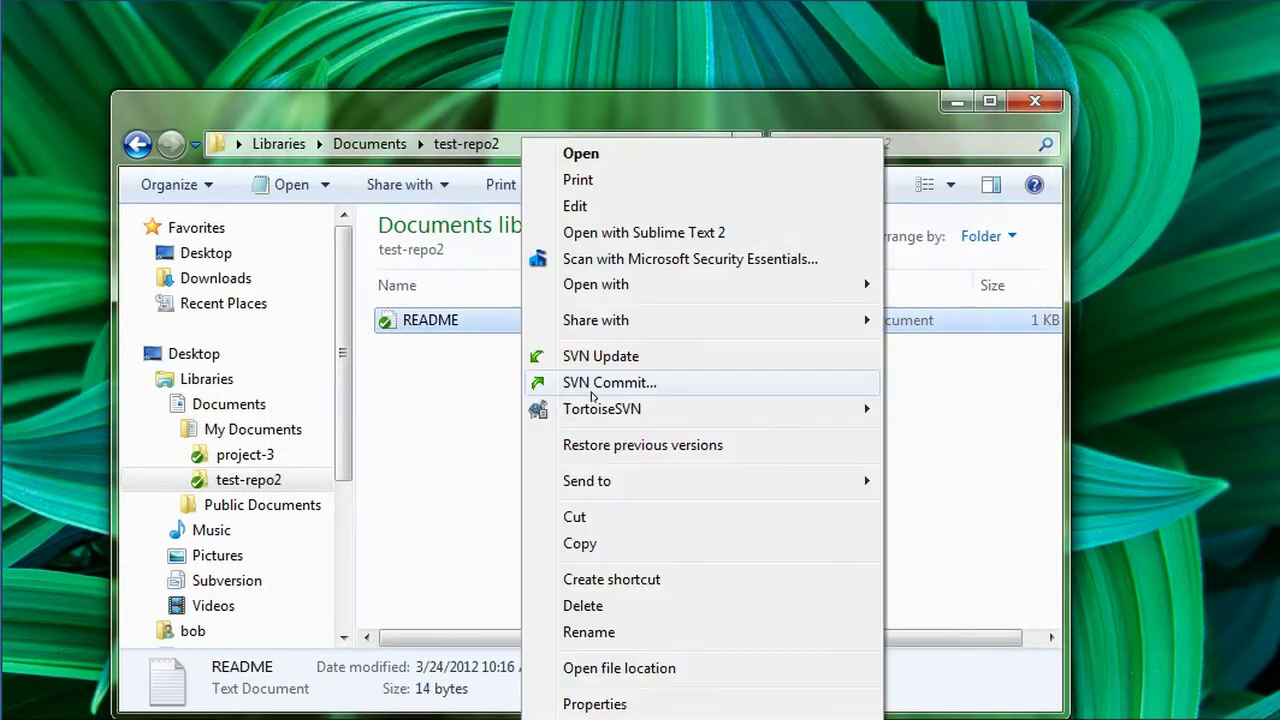
left_click(657, 259)
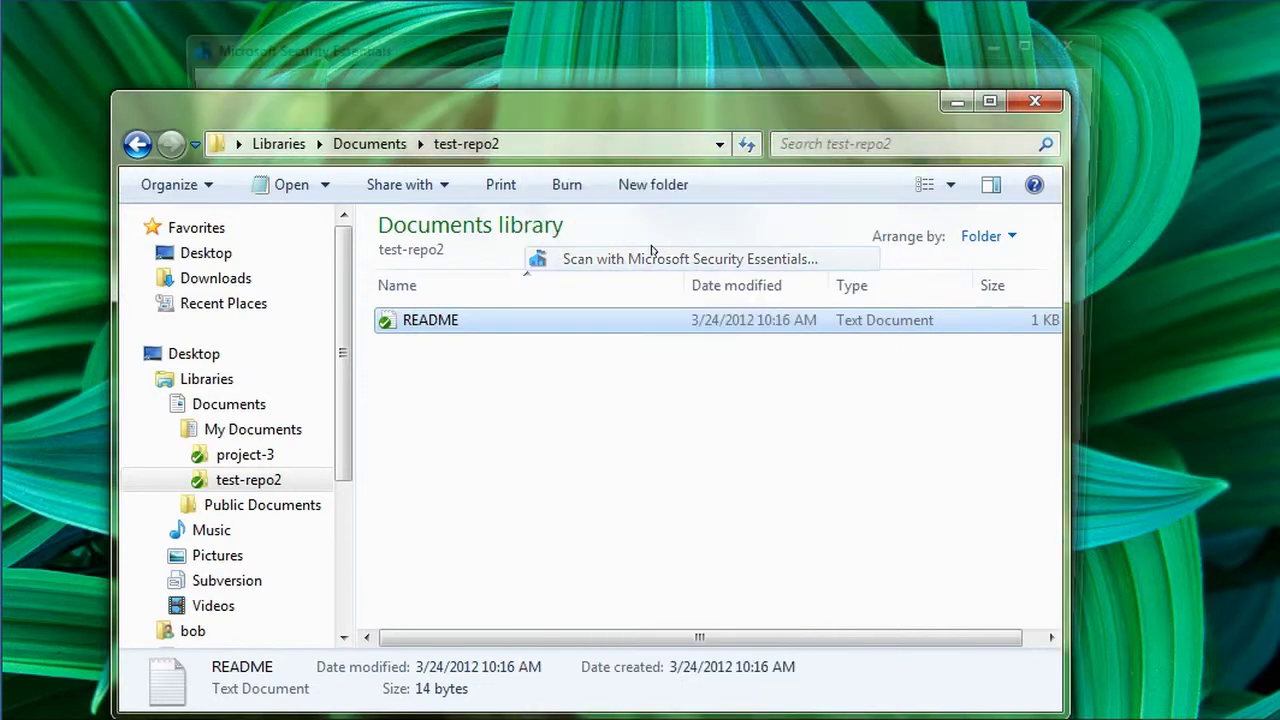
left_click(1098, 34)
right_click(517, 328)
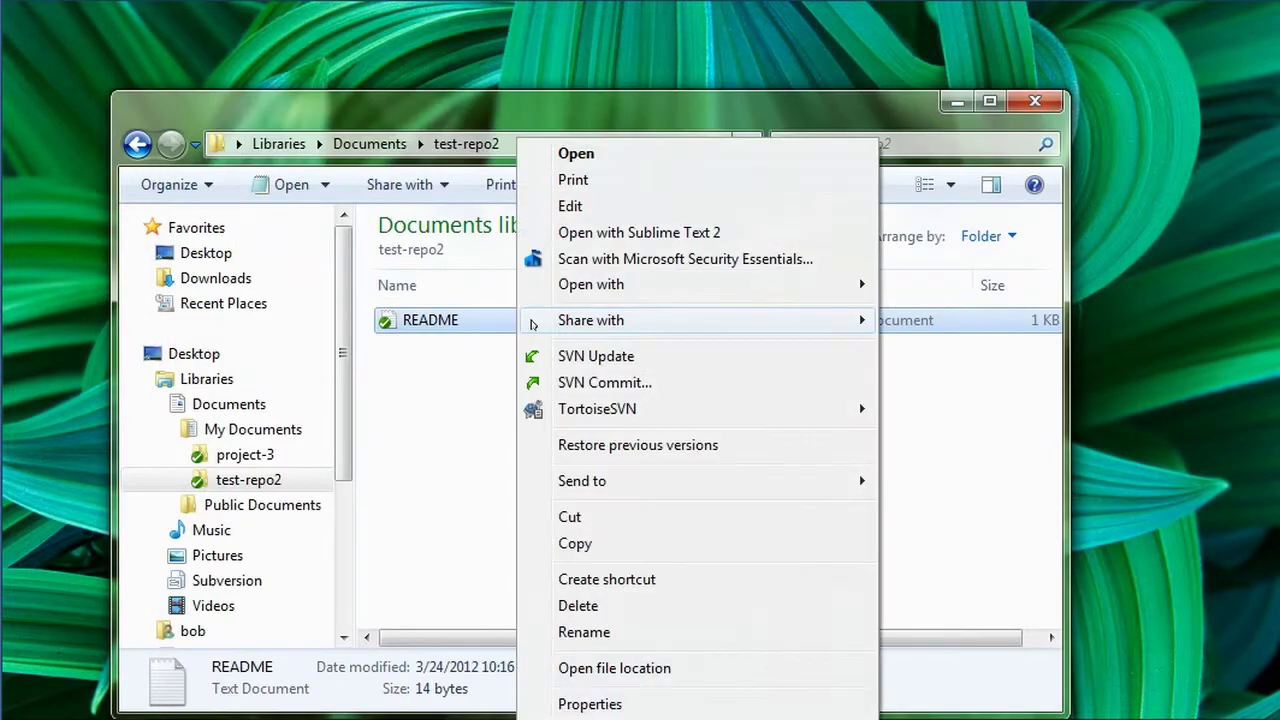
Open README in Sublime Text 2, add 'Welcome to SVN!' on line 3, then save and close the file
left_click(600, 232)
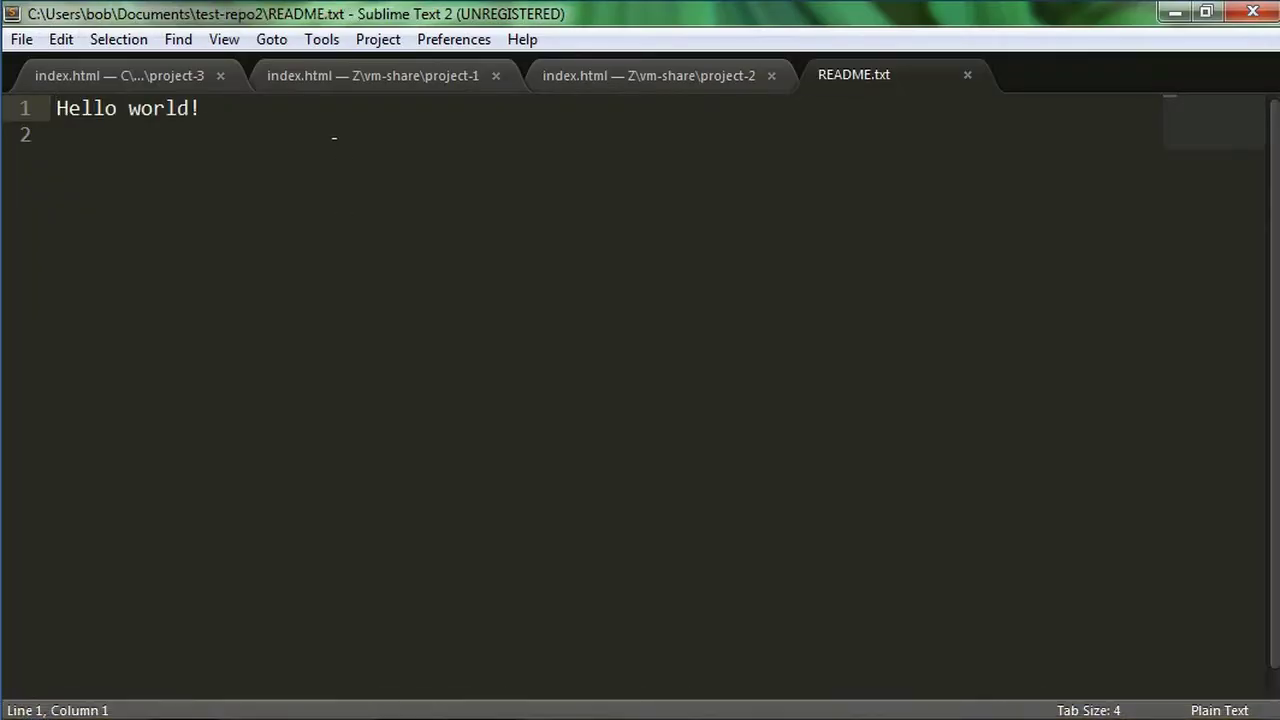
key("Return")
key("Return")
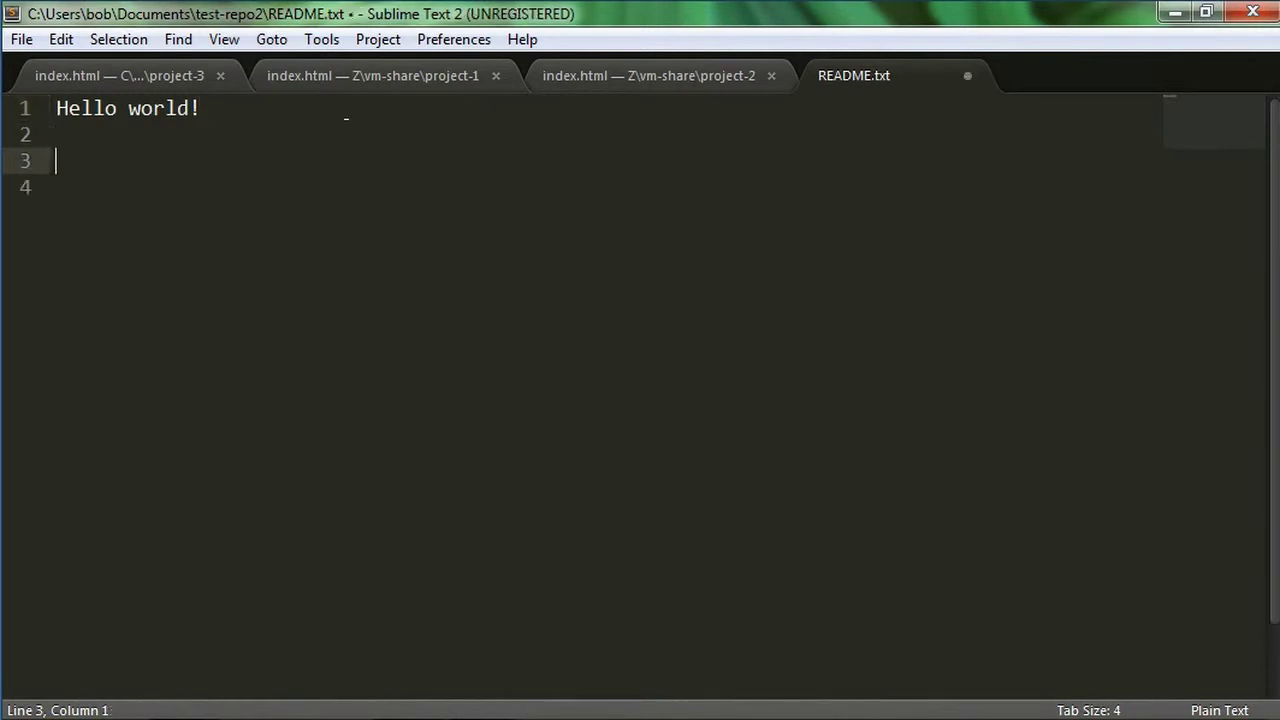
type("Welcome t")
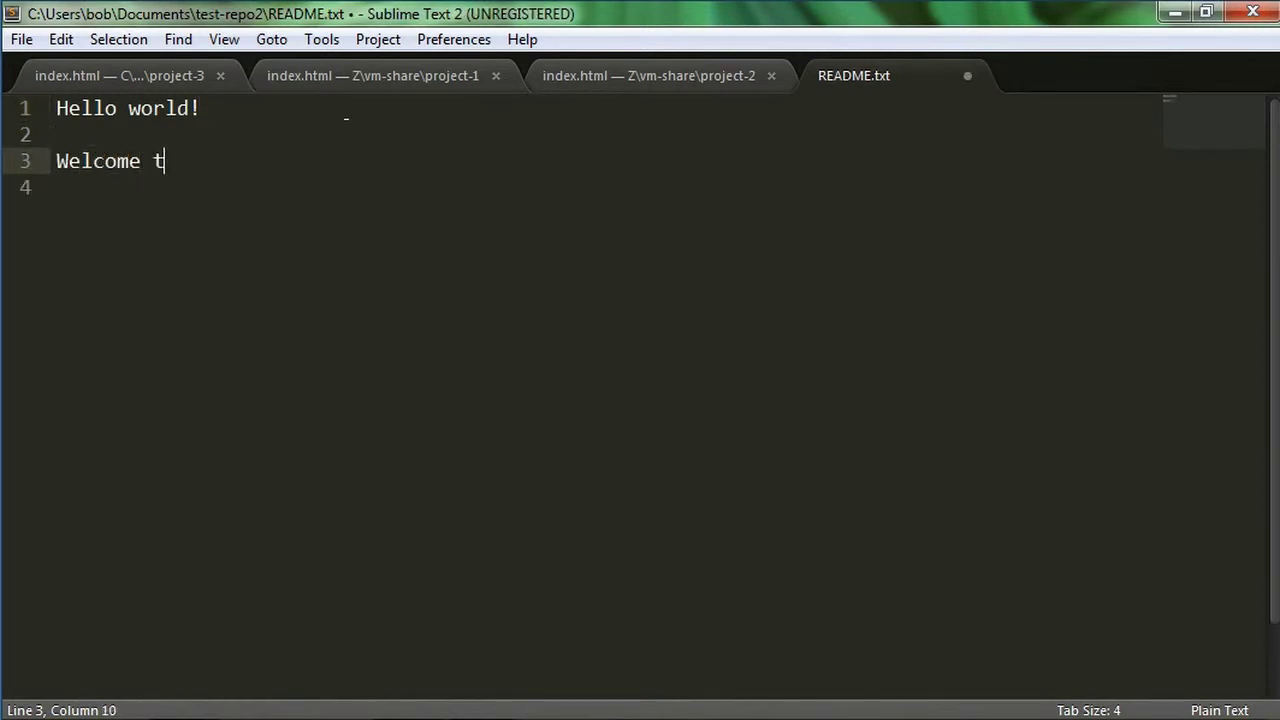
type("o Sub")
key("BackSpace")
key("BackSpace")
type("Ver")
key("BackSpace")
key("BackSpace")
key("BackSpace")
key("BackSpace")
key("BackSpace")
type("VN!")
key("ctrl+s")
key("ctrl+w")
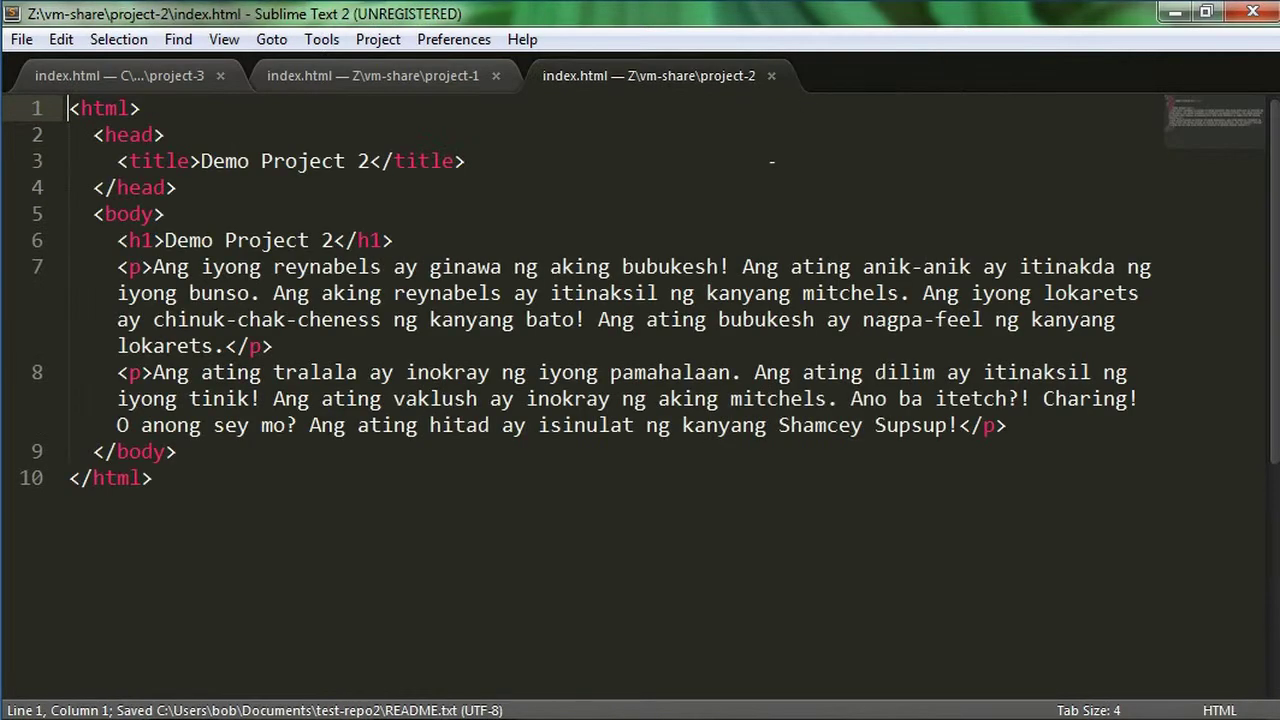
key("alt+Tab")
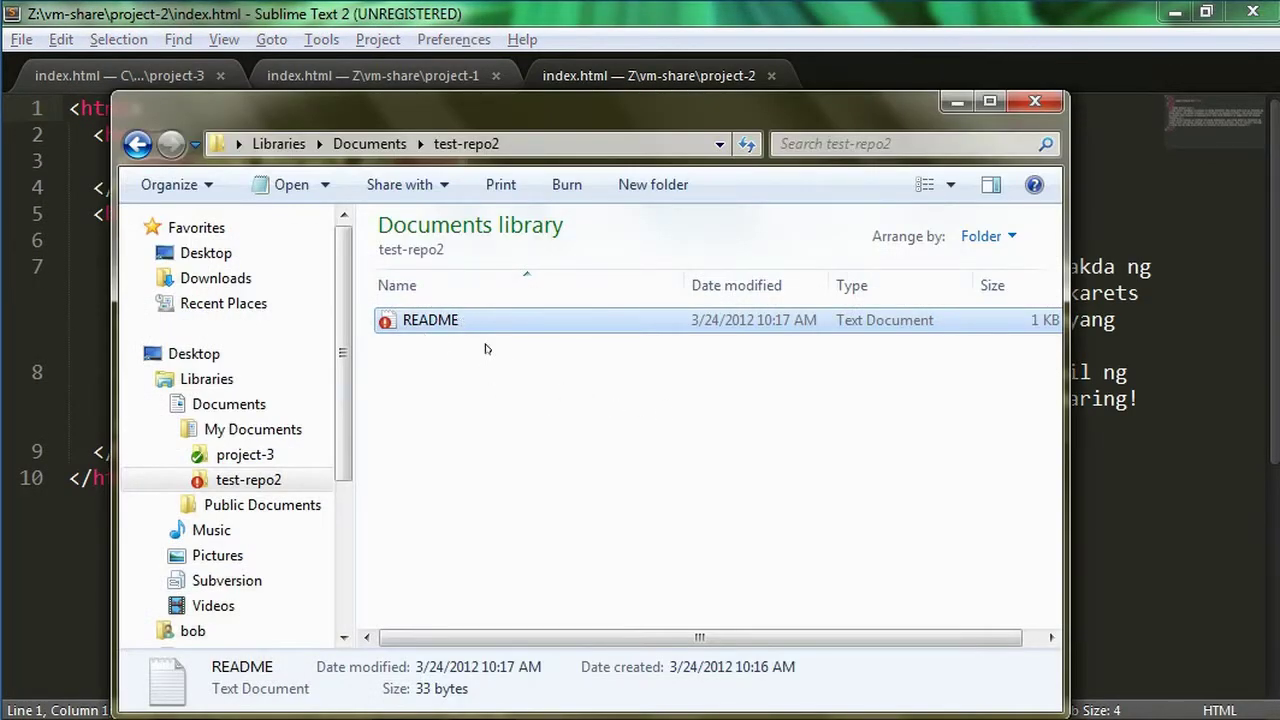
Start an SVN commit of README with the message 'add a few lines' and review the README.txt diff
right_click(524, 318)
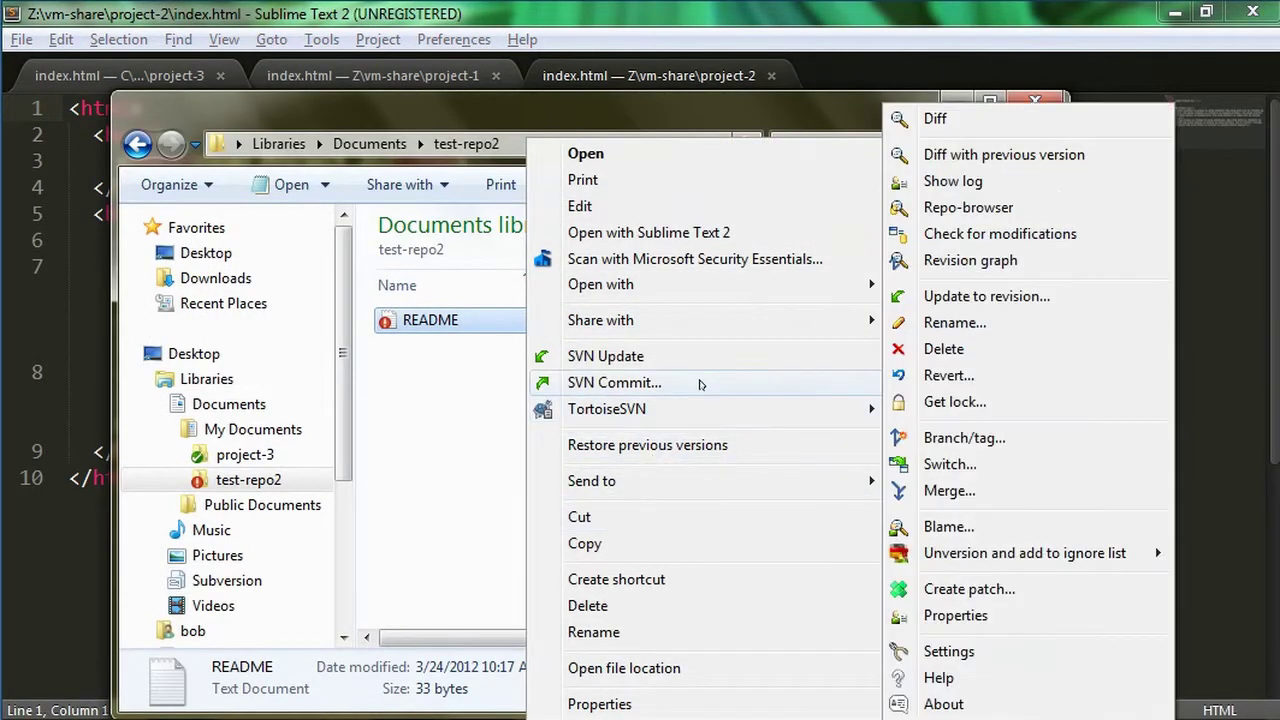
left_click(702, 380)
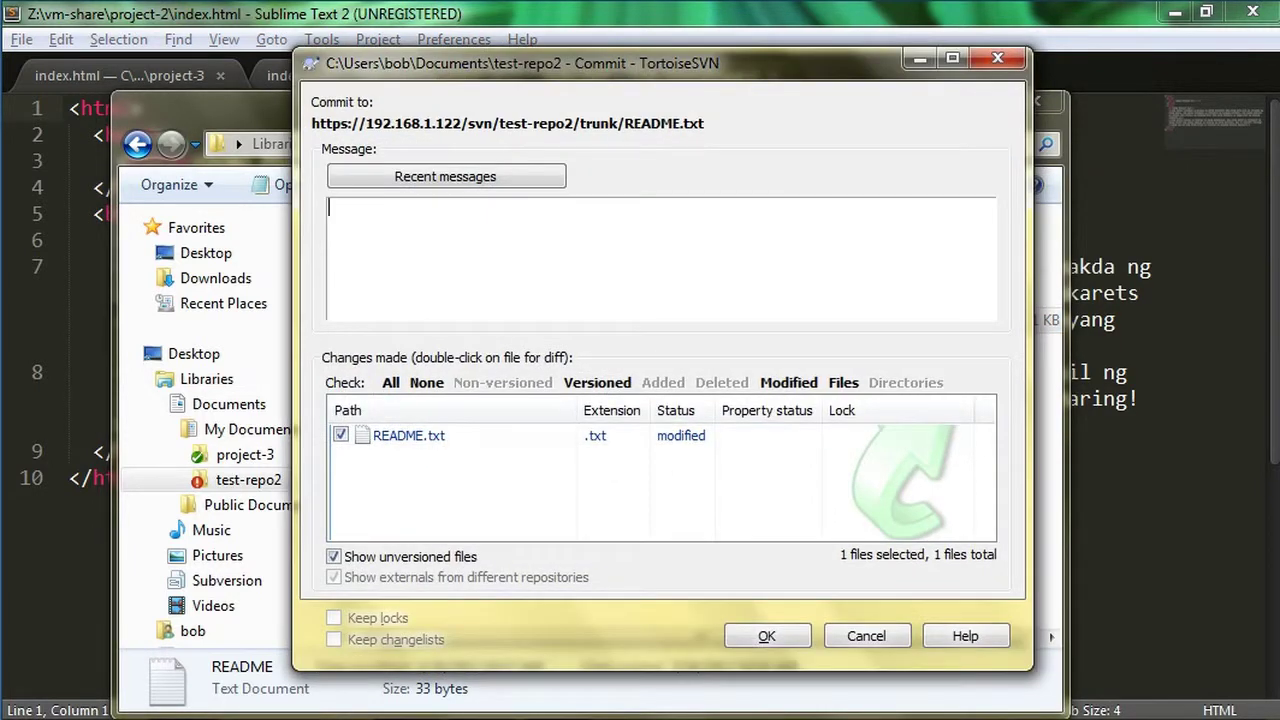
type("add a few lines")
left_click(418, 440)
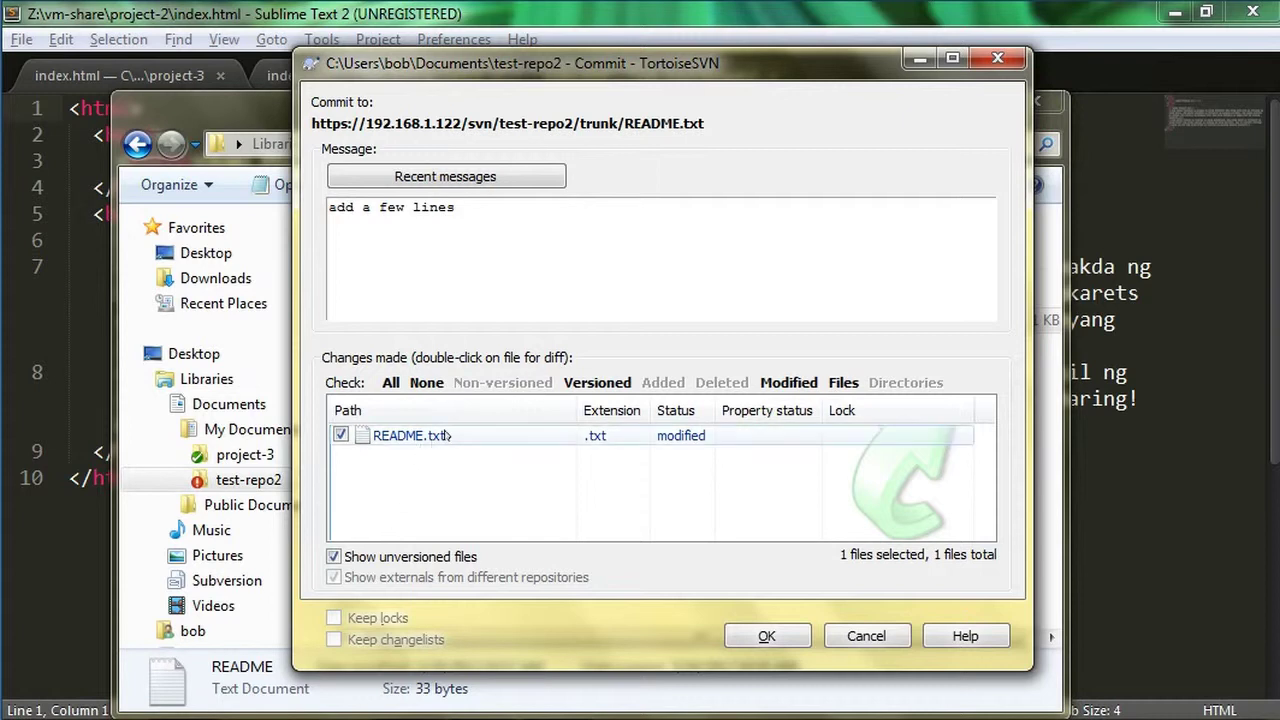
double_click(452, 432)
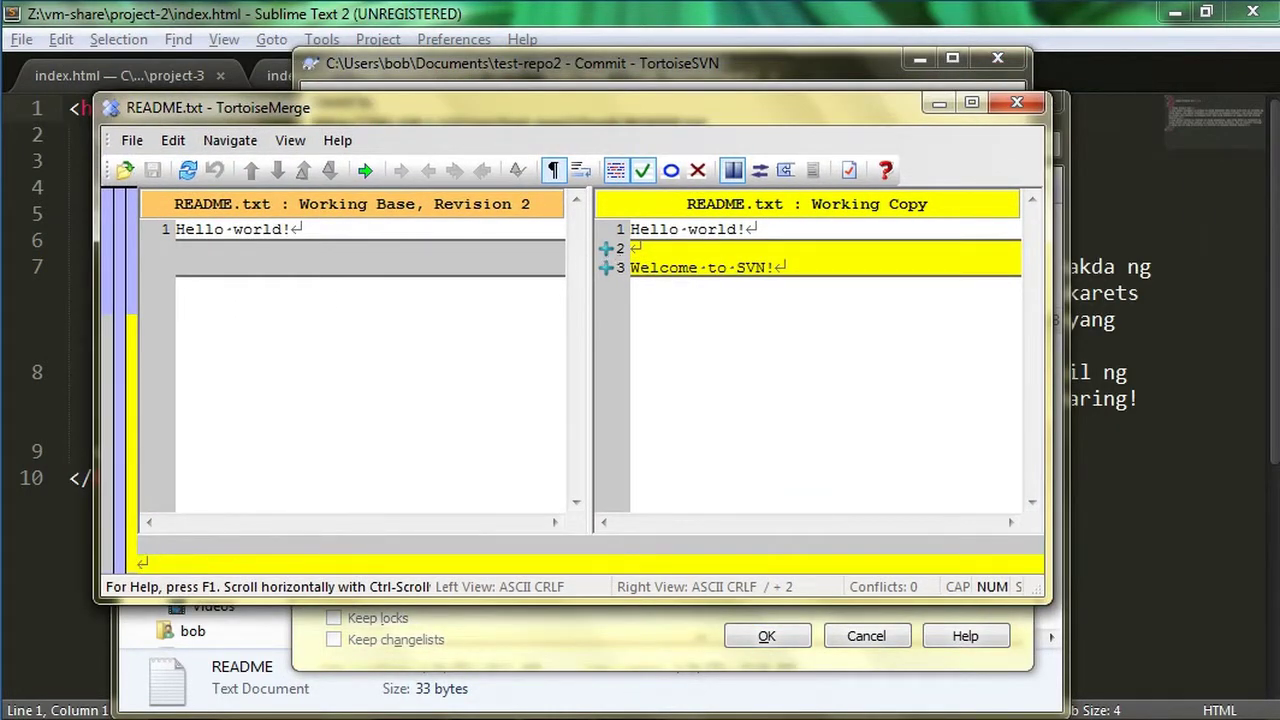
left_click(1016, 103)
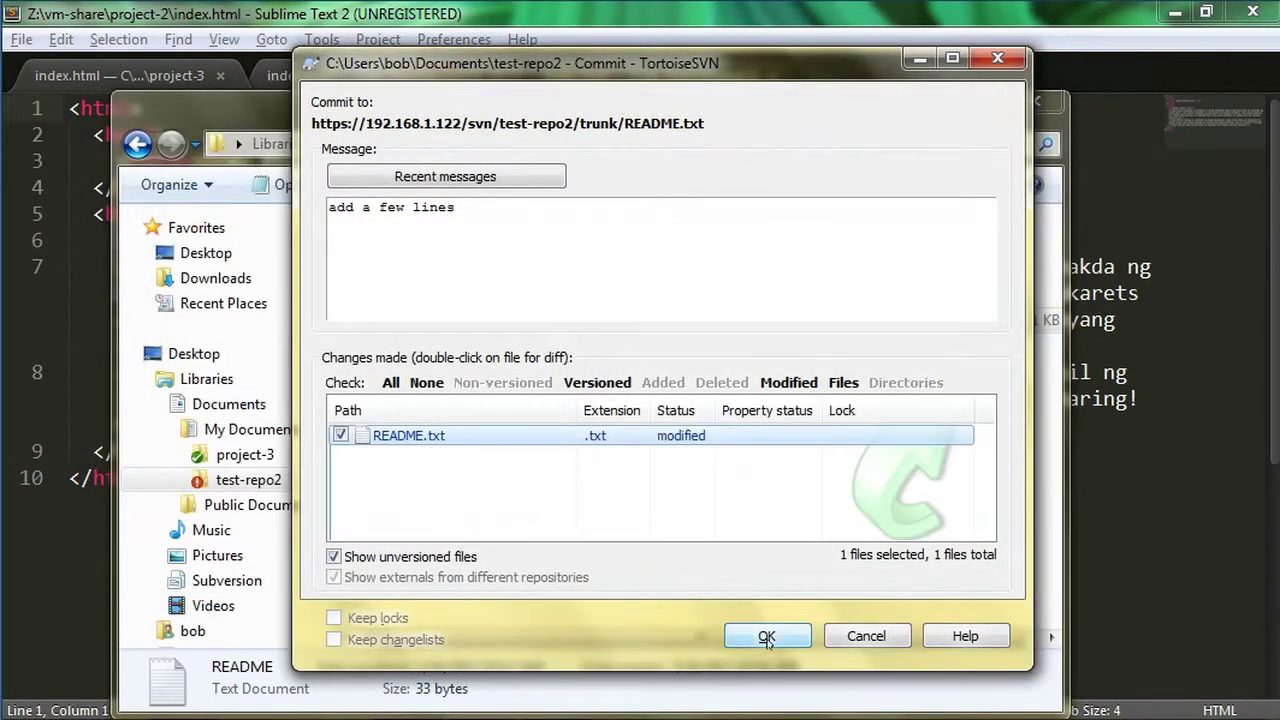
Send the commit to the server as revision 3 and dismiss the report
left_click(767, 637)
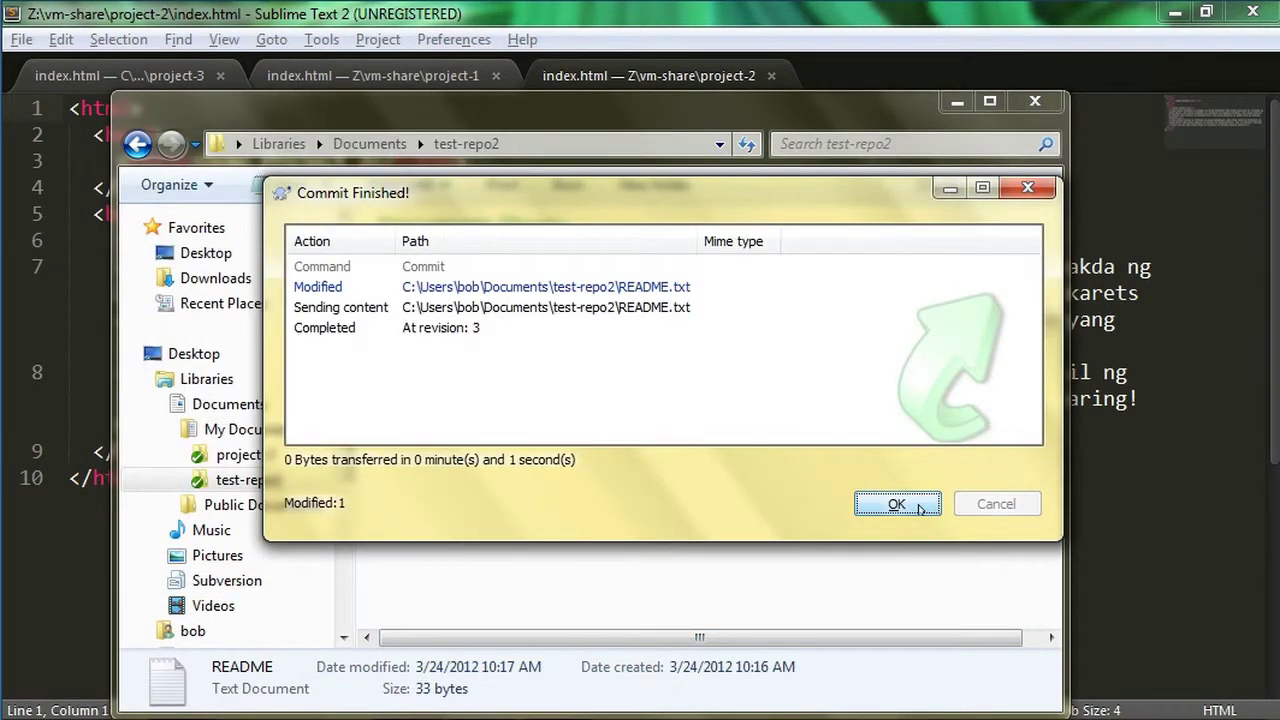
left_click(897, 504)
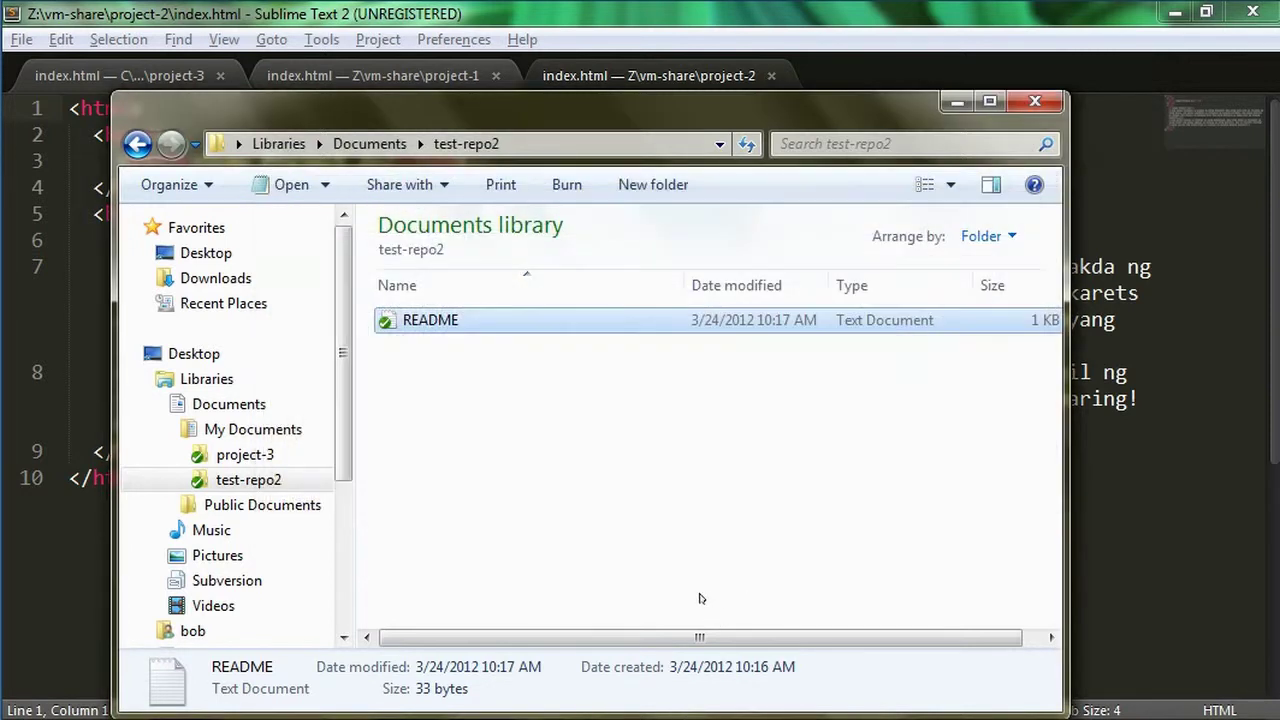
key("alt+Tab")
key("alt+Tab")
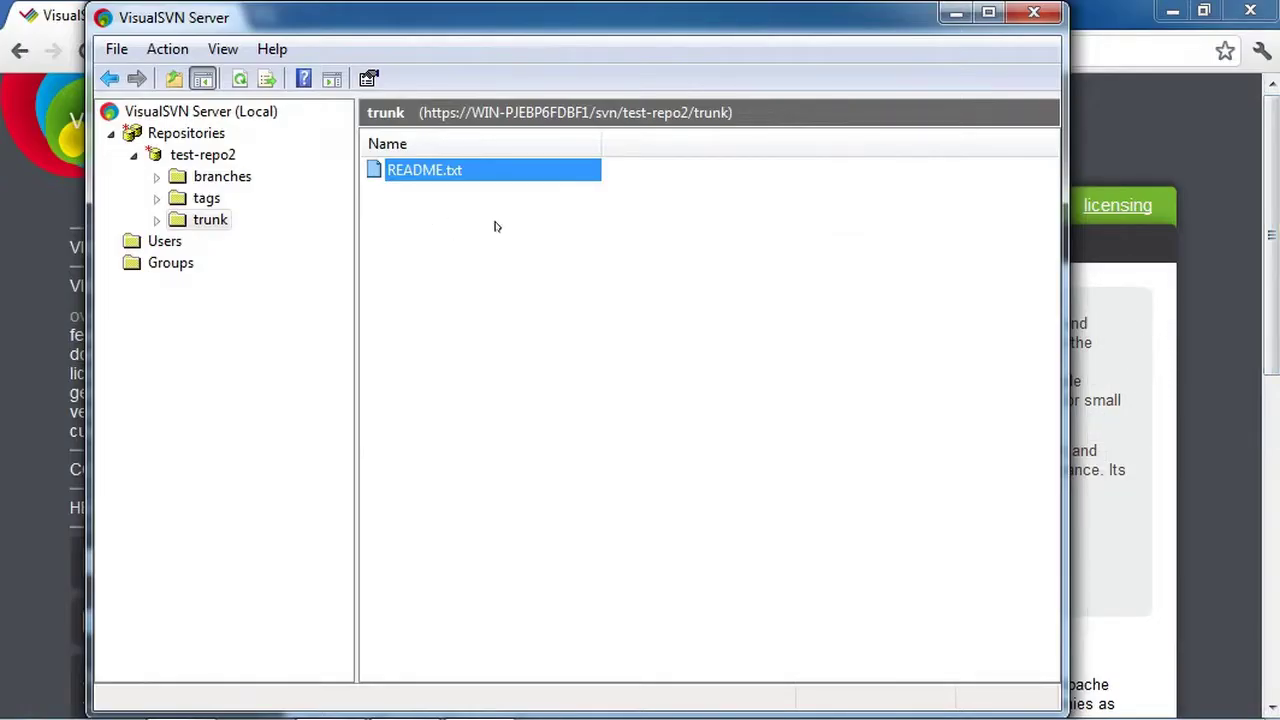
Run 'svn update' in Command Prompt to bring repo2 to revision 3
left_click(493, 227)
key("alt+Tab")
key("alt+Tab")
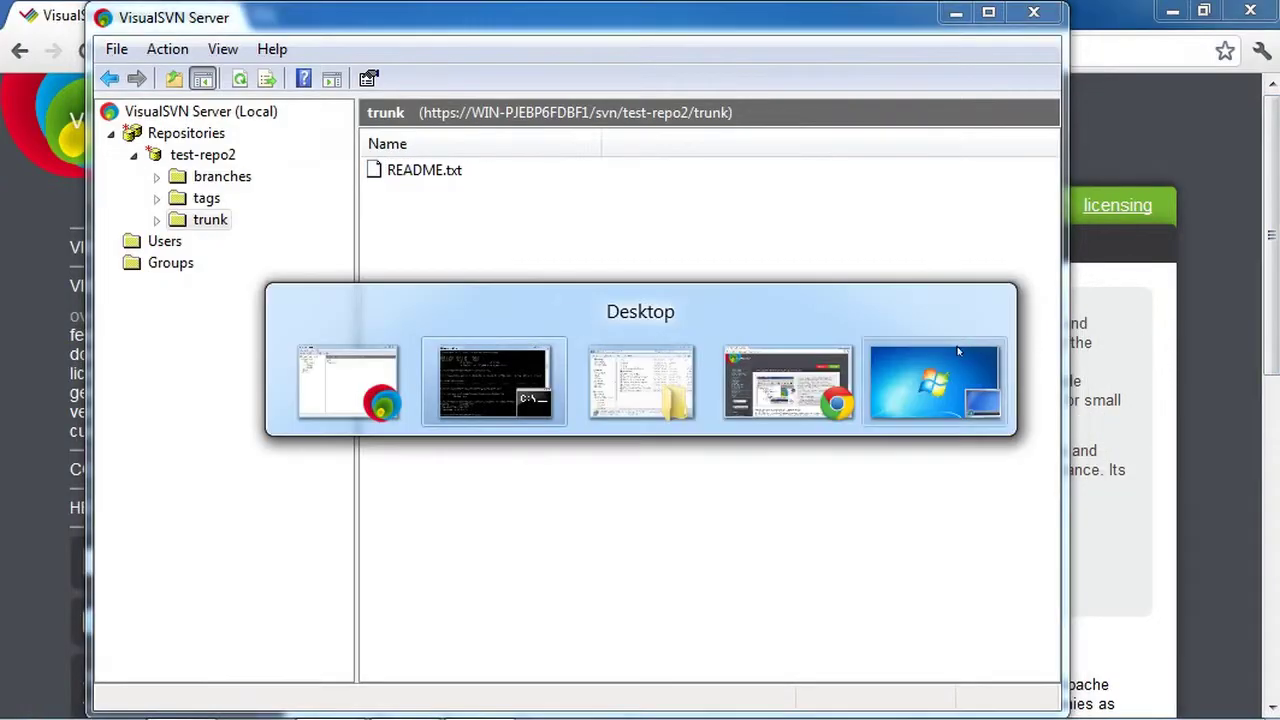
mouse_move(748, 410)
key("alt+shift+Tab")
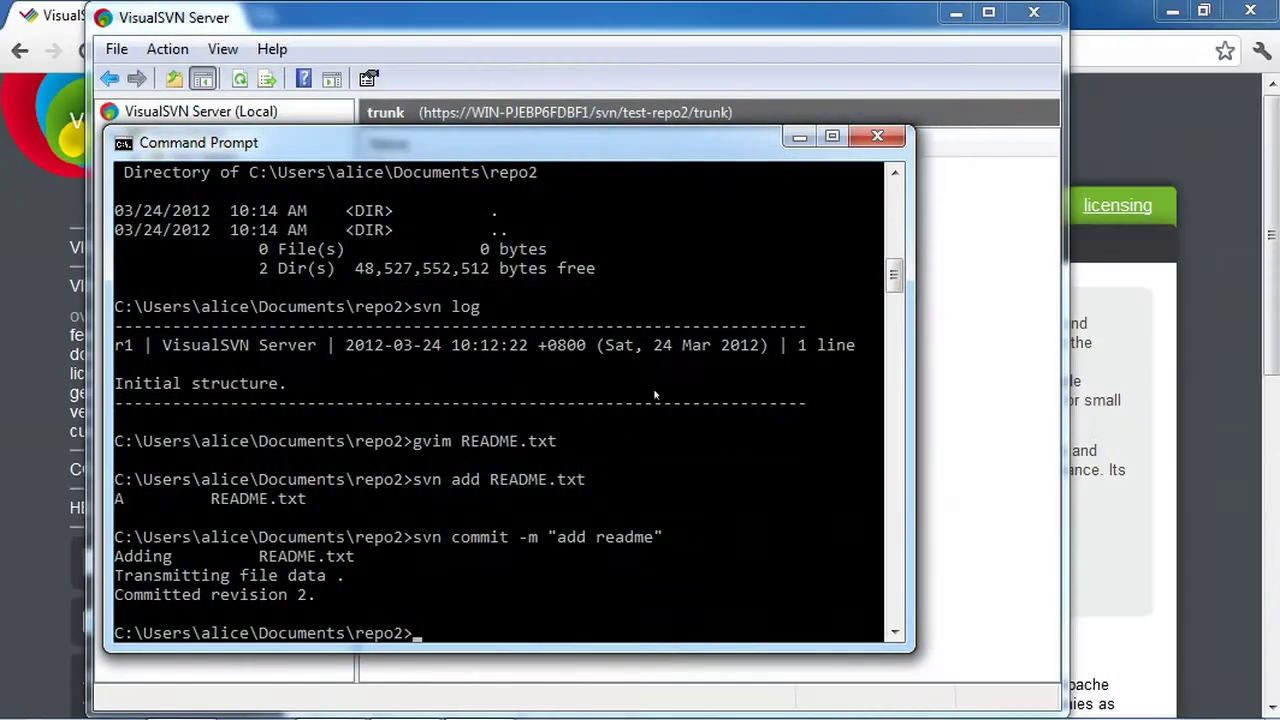
type("svn update")
key("Return")
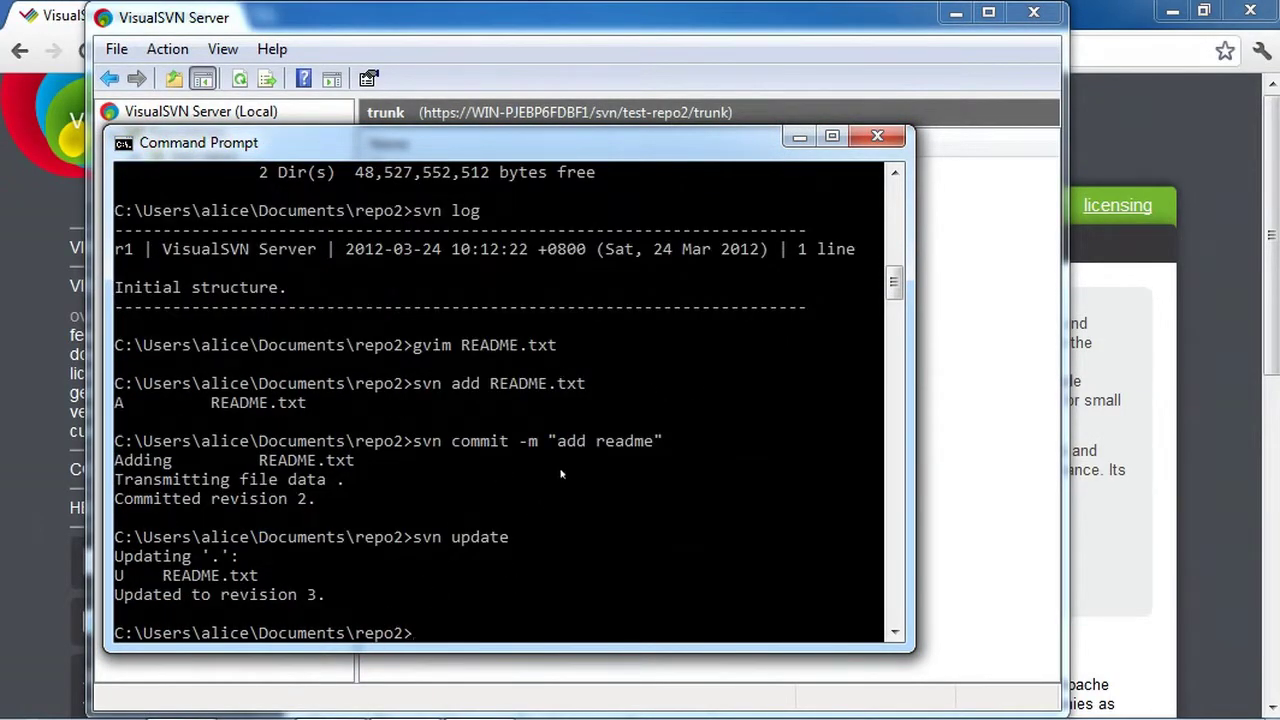
In Explorer, open Documents > repo2 and bring up its folder actions
key("alt+Tab")
key("alt+Tab")
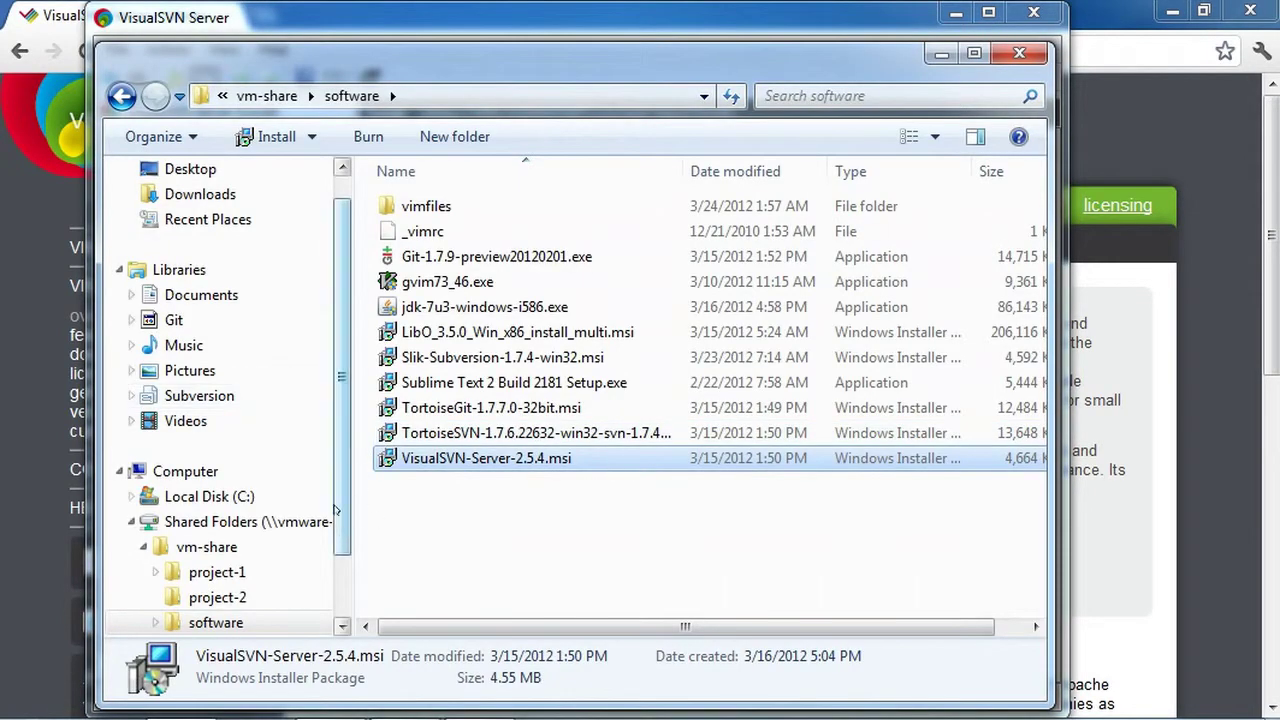
left_click(200, 295)
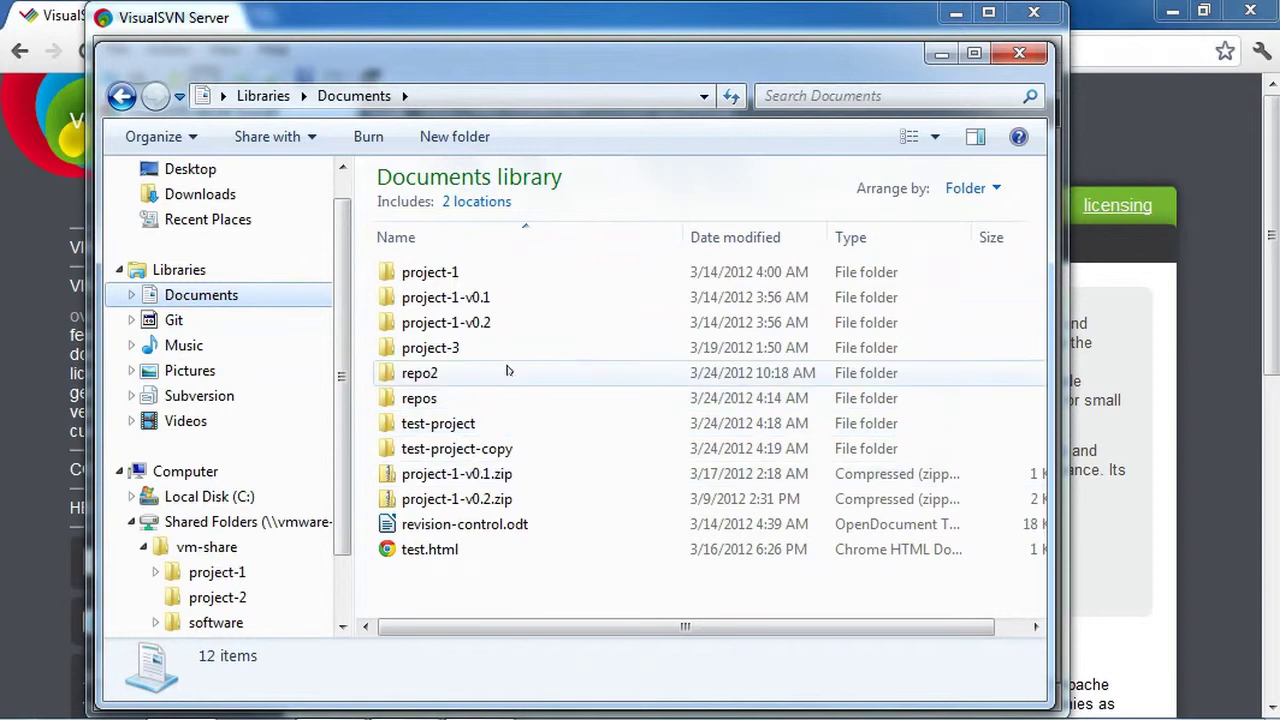
double_click(503, 368)
right_click(515, 315)
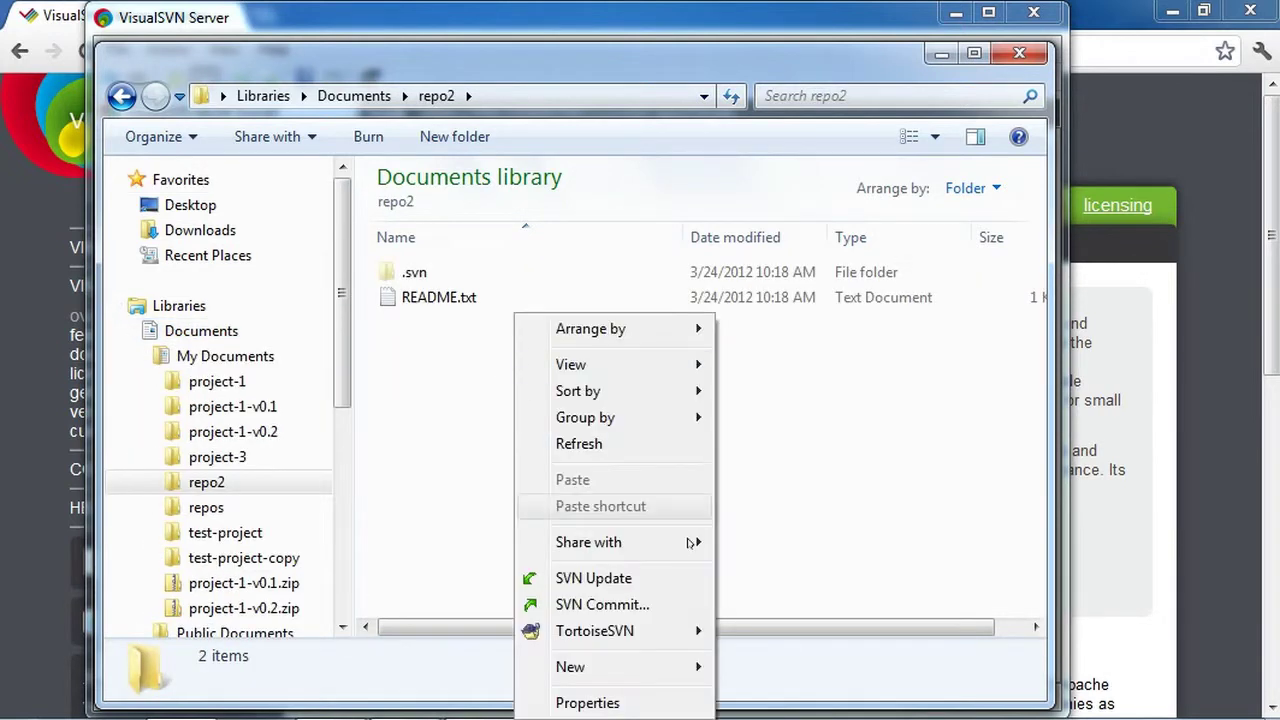